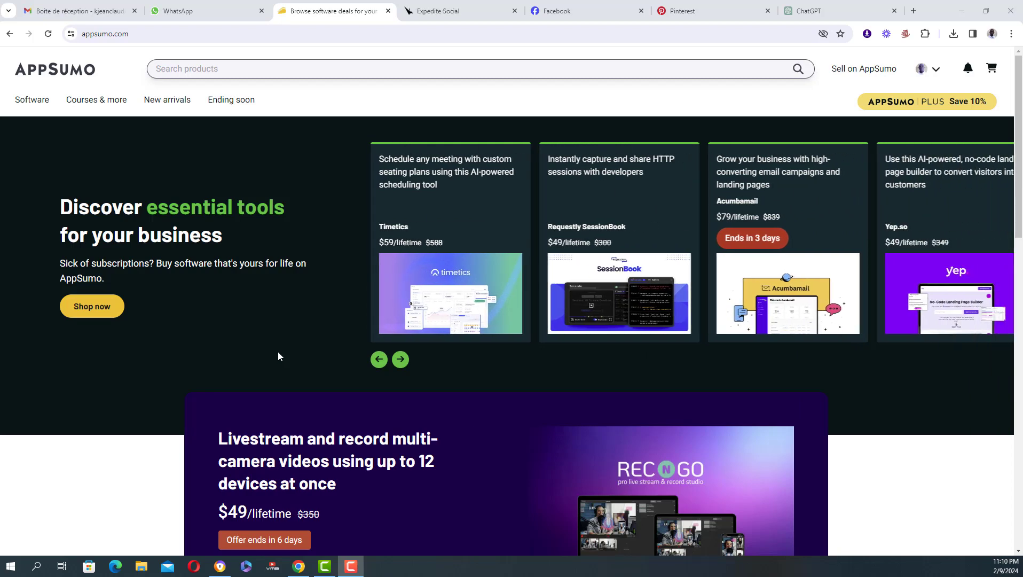
Look through the deal sections of the AppSumo homepage, including Ending soon, What's hot, Plus exclusives and Freebies
{"action": "scroll", "coordinate": [301, 356], "scroll_direction": "down", "scroll_amount": 10}
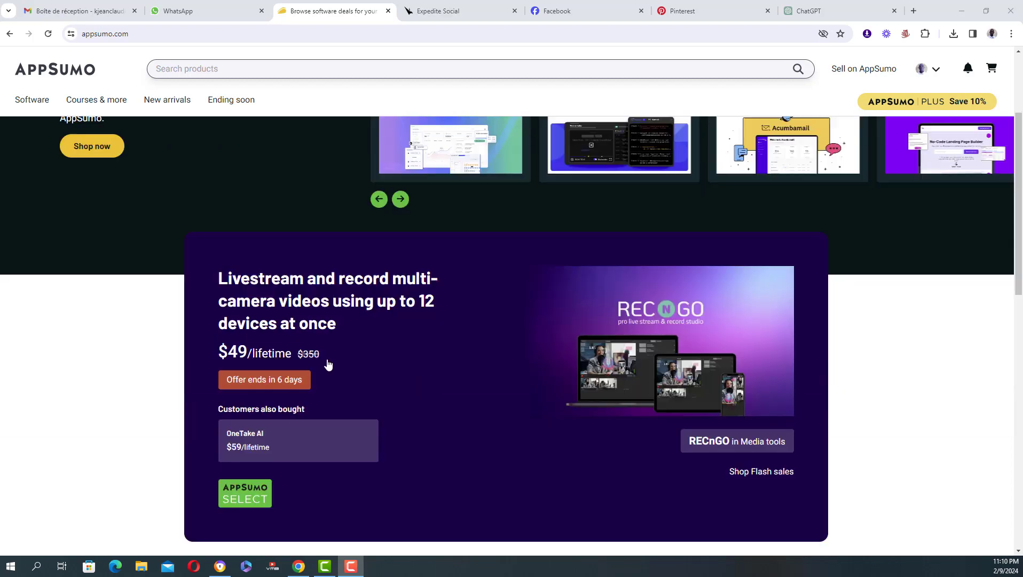
{"action": "scroll", "coordinate": [340, 361], "scroll_direction": "down", "scroll_amount": 14}
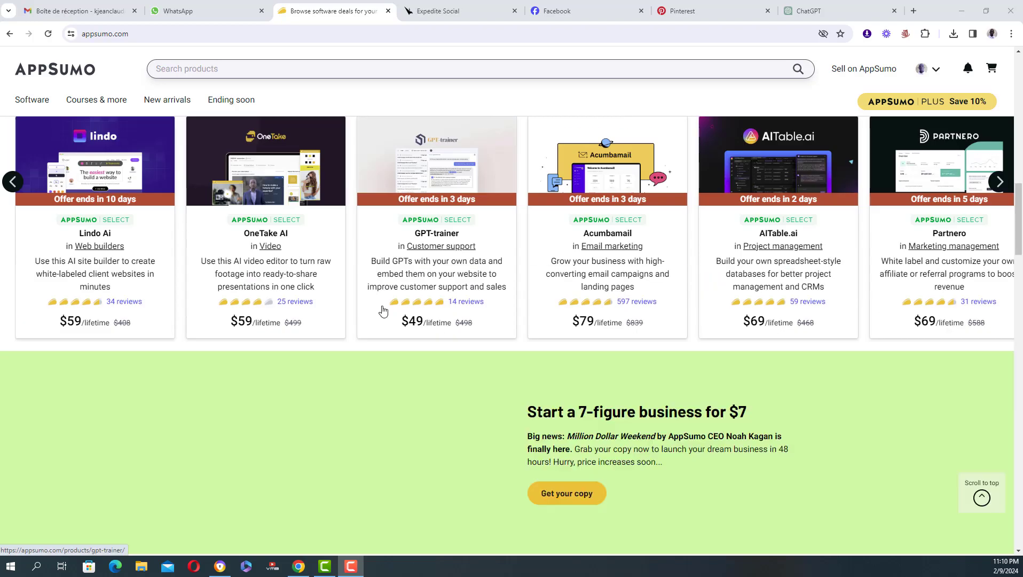
{"action": "scroll", "coordinate": [376, 334], "scroll_direction": "down", "scroll_amount": 20}
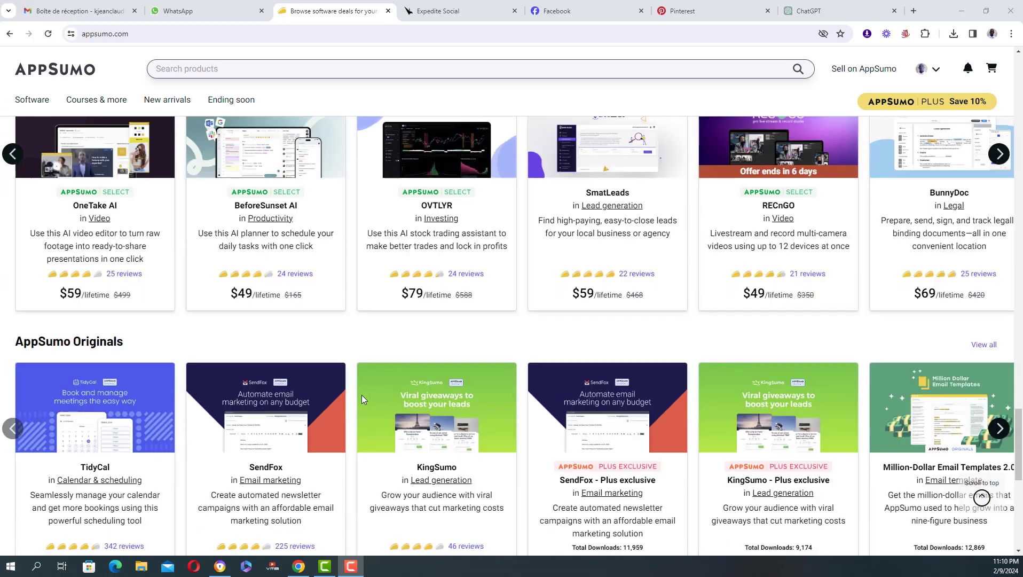
{"action": "scroll", "coordinate": [378, 417], "scroll_direction": "up", "scroll_amount": 18}
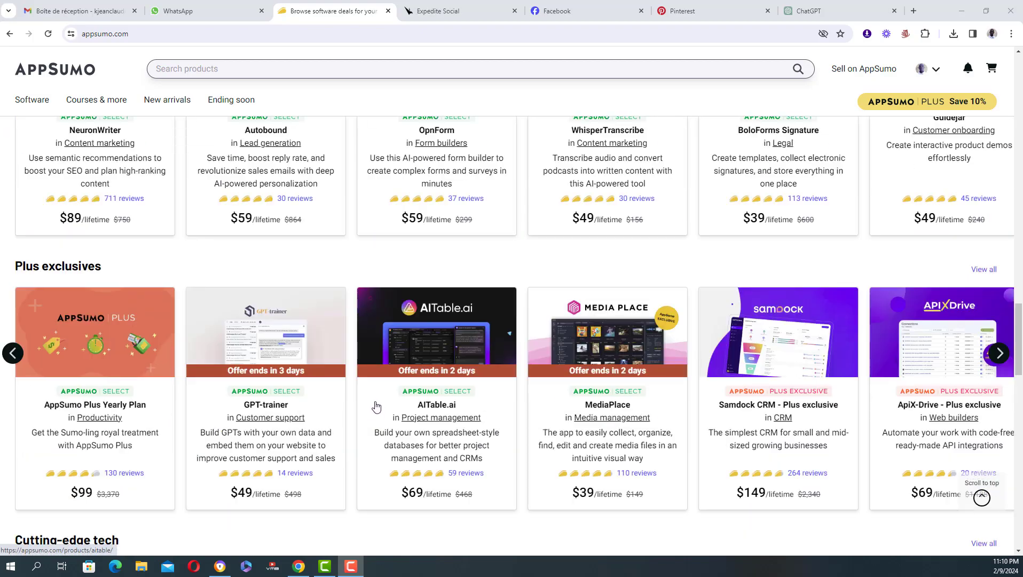
{"action": "scroll", "coordinate": [378, 416], "scroll_direction": "up", "scroll_amount": 9}
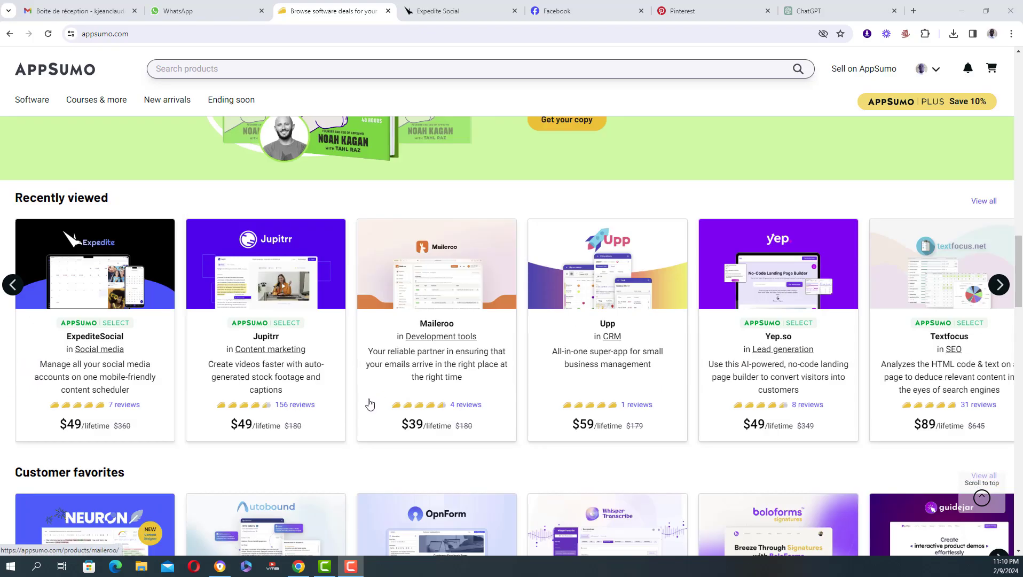
{"action": "scroll", "coordinate": [375, 398], "scroll_direction": "up", "scroll_amount": 9}
{"action": "scroll", "coordinate": [368, 403], "scroll_direction": "up", "scroll_amount": 6}
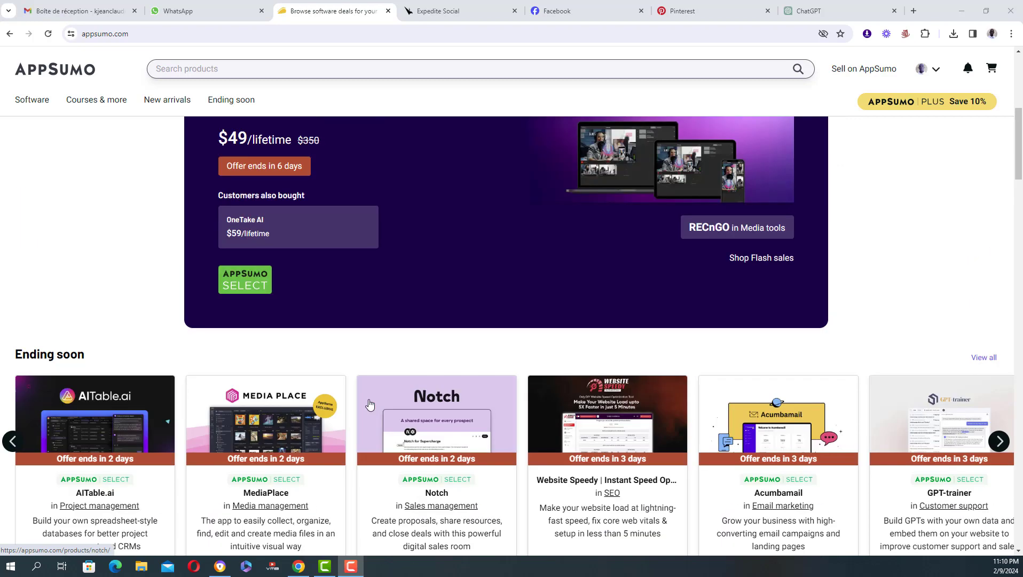
{"action": "scroll", "coordinate": [368, 405], "scroll_direction": "down", "scroll_amount": 7}
{"action": "scroll", "coordinate": [369, 405], "scroll_direction": "down", "scroll_amount": 1}
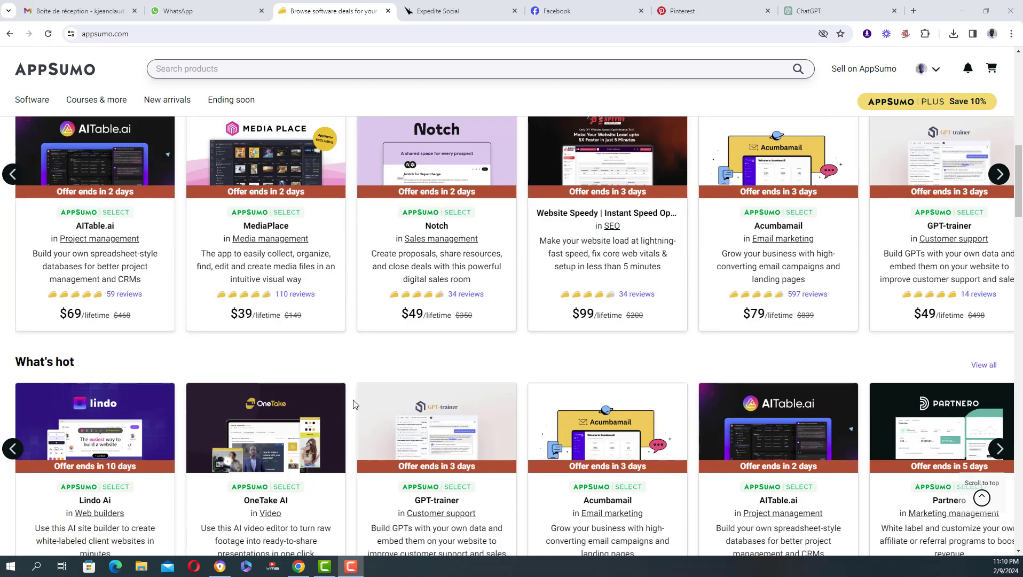
{"action": "scroll", "coordinate": [353, 405], "scroll_direction": "down", "scroll_amount": 6}
{"action": "scroll", "coordinate": [354, 400], "scroll_direction": "up", "scroll_amount": 2}
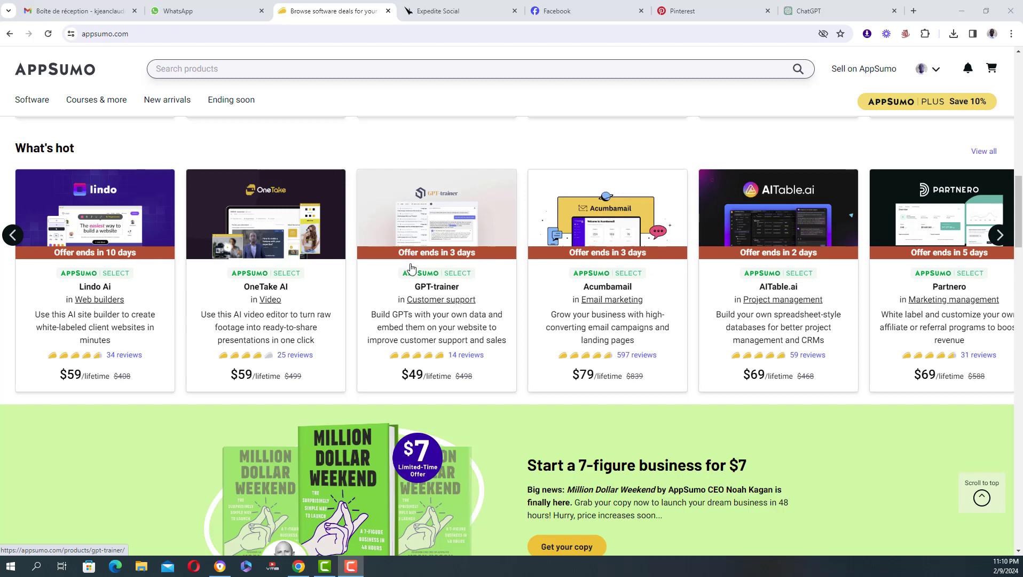
{"action": "scroll", "coordinate": [416, 331], "scroll_direction": "up", "scroll_amount": 3}
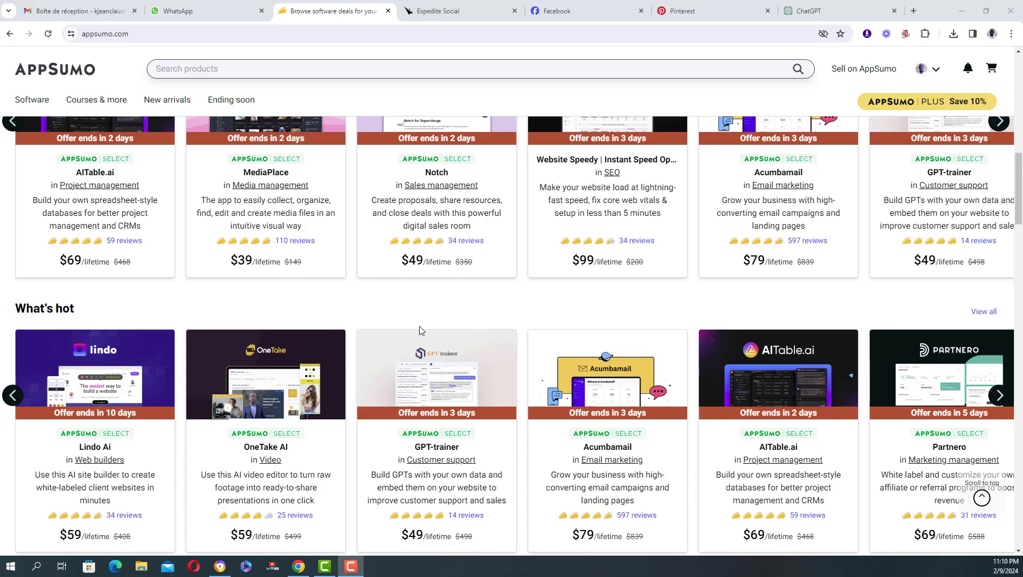
{"action": "scroll", "coordinate": [419, 330], "scroll_direction": "up", "scroll_amount": 5}
{"action": "scroll", "coordinate": [422, 331], "scroll_direction": "up", "scroll_amount": 8}
{"action": "scroll", "coordinate": [422, 331], "scroll_direction": "down", "scroll_amount": 13}
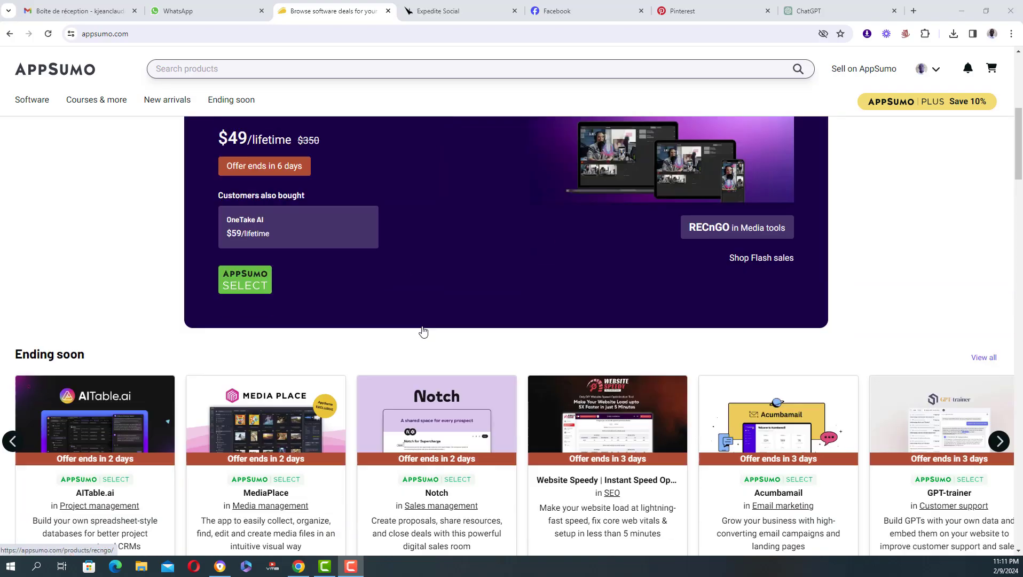
{"action": "scroll", "coordinate": [458, 348], "scroll_direction": "down", "scroll_amount": 20}
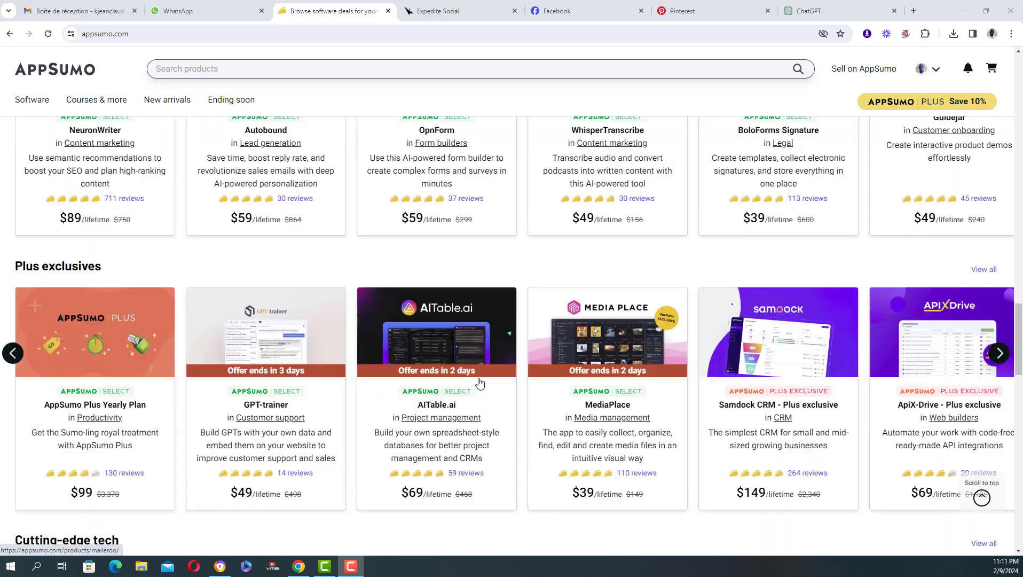
{"action": "scroll", "coordinate": [480, 382], "scroll_direction": "down", "scroll_amount": 14}
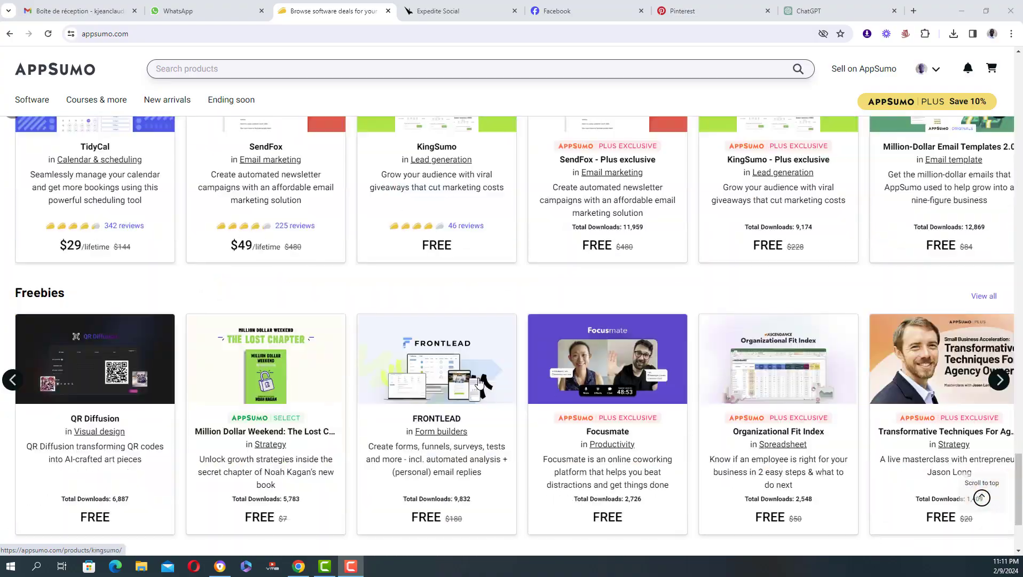
{"action": "scroll", "coordinate": [480, 382], "scroll_direction": "up", "scroll_amount": 18}
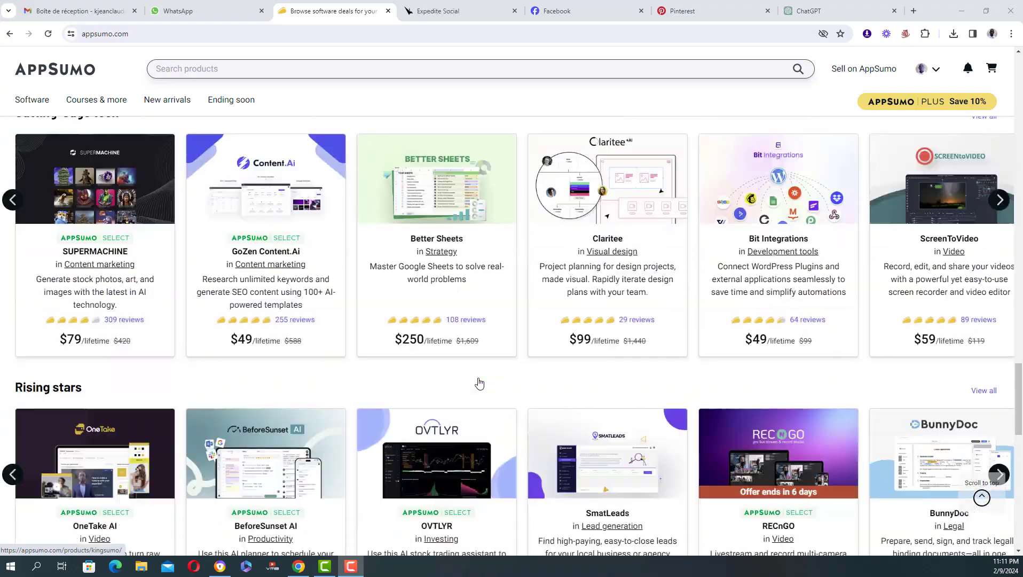
{"action": "scroll", "coordinate": [479, 382], "scroll_direction": "up", "scroll_amount": 20}
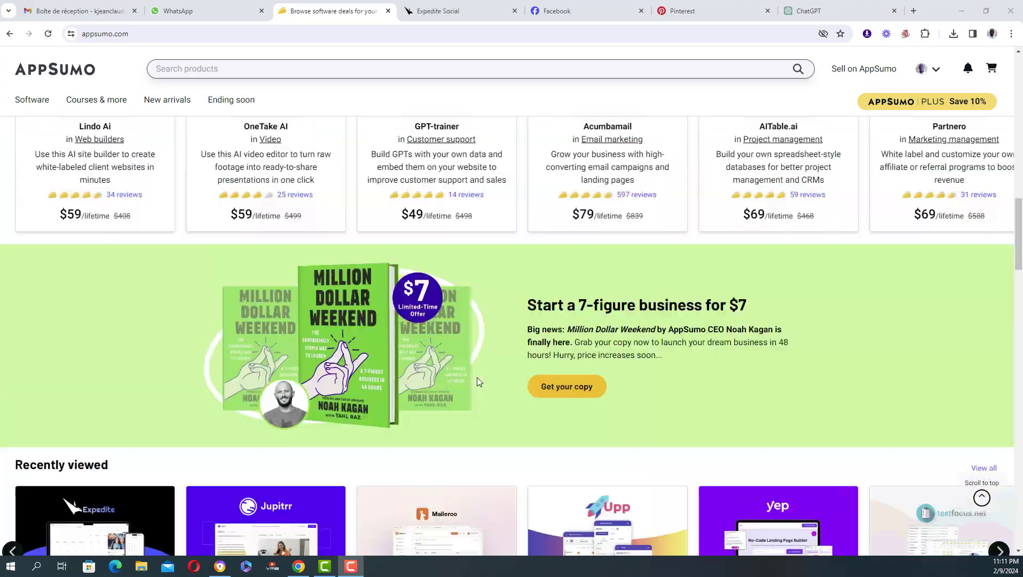
{"action": "scroll", "coordinate": [478, 382], "scroll_direction": "up", "scroll_amount": 10}
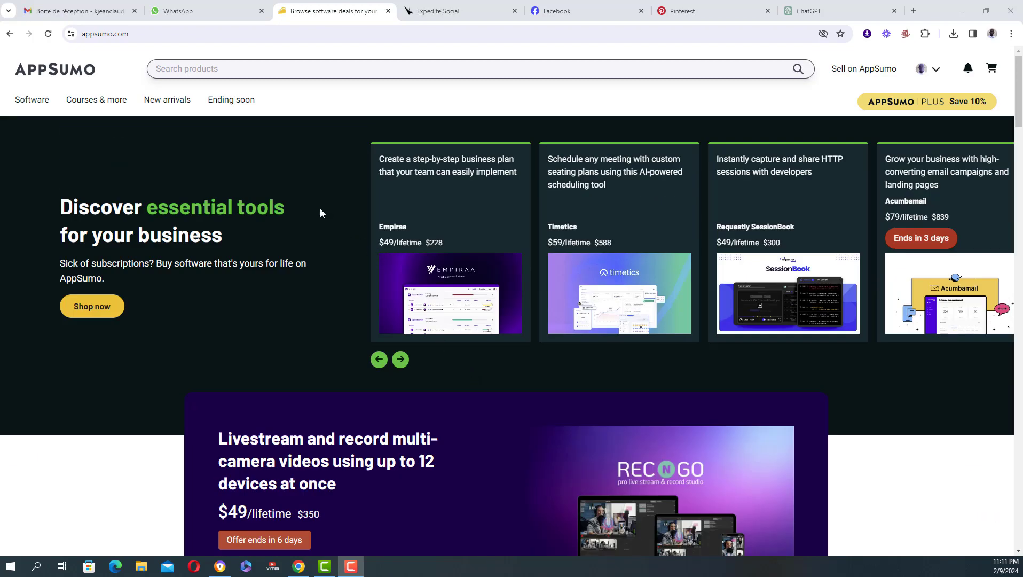
Browse the AppSumo software catalogue and open the ExpediteSocial product page
{"action": "left_click", "coordinate": [34, 100]}
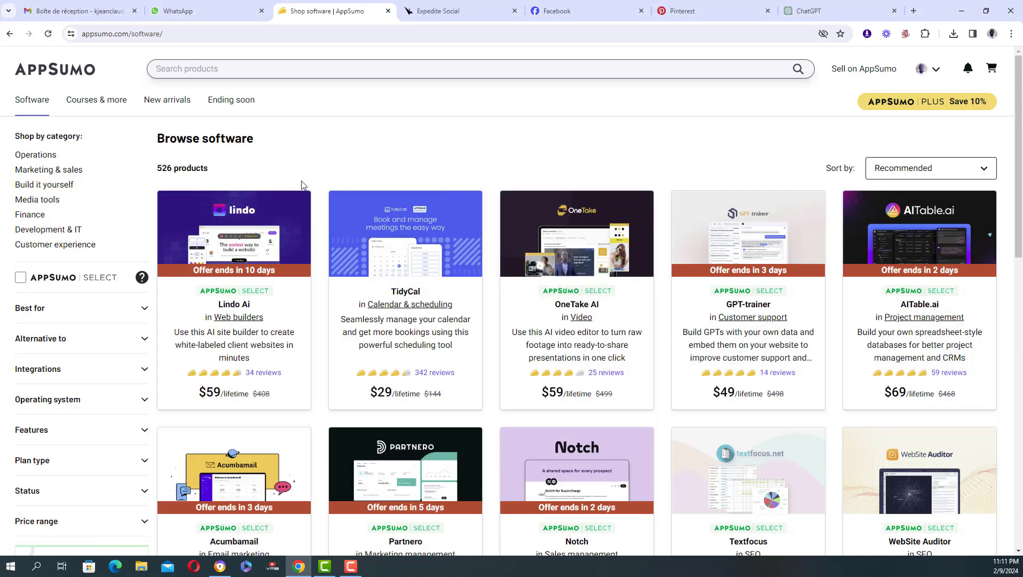
{"action": "scroll", "coordinate": [392, 278], "scroll_direction": "down", "scroll_amount": 7}
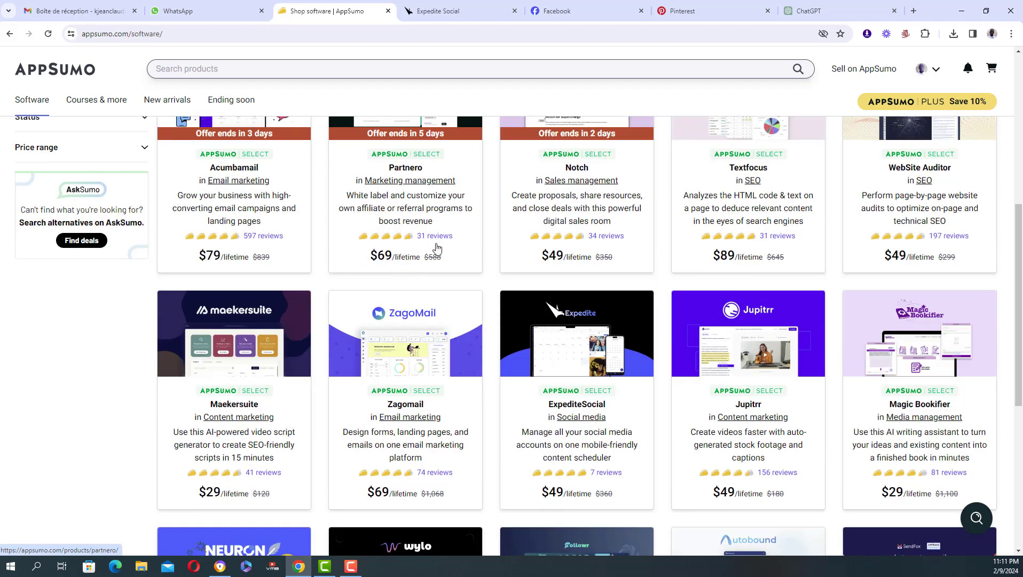
{"action": "scroll", "coordinate": [544, 250], "scroll_direction": "down", "scroll_amount": 1}
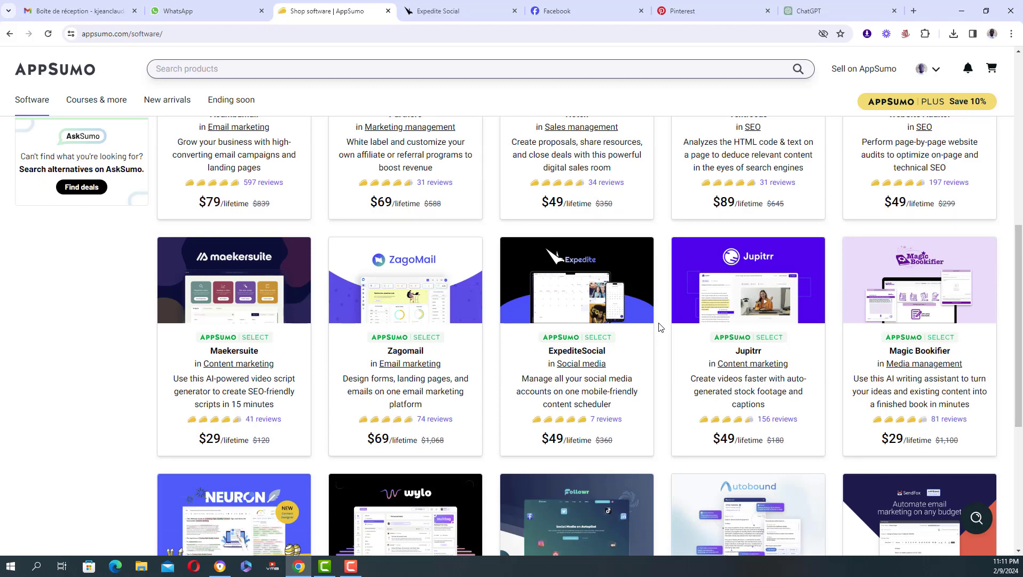
{"action": "scroll", "coordinate": [662, 328], "scroll_direction": "down", "scroll_amount": 1}
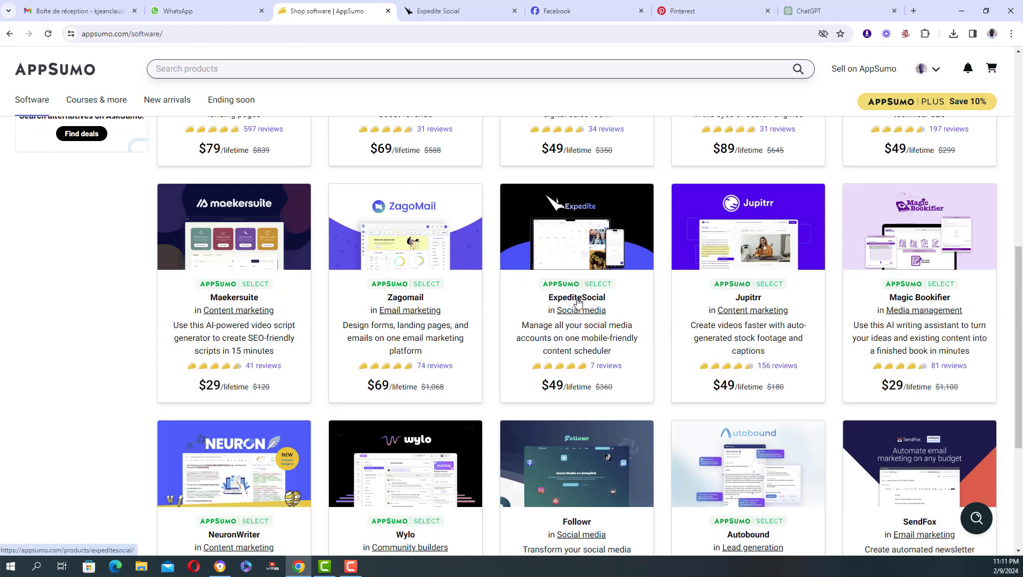
{"action": "left_click", "coordinate": [563, 295]}
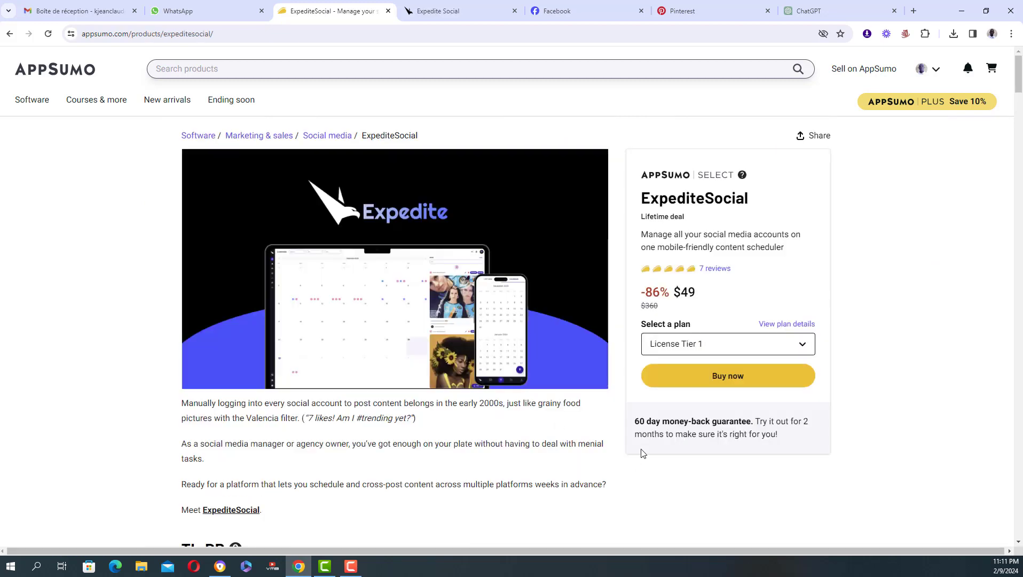
Examine ExpediteSocial's lifetime deal price and the license tiers offered, keeping the current plan selection
{"action": "left_click_drag", "start_coordinate": [698, 294], "coordinate": [677, 294]}
{"action": "left_click", "coordinate": [711, 318]}
{"action": "left_click_drag", "start_coordinate": [697, 294], "coordinate": [677, 291]}
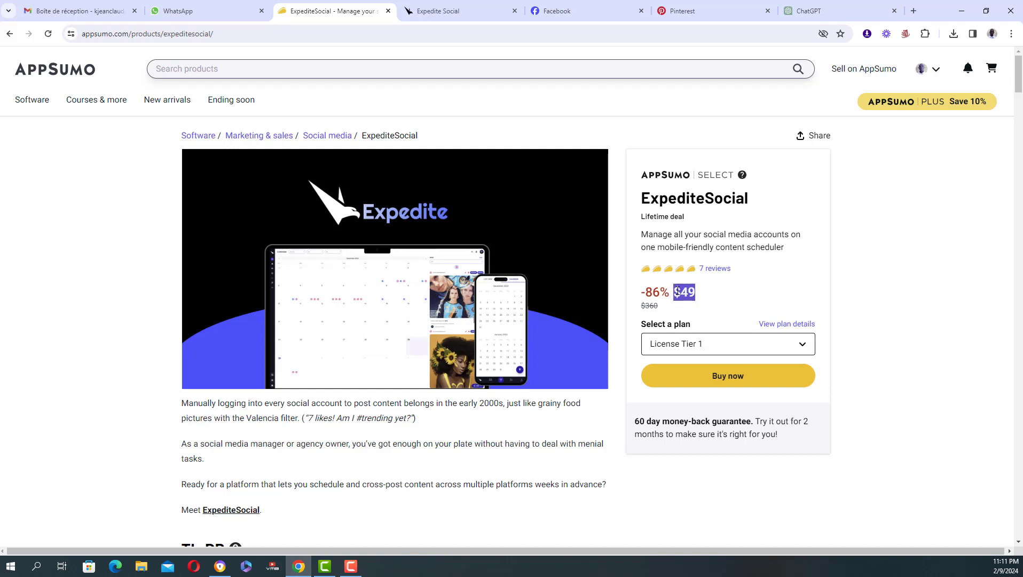
{"action": "left_click", "coordinate": [704, 301]}
{"action": "left_click", "coordinate": [702, 348]}
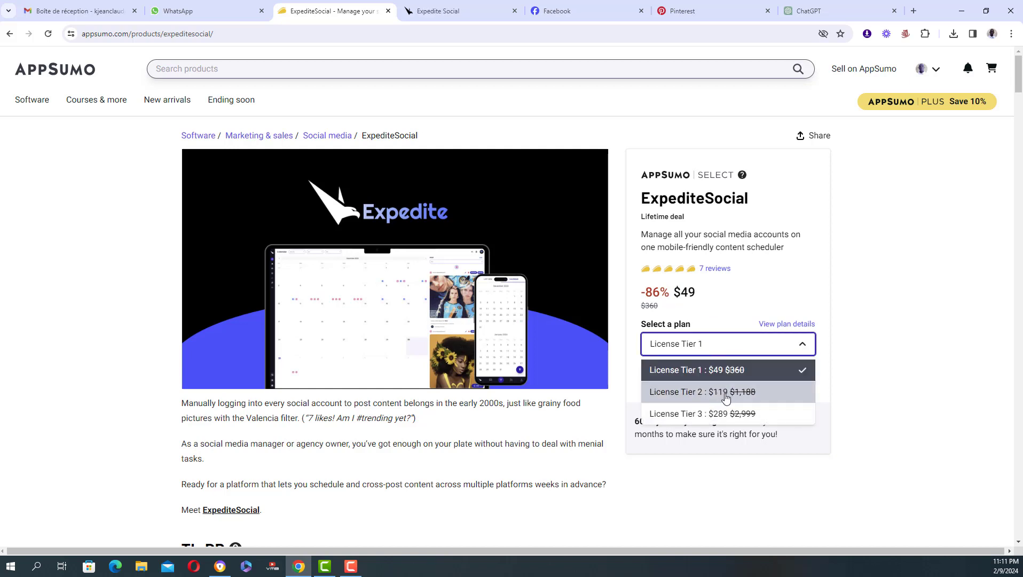
{"action": "left_click", "coordinate": [847, 328]}
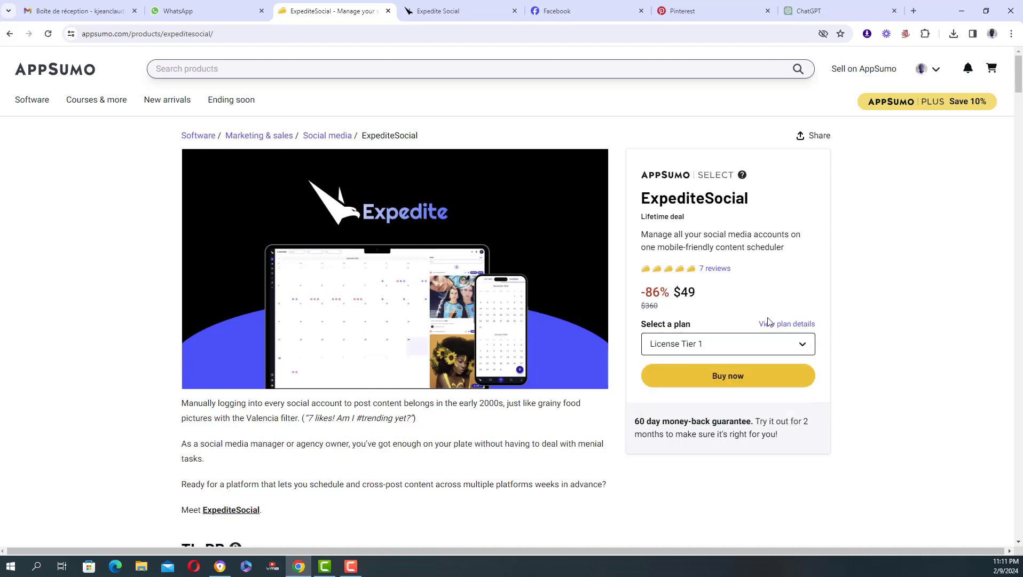
Open the ExpediteSocial plan details and review the deal terms, the features included in all plans and the license tiers
{"action": "left_click", "coordinate": [786, 325]}
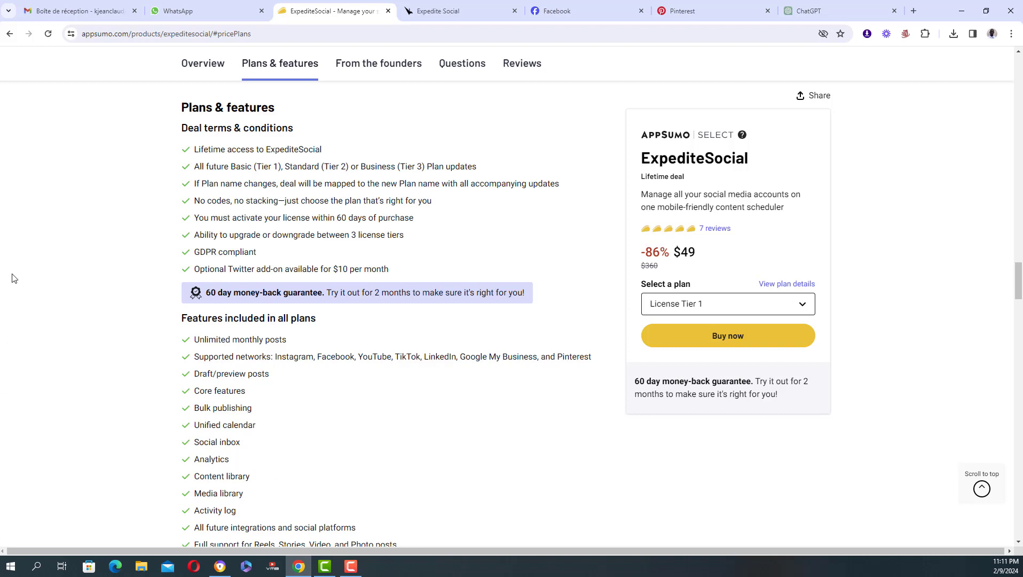
{"action": "scroll", "coordinate": [249, 469], "scroll_direction": "down", "scroll_amount": 1}
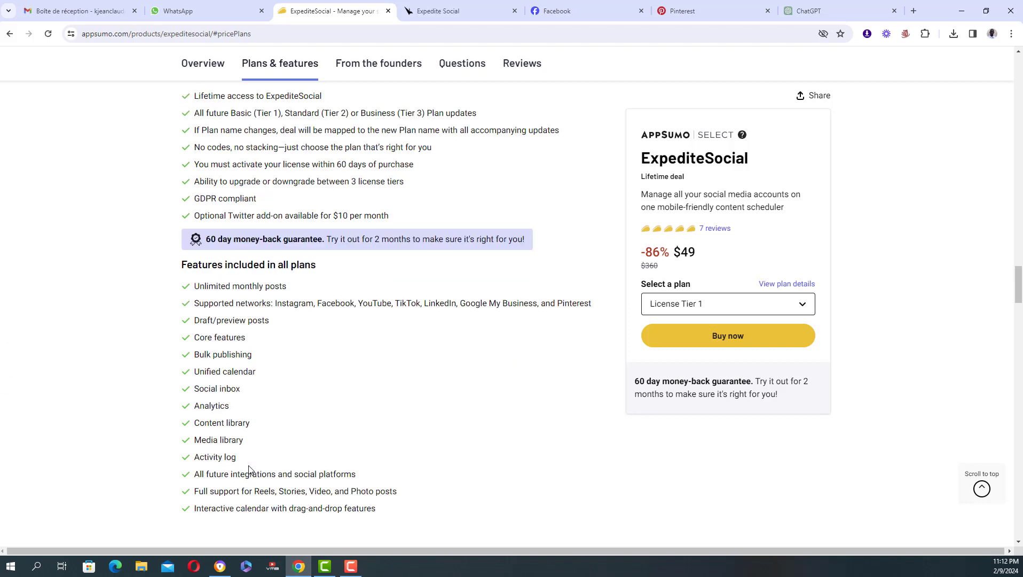
{"action": "scroll", "coordinate": [240, 425], "scroll_direction": "up", "scroll_amount": 1}
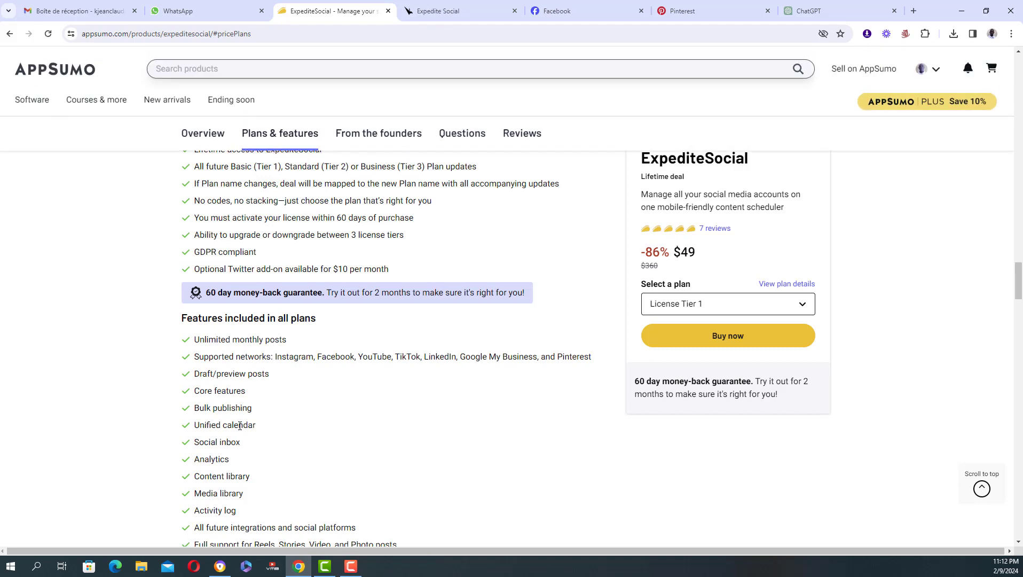
{"action": "scroll", "coordinate": [239, 426], "scroll_direction": "down", "scroll_amount": 3}
{"action": "scroll", "coordinate": [239, 426], "scroll_direction": "down", "scroll_amount": 3}
{"action": "scroll", "coordinate": [215, 415], "scroll_direction": "up", "scroll_amount": 1}
{"action": "scroll", "coordinate": [160, 285], "scroll_direction": "up", "scroll_amount": 5}
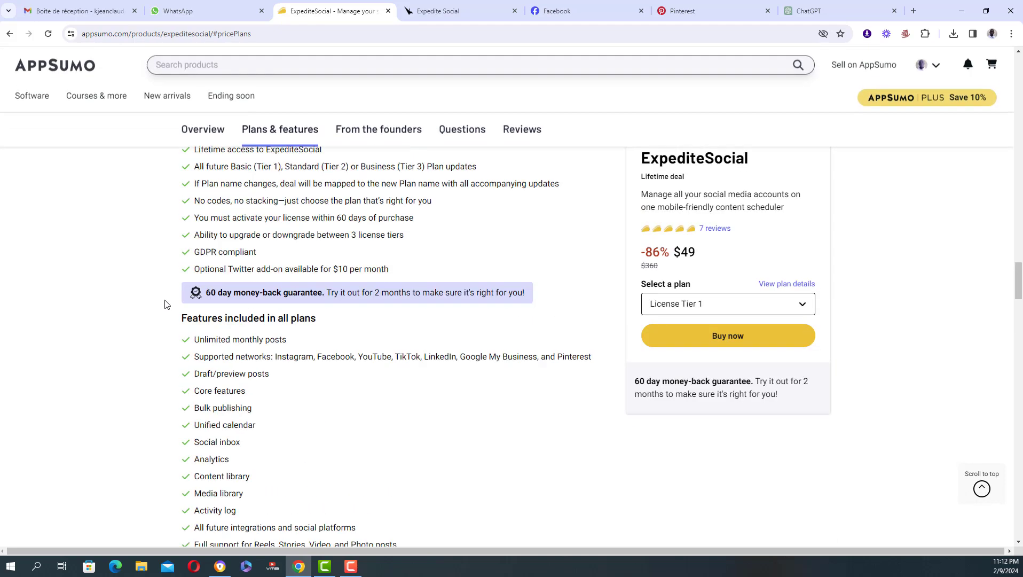
{"action": "scroll", "coordinate": [164, 304], "scroll_direction": "down", "scroll_amount": 4}
{"action": "scroll", "coordinate": [163, 317], "scroll_direction": "down", "scroll_amount": 2}
{"action": "scroll", "coordinate": [159, 325], "scroll_direction": "down", "scroll_amount": 1}
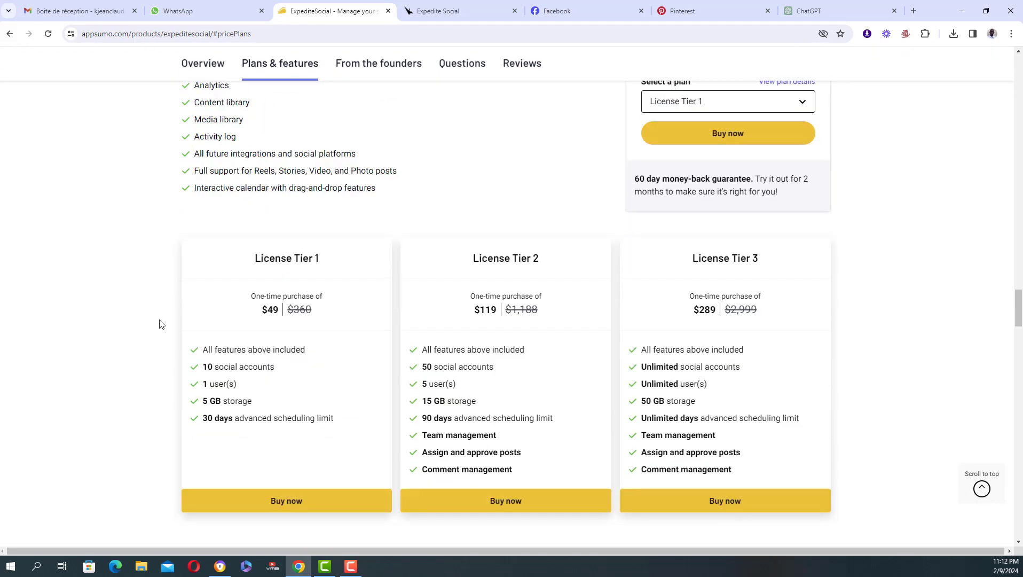
{"action": "scroll", "coordinate": [159, 324], "scroll_direction": "down", "scroll_amount": 1}
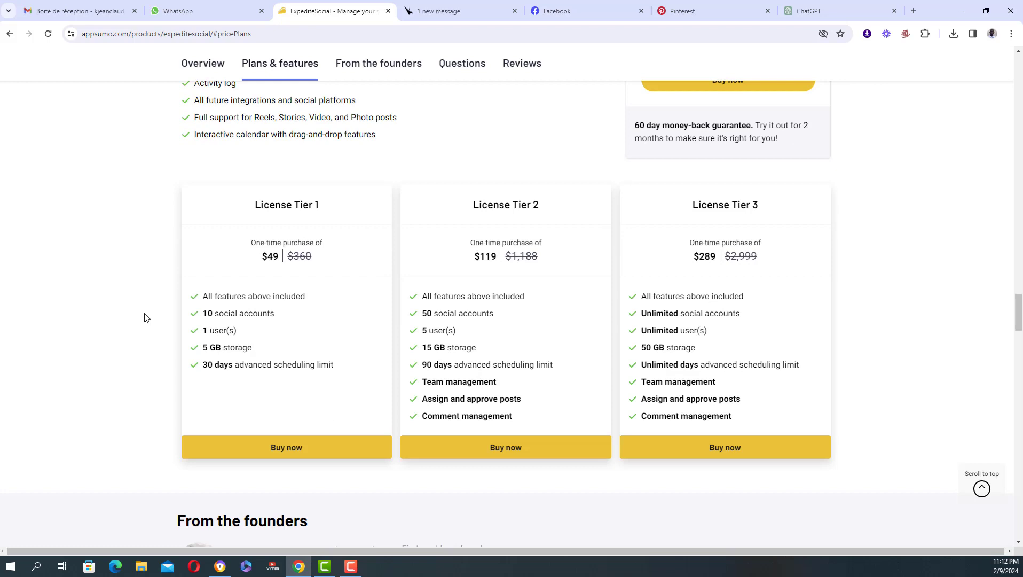
Examine the one-time price, included features, social account limit and user limit of License Tier 1
{"action": "double_click", "coordinate": [278, 259]}
{"action": "left_click", "coordinate": [264, 259]}
{"action": "left_click_drag", "start_coordinate": [250, 247], "coordinate": [322, 256]}
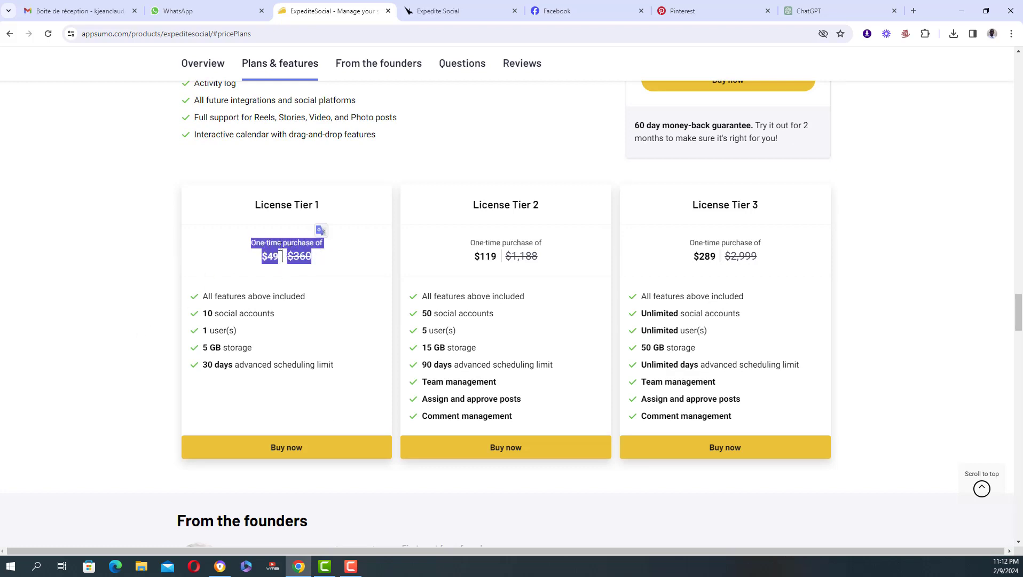
{"action": "left_click", "coordinate": [270, 260]}
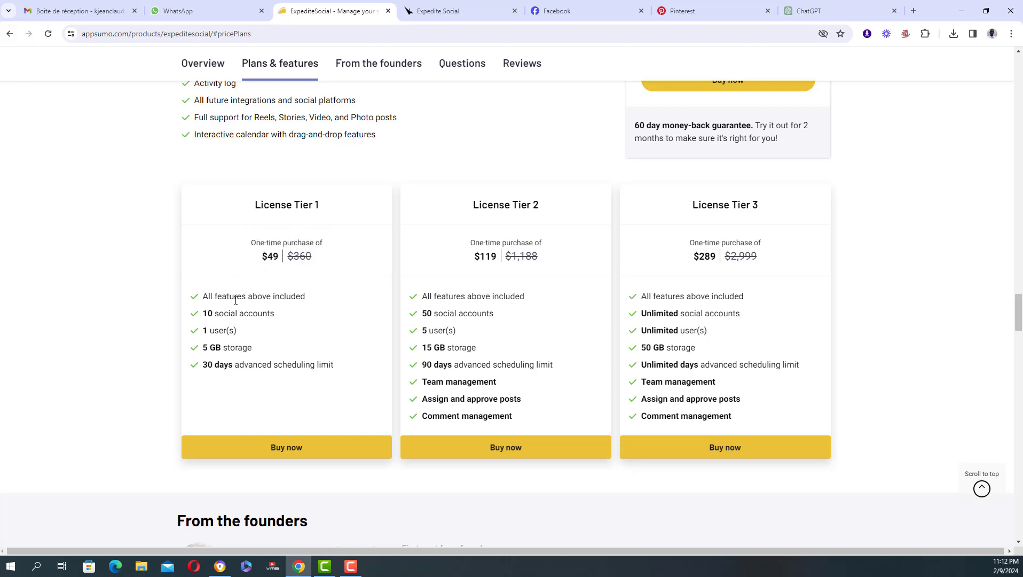
{"action": "left_click_drag", "start_coordinate": [305, 296], "coordinate": [202, 295]}
{"action": "left_click", "coordinate": [210, 310]}
{"action": "left_click_drag", "start_coordinate": [210, 313], "coordinate": [204, 313]}
{"action": "left_click", "coordinate": [218, 311]}
{"action": "left_click_drag", "start_coordinate": [278, 257], "coordinate": [261, 258]}
{"action": "left_click", "coordinate": [265, 260]}
{"action": "left_click_drag", "start_coordinate": [275, 315], "coordinate": [203, 332]}
{"action": "left_click", "coordinate": [206, 301]}
{"action": "left_click", "coordinate": [229, 325]}
Examine the one-time price, included features and social account limit of License Tier 2
{"action": "left_click_drag", "start_coordinate": [496, 262], "coordinate": [475, 262]}
{"action": "left_click", "coordinate": [479, 261]}
{"action": "left_click_drag", "start_coordinate": [523, 300], "coordinate": [429, 297]}
{"action": "left_click", "coordinate": [466, 309]}
{"action": "left_click_drag", "start_coordinate": [499, 315], "coordinate": [427, 315]}
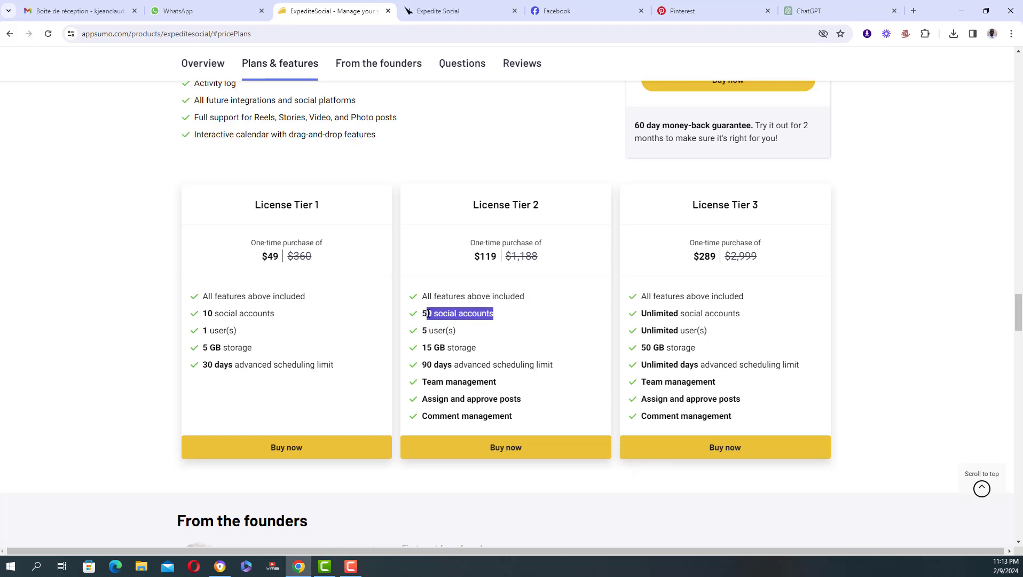
{"action": "left_click", "coordinate": [463, 315]}
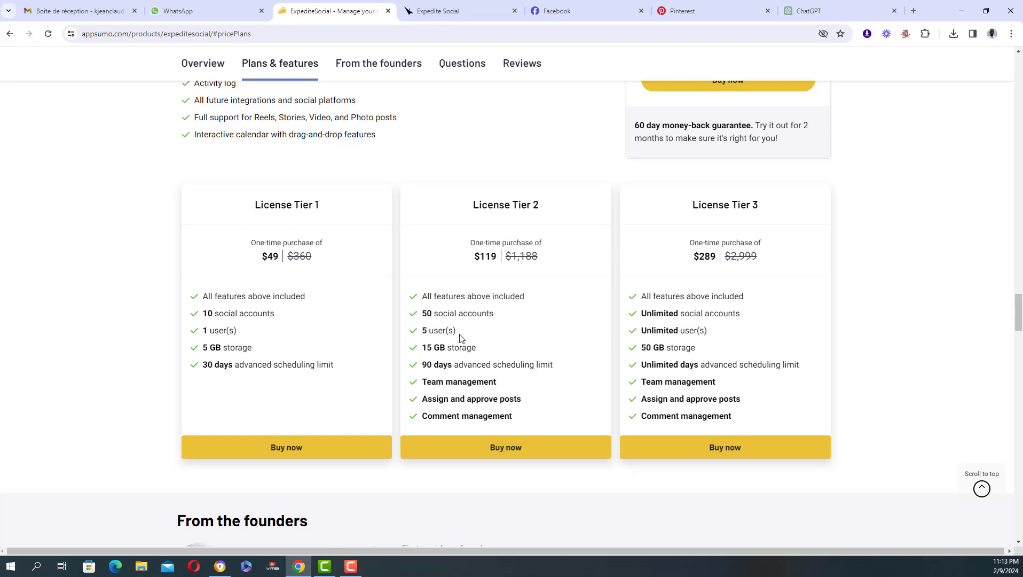
Compare the number of users allowed in License Tier 2 with License Tier 1
{"action": "left_click_drag", "start_coordinate": [455, 331], "coordinate": [421, 332]}
{"action": "left_click_drag", "start_coordinate": [238, 331], "coordinate": [202, 331]}
{"action": "left_click", "coordinate": [242, 332]}
{"action": "left_click_drag", "start_coordinate": [470, 335], "coordinate": [419, 330]}
{"action": "left_click", "coordinate": [437, 333]}
Compare the one-time prices of License Tier 3 and License Tier 1, ending back at the ExpediteSocial deal summary
{"action": "left_click_drag", "start_coordinate": [716, 257], "coordinate": [694, 260]}
{"action": "left_click", "coordinate": [702, 260]}
{"action": "left_click_drag", "start_coordinate": [280, 256], "coordinate": [262, 256]}
{"action": "left_click", "coordinate": [270, 258]}
{"action": "scroll", "coordinate": [889, 298], "scroll_direction": "up", "scroll_amount": 5}
{"action": "scroll", "coordinate": [887, 299], "scroll_direction": "up", "scroll_amount": 20}
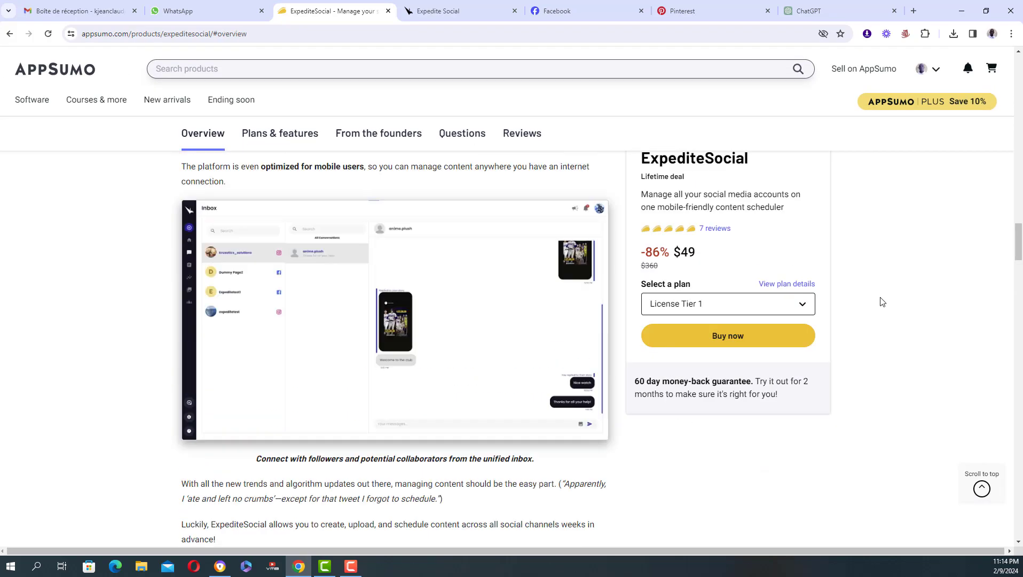
{"action": "scroll", "coordinate": [873, 301], "scroll_direction": "up", "scroll_amount": 6}
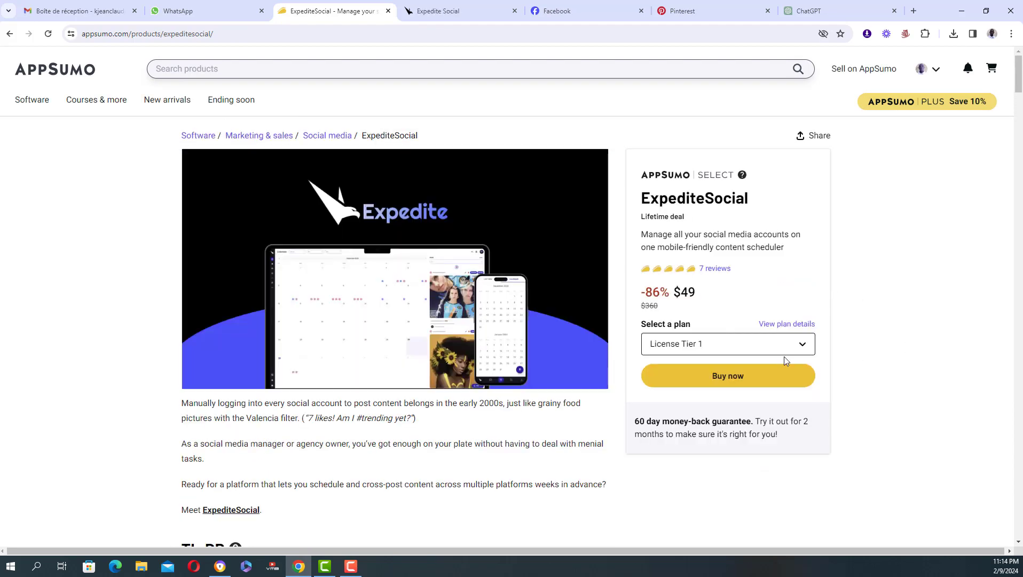
Switch to the Expedite Social web app and look over its February 2024 calendar
{"action": "left_click", "coordinate": [453, 7]}
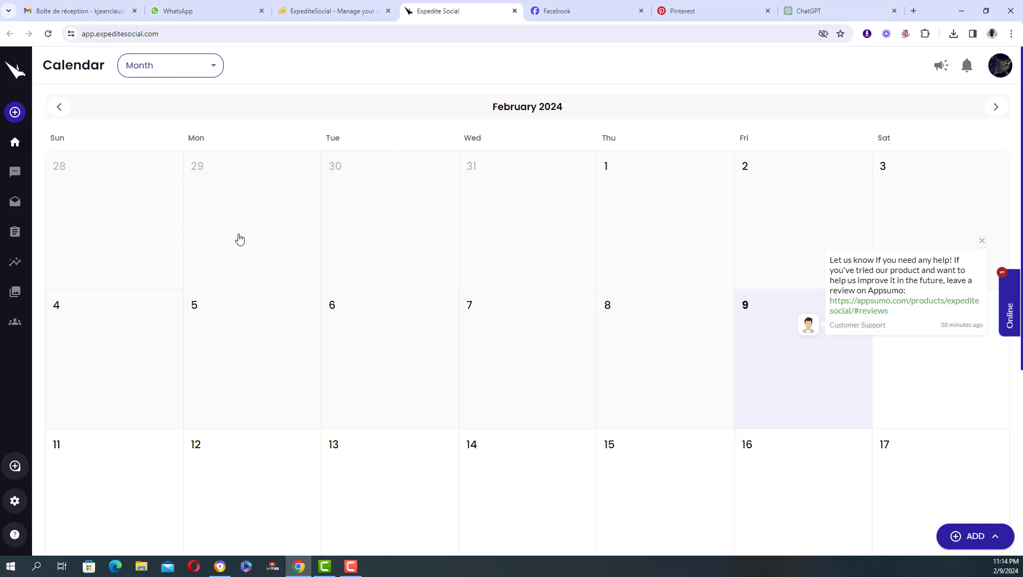
{"action": "scroll", "coordinate": [393, 286], "scroll_direction": "down", "scroll_amount": 5}
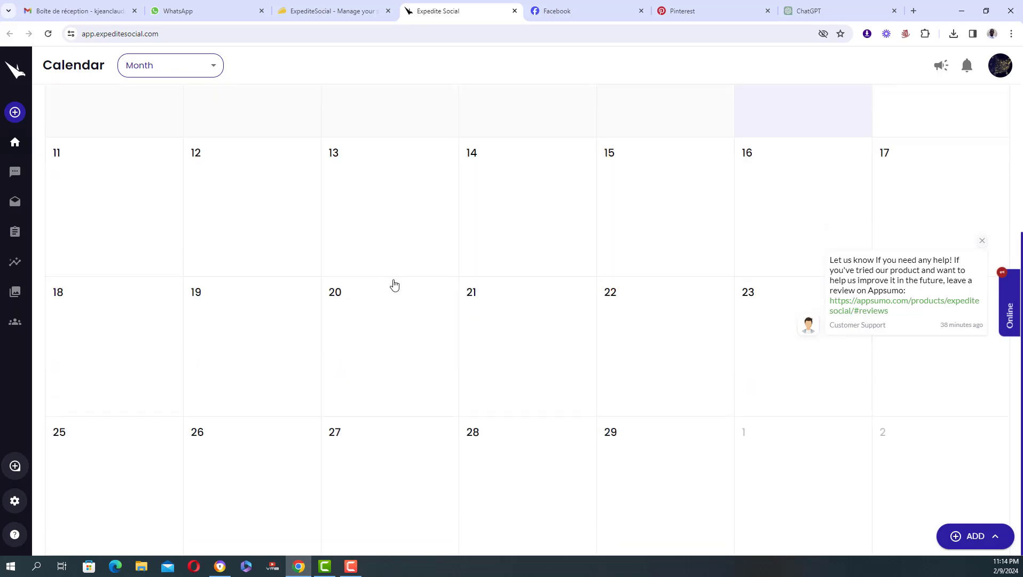
{"action": "scroll", "coordinate": [393, 274], "scroll_direction": "up", "scroll_amount": 5}
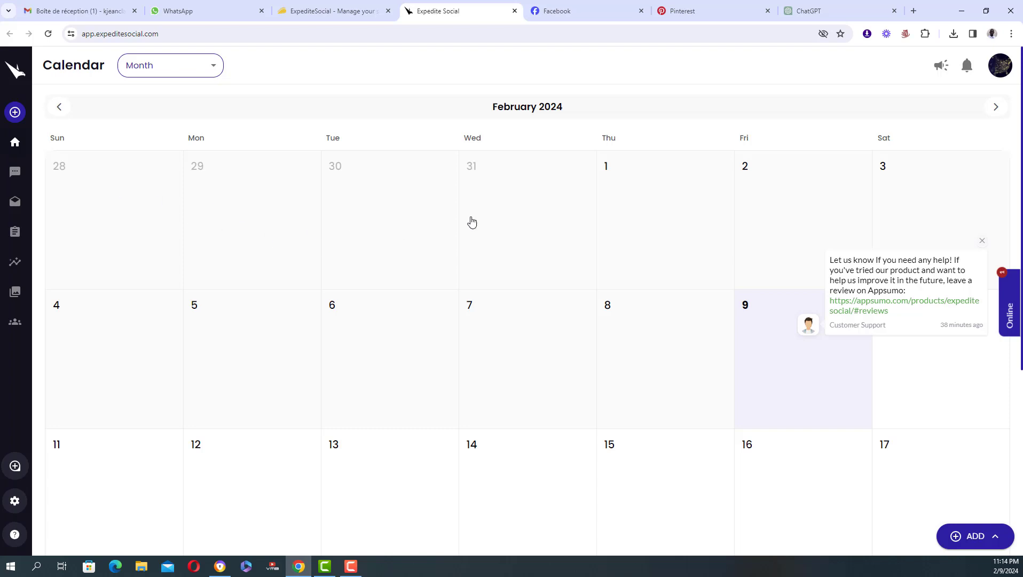
Try the Week view of the calendar and return to the Month view
{"action": "left_click", "coordinate": [174, 68]}
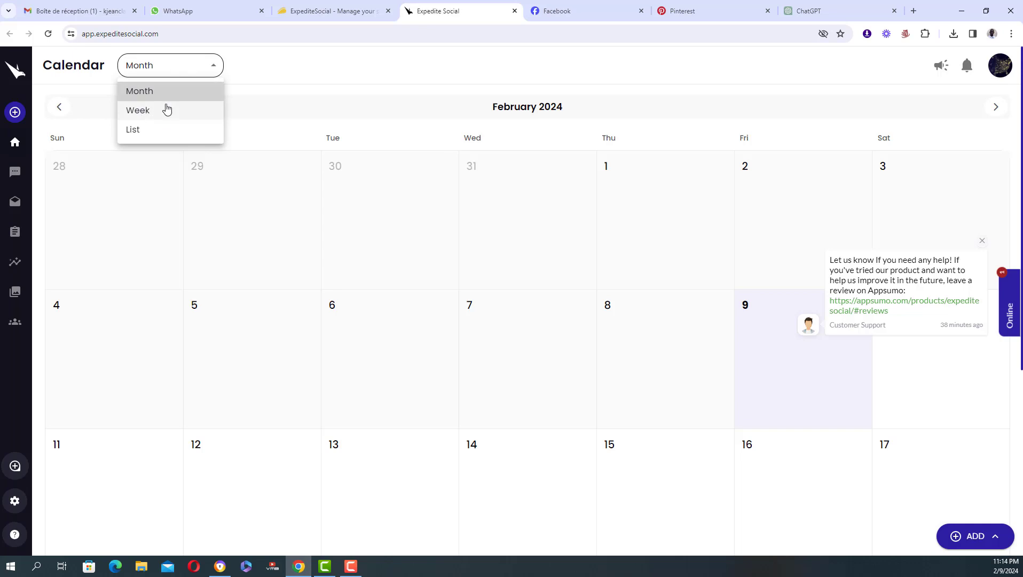
{"action": "left_click", "coordinate": [160, 109]}
{"action": "left_click", "coordinate": [163, 69]}
{"action": "left_click", "coordinate": [157, 92]}
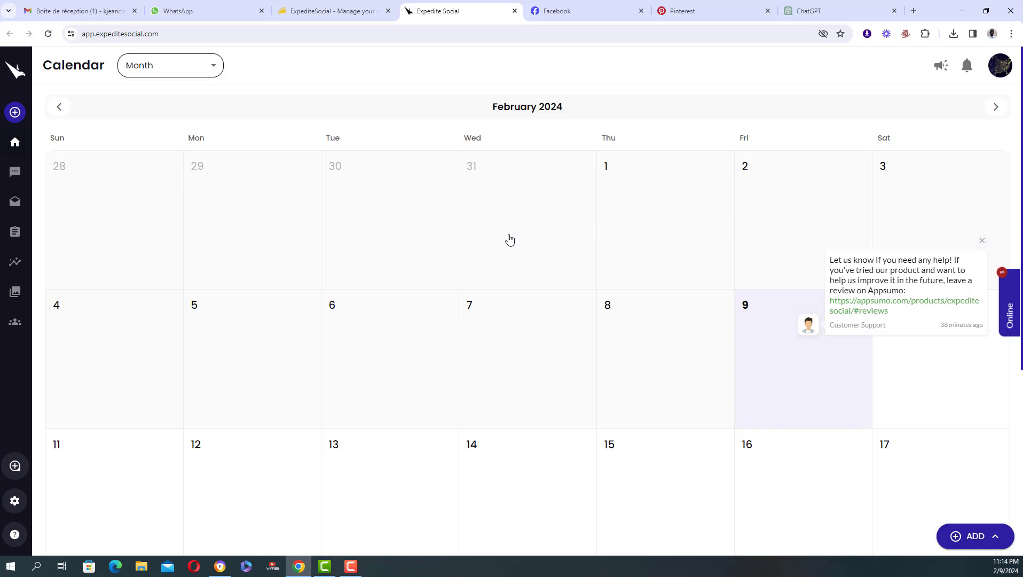
Dismiss the customer support message covering part of the calendar
{"action": "scroll", "coordinate": [778, 350], "scroll_direction": "down", "scroll_amount": 1}
{"action": "scroll", "coordinate": [770, 339], "scroll_direction": "down", "scroll_amount": 1}
{"action": "scroll", "coordinate": [774, 342], "scroll_direction": "up", "scroll_amount": 2}
{"action": "left_click", "coordinate": [983, 241]}
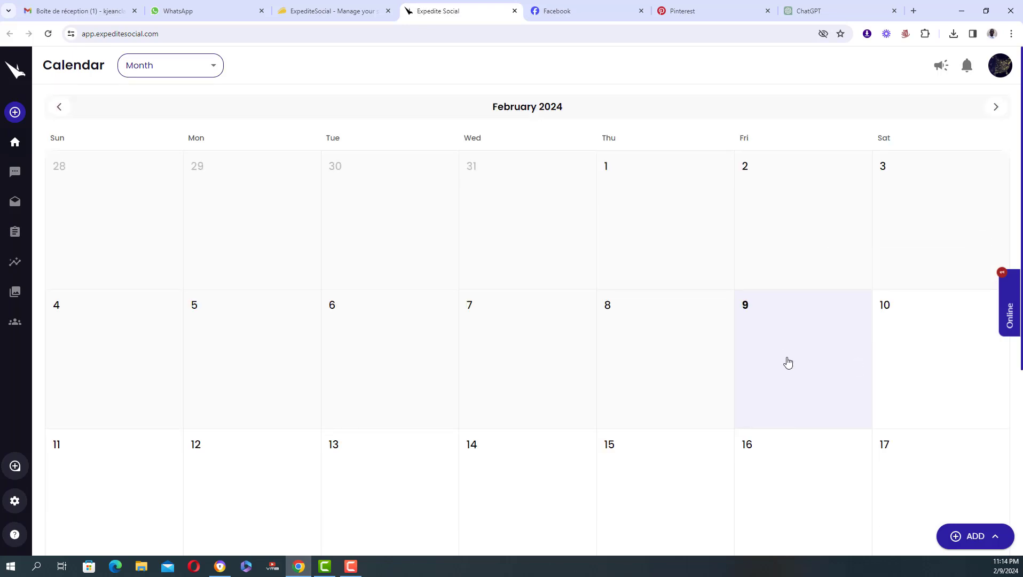
Examine the remaining February 2024 days in the calendar, selecting days 10, 29 and 9 along the way
{"action": "scroll", "coordinate": [784, 357], "scroll_direction": "down", "scroll_amount": 1}
{"action": "scroll", "coordinate": [809, 299], "scroll_direction": "down", "scroll_amount": 1}
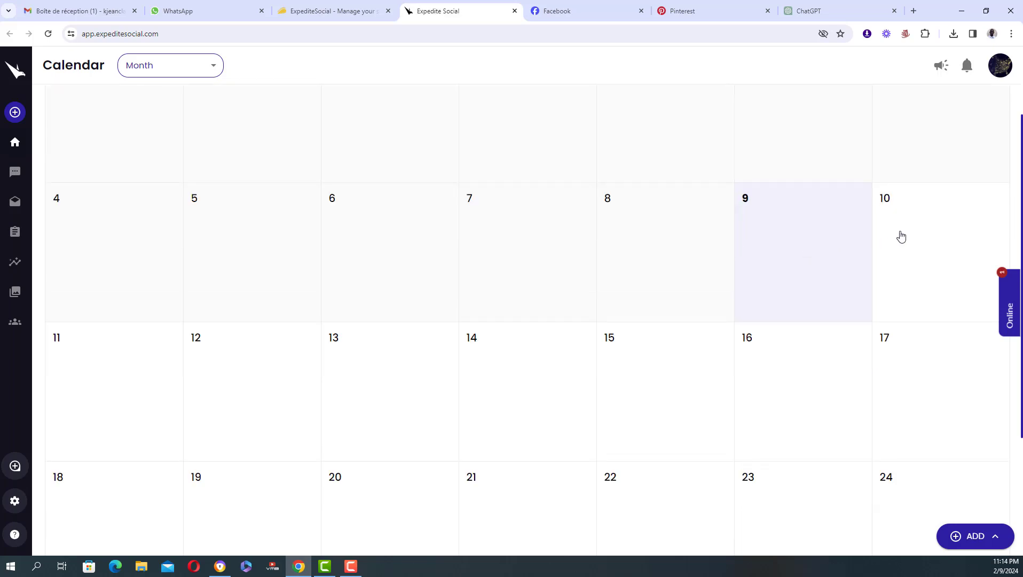
{"action": "left_click", "coordinate": [907, 237]}
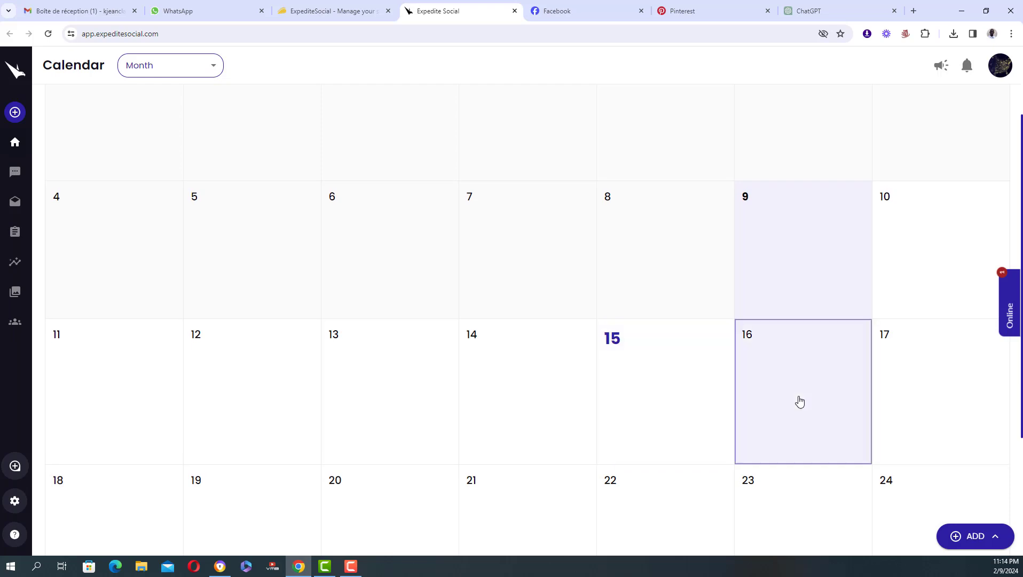
{"action": "scroll", "coordinate": [905, 411], "scroll_direction": "down", "scroll_amount": 3}
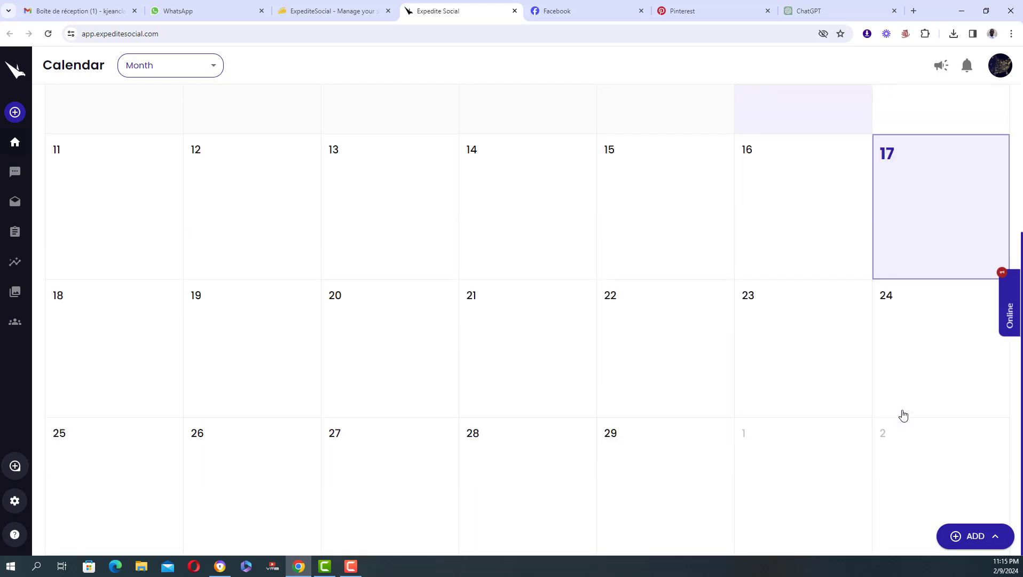
{"action": "left_click", "coordinate": [646, 462]}
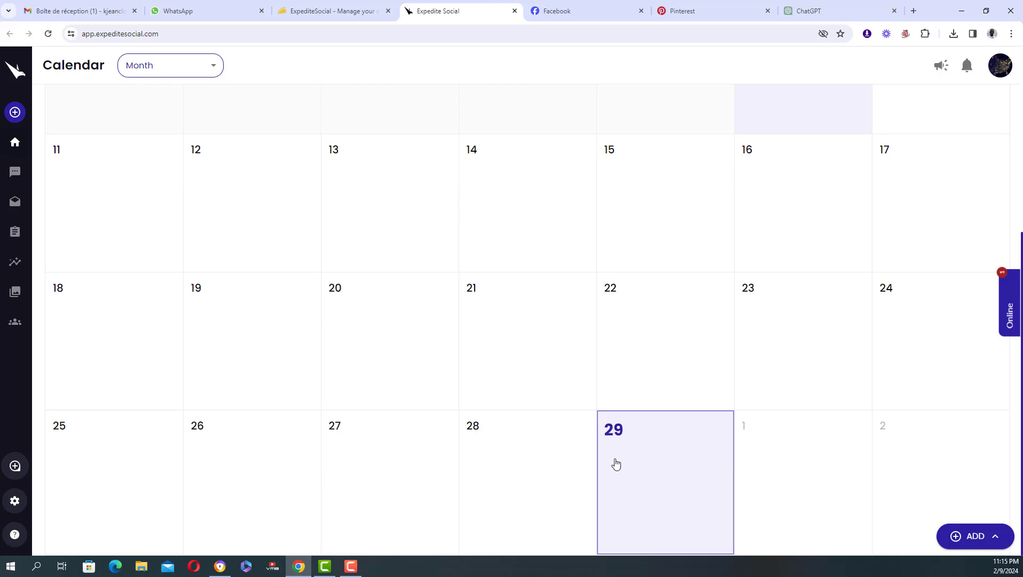
{"action": "scroll", "coordinate": [635, 464], "scroll_direction": "up", "scroll_amount": 4}
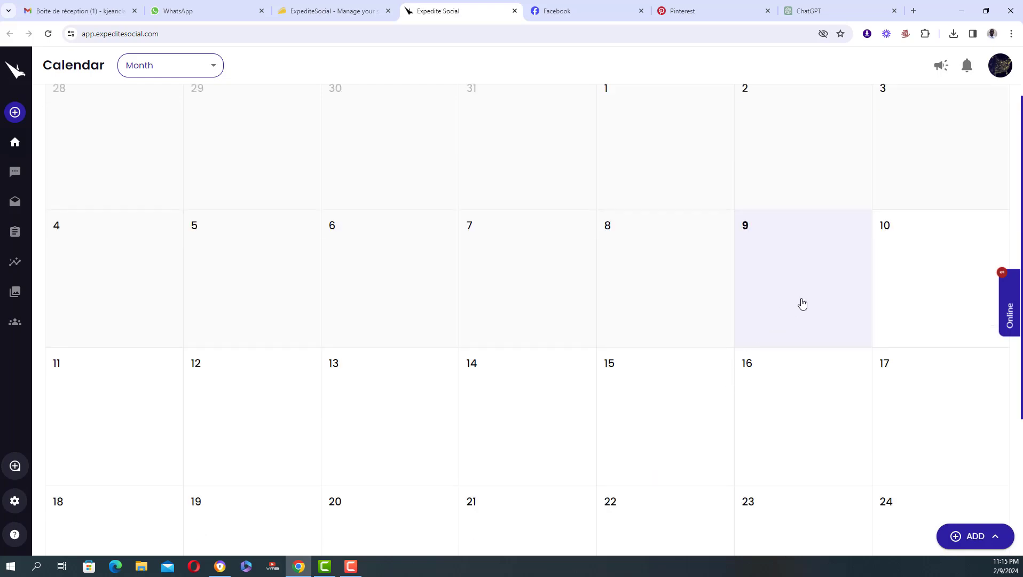
{"action": "left_click", "coordinate": [802, 303]}
{"action": "scroll", "coordinate": [721, 384], "scroll_direction": "down", "scroll_amount": 3}
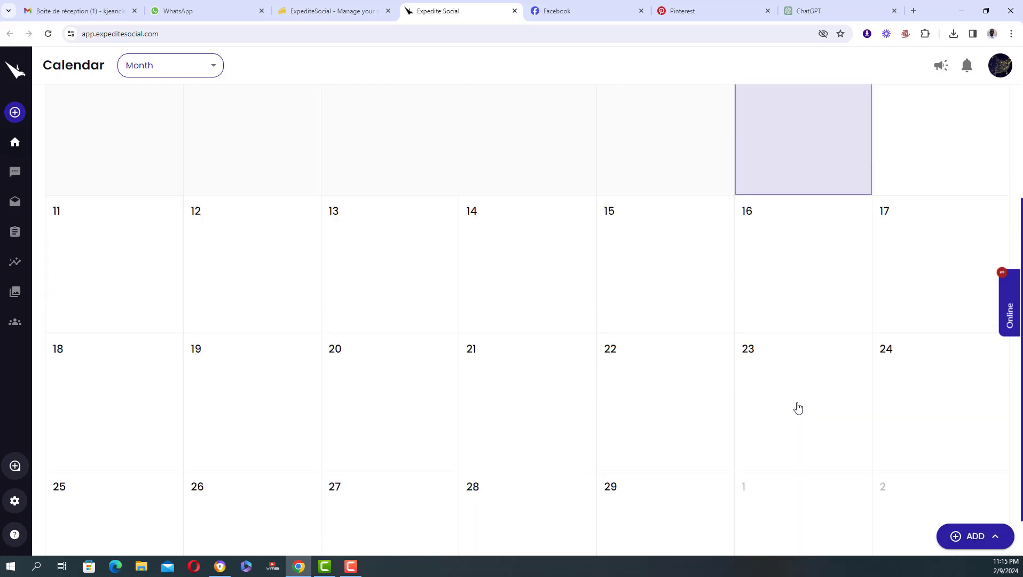
{"action": "scroll", "coordinate": [798, 408], "scroll_direction": "up", "scroll_amount": 3}
{"action": "scroll", "coordinate": [803, 333], "scroll_direction": "down", "scroll_amount": 1}
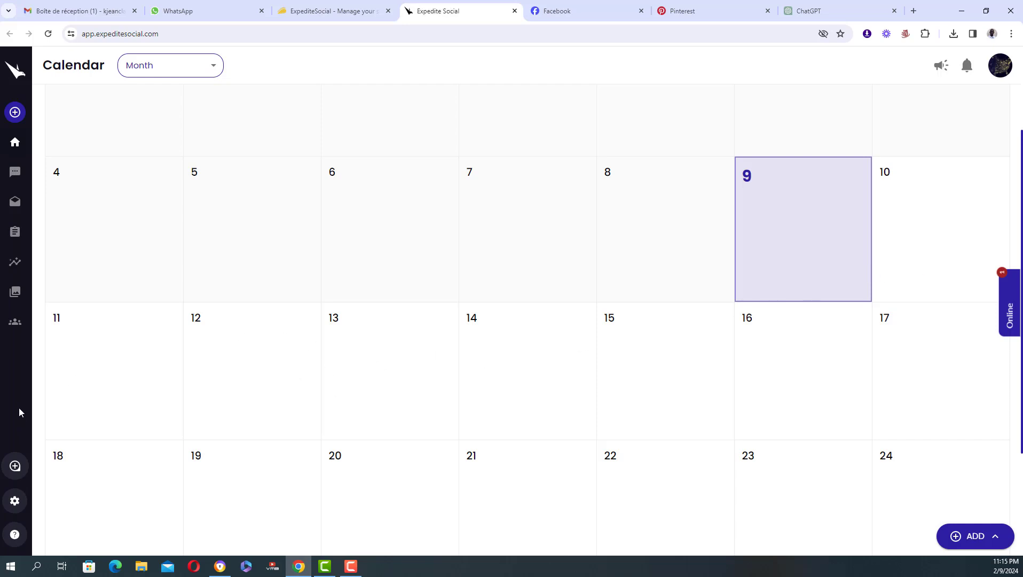
Open the Add Socials page, going back to the calendar once and reopening the page
{"action": "left_click", "coordinate": [15, 470]}
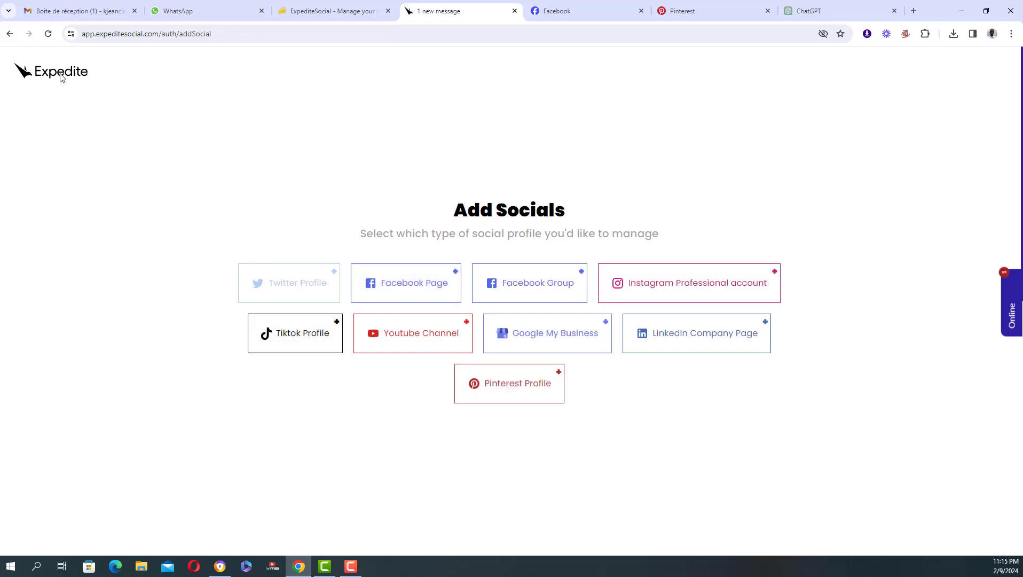
{"action": "left_click", "coordinate": [40, 69]}
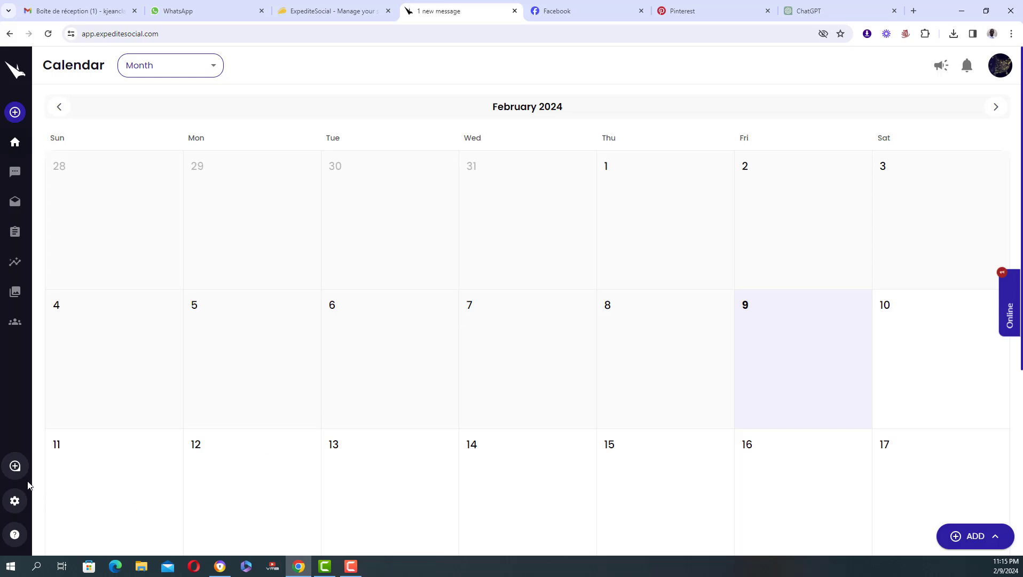
{"action": "left_click", "coordinate": [14, 468]}
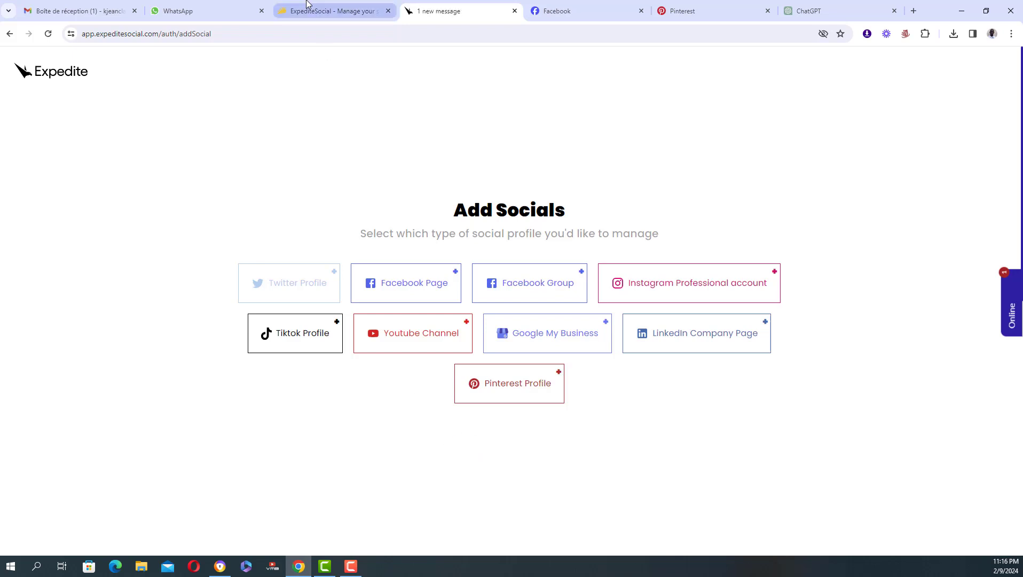
Switch to the AppSumo deal's plan details and examine License Tier 1's social account limit and one-time price
{"action": "left_click", "coordinate": [319, 13]}
{"action": "scroll", "coordinate": [365, 332], "scroll_direction": "down", "scroll_amount": 20}
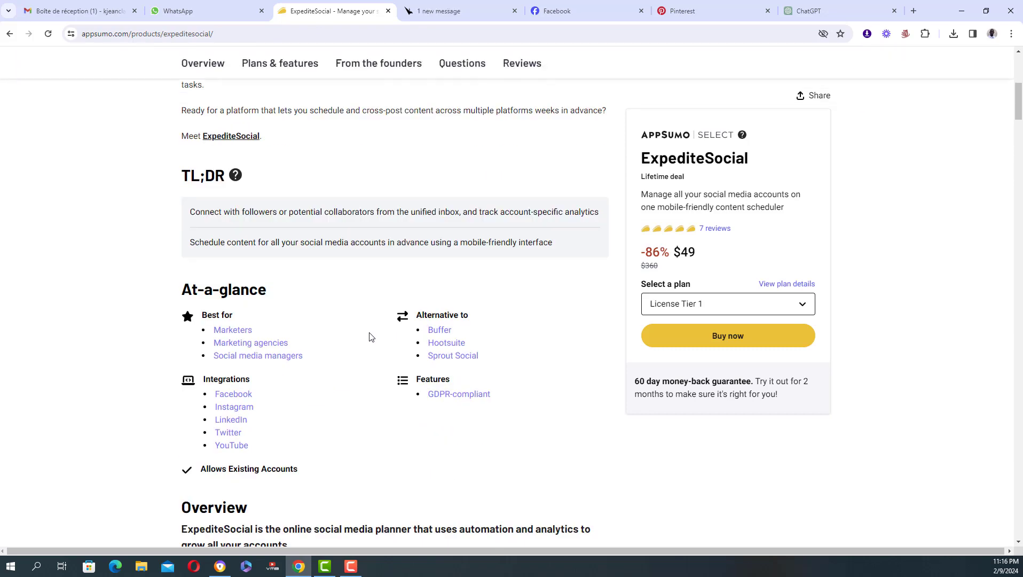
{"action": "left_click", "coordinate": [785, 285]}
{"action": "scroll", "coordinate": [455, 368], "scroll_direction": "down", "scroll_amount": 1}
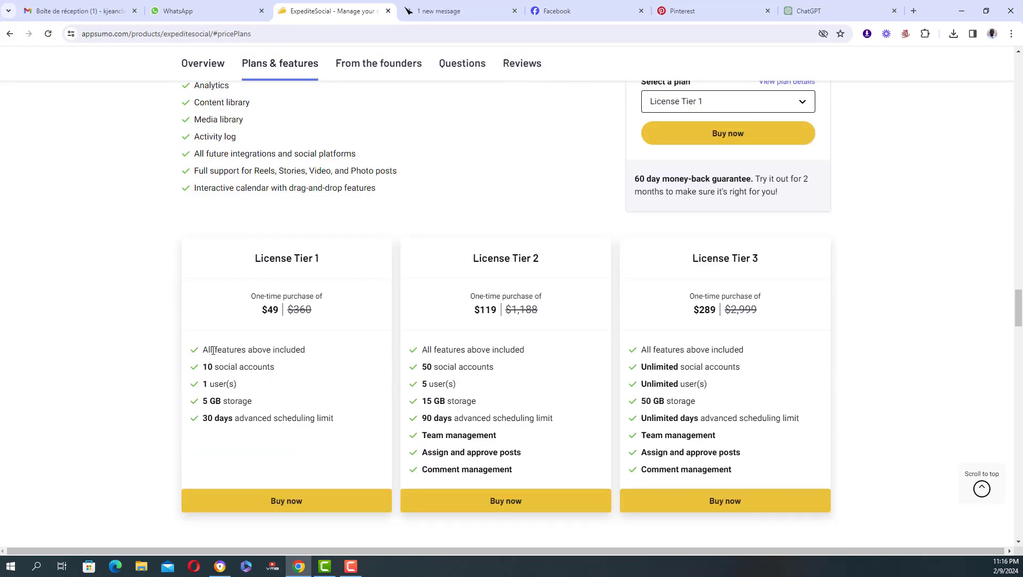
{"action": "left_click_drag", "start_coordinate": [276, 370], "coordinate": [204, 371]}
{"action": "left_click", "coordinate": [238, 370]}
{"action": "left_click_drag", "start_coordinate": [266, 311], "coordinate": [261, 311]}
Examine the one-time price of License Tier 2 on the AppSumo page
{"action": "left_click", "coordinate": [454, 350]}
{"action": "left_click_drag", "start_coordinate": [497, 310], "coordinate": [477, 311]}
{"action": "left_click", "coordinate": [513, 376]}
Check the open Facebook and Pinterest sessions, returning to Expedite Social's Add Socials page
{"action": "left_click", "coordinate": [427, 11]}
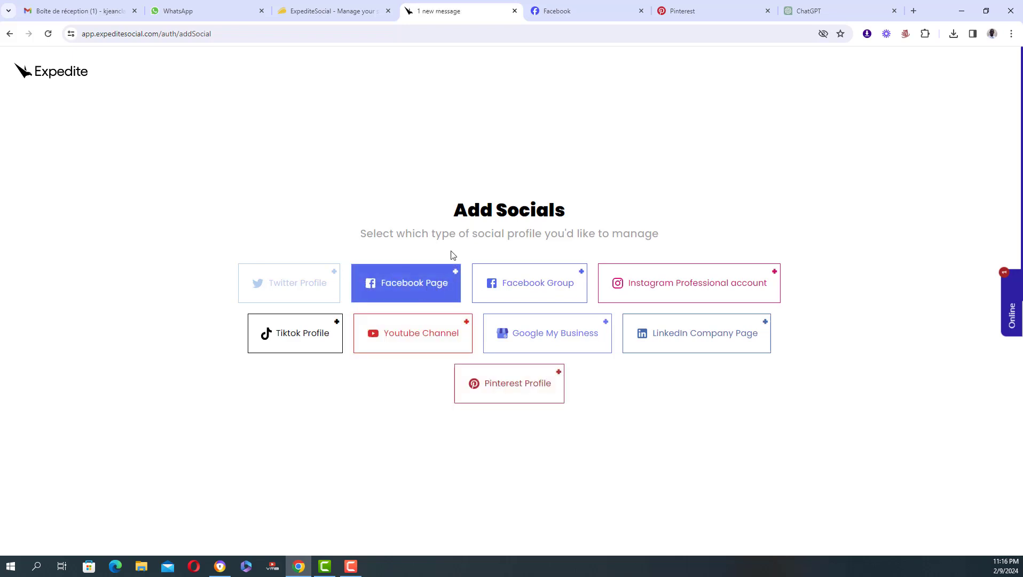
{"action": "left_click", "coordinate": [583, 8]}
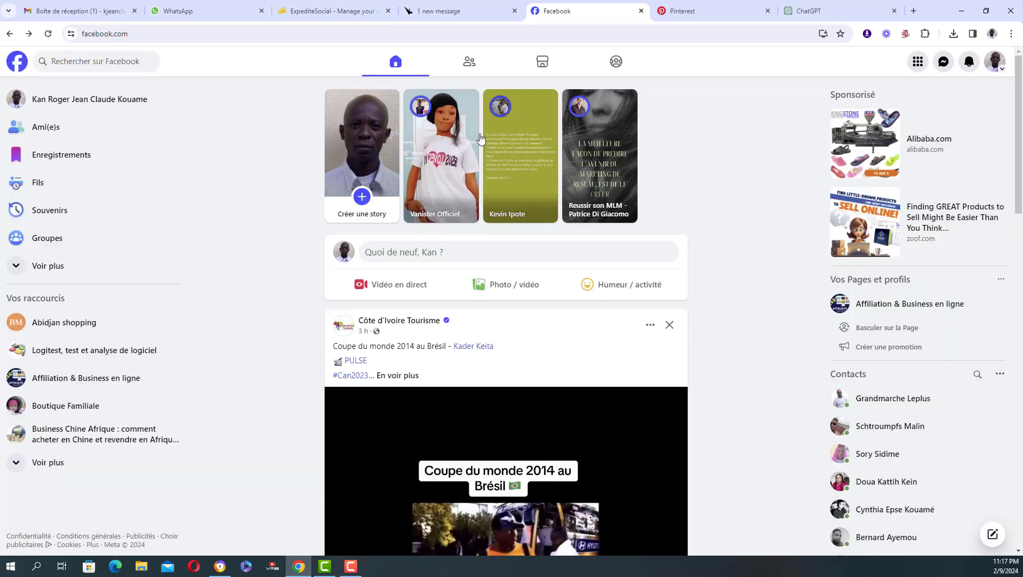
{"action": "left_click", "coordinate": [475, 7]}
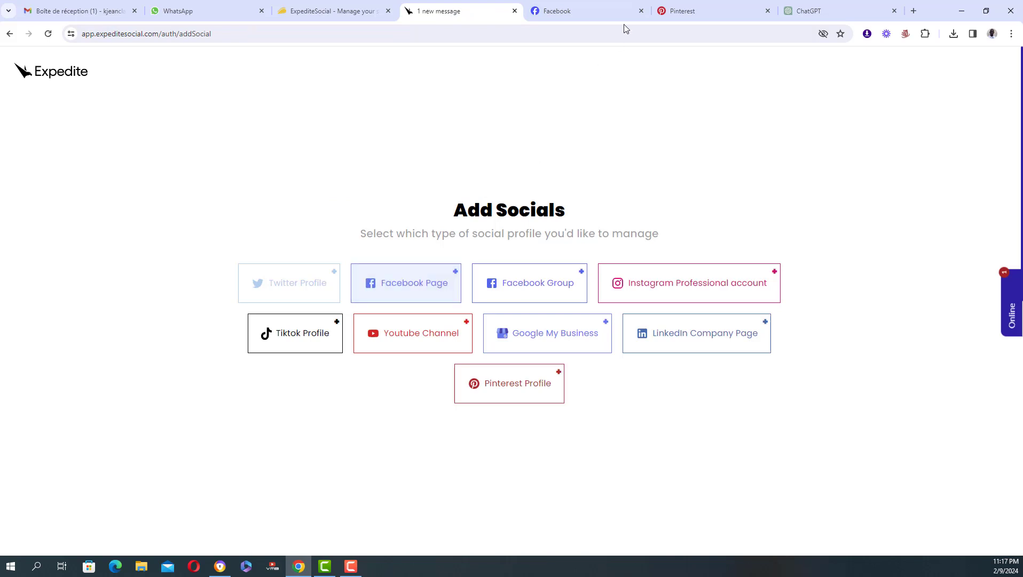
{"action": "left_click", "coordinate": [710, 10]}
{"action": "left_click", "coordinate": [439, 8]}
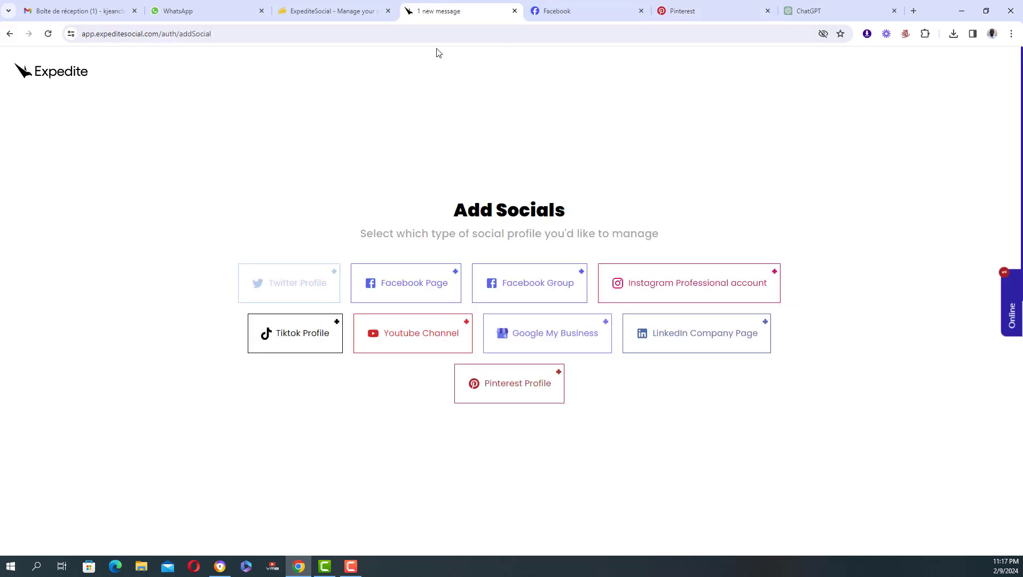
Connect a Facebook Page profile, authorizing ExpediteSocial on Facebook with the previous settings and the signed-in account
{"action": "left_click", "coordinate": [426, 290]}
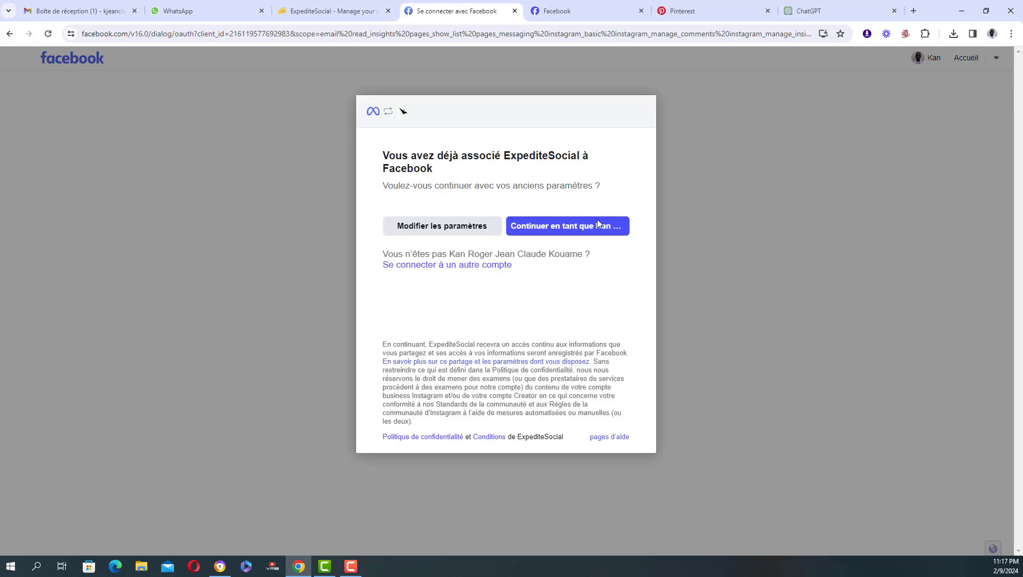
{"action": "left_click", "coordinate": [556, 226]}
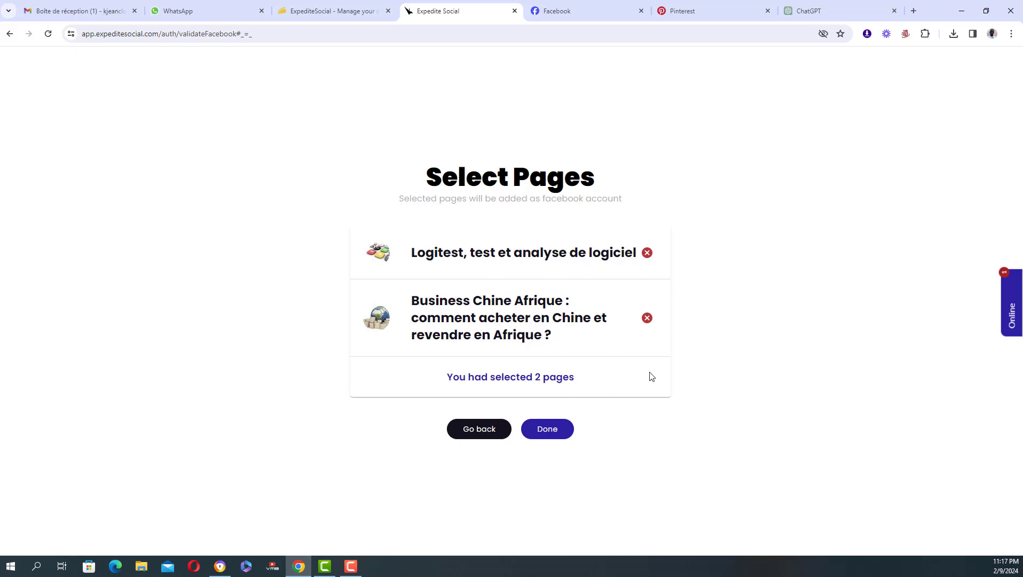
Try deselecting and reselecting the Logitest and Business Chine Afrique pages, ending with both selected
{"action": "left_click", "coordinate": [647, 319]}
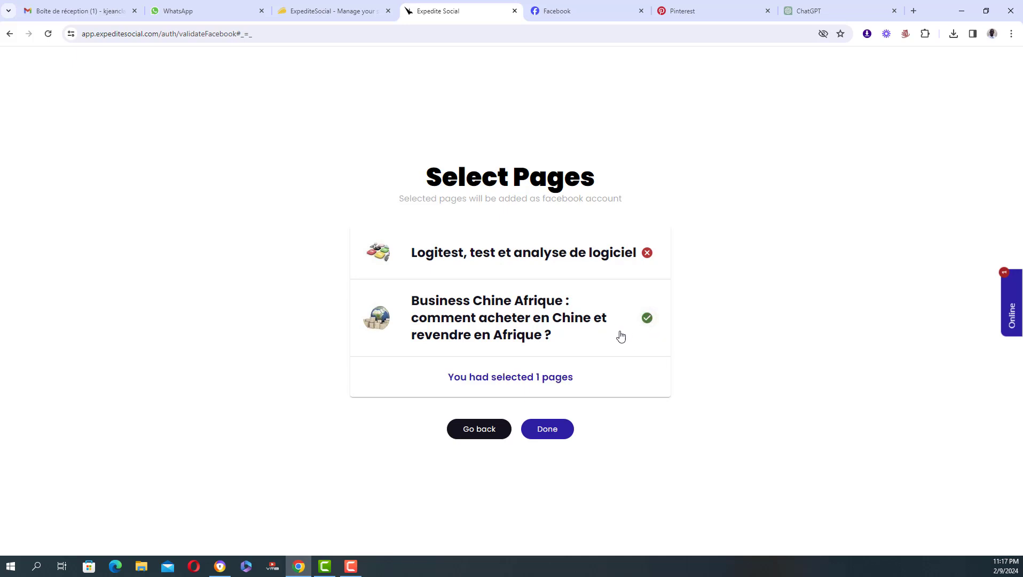
{"action": "left_click", "coordinate": [648, 255]}
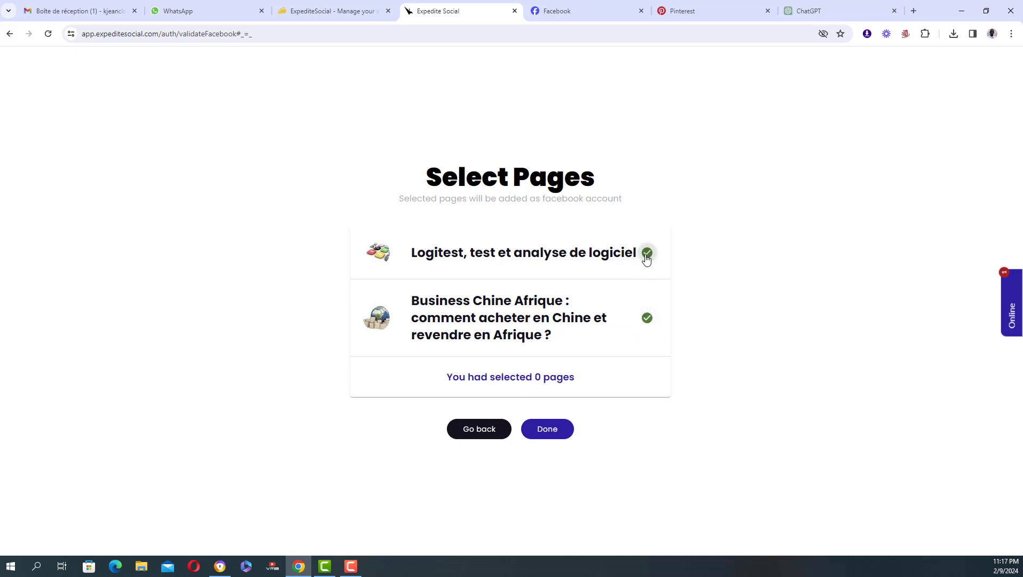
{"action": "left_click", "coordinate": [647, 255]}
{"action": "left_click", "coordinate": [649, 256]}
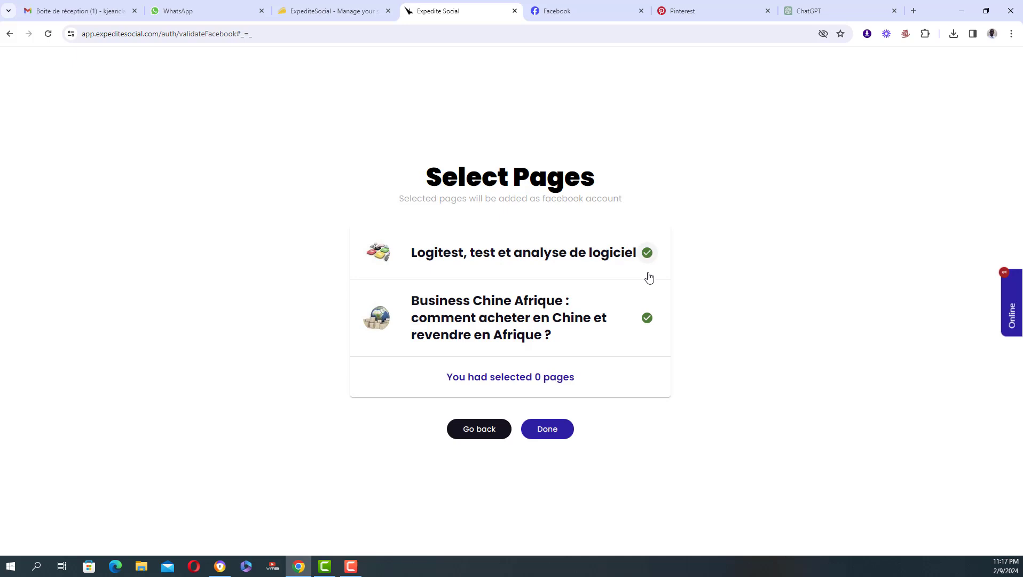
{"action": "left_click", "coordinate": [647, 319]}
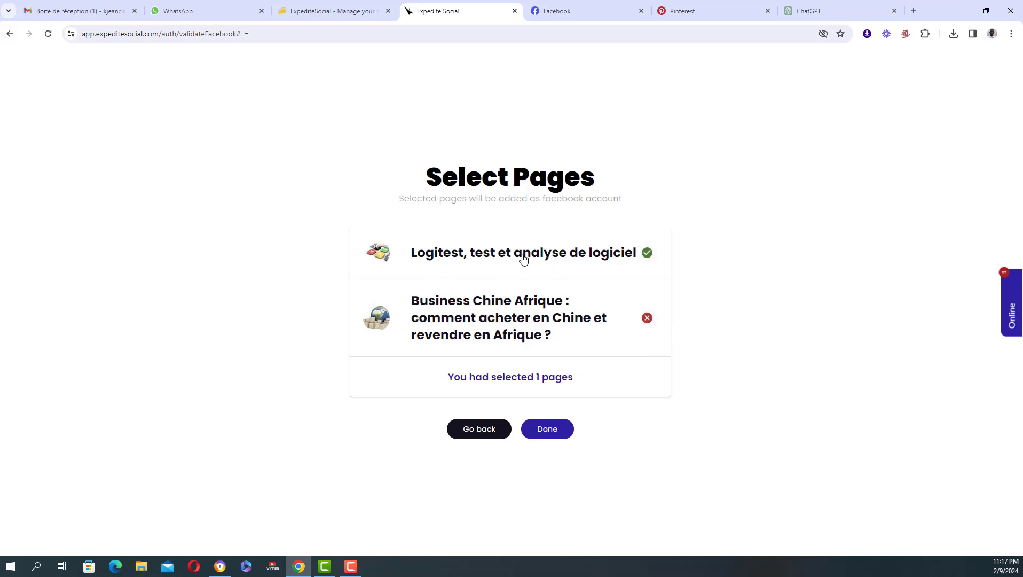
{"action": "left_click", "coordinate": [647, 325]}
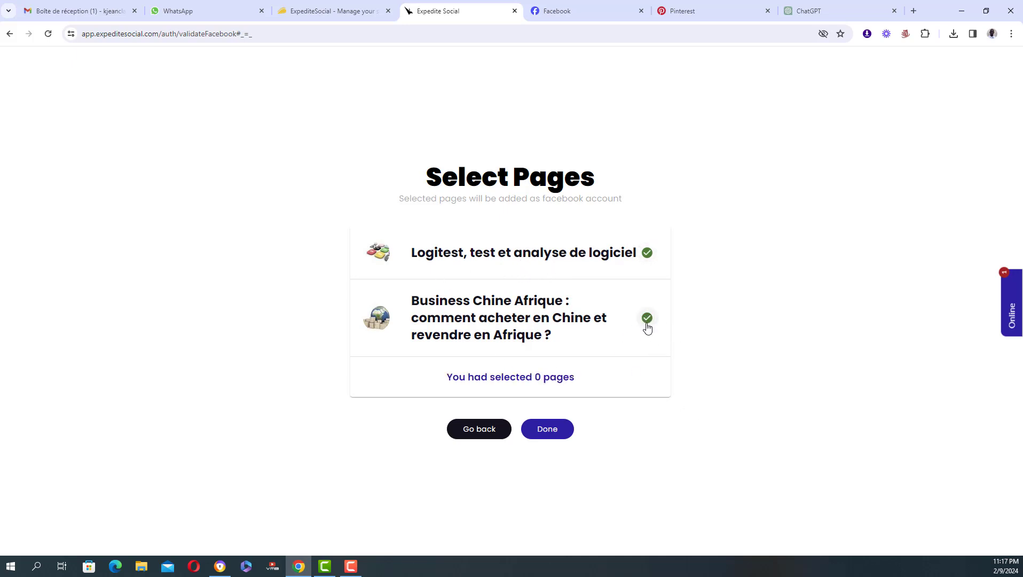
{"action": "left_click", "coordinate": [648, 320]}
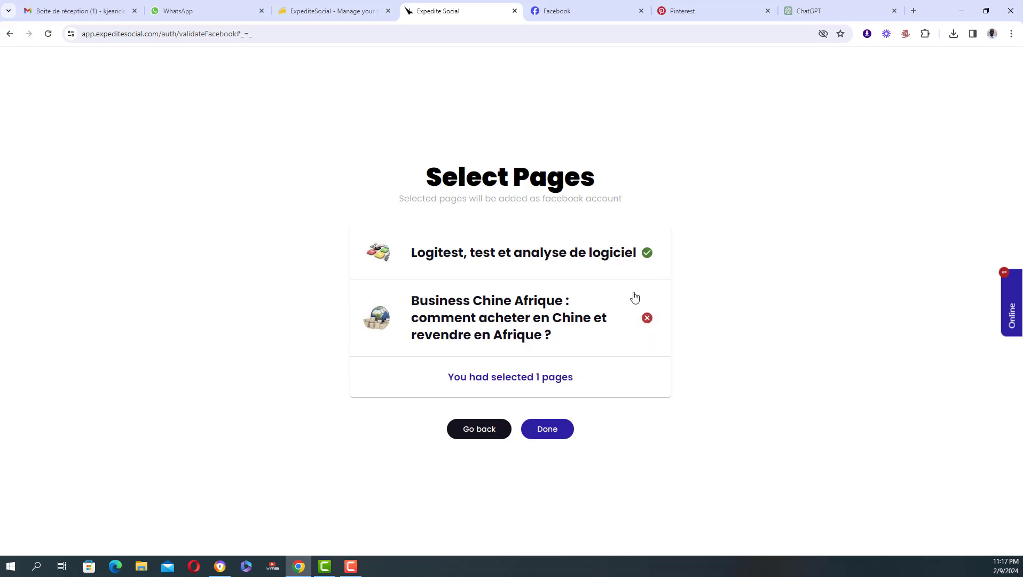
{"action": "left_click", "coordinate": [647, 255]}
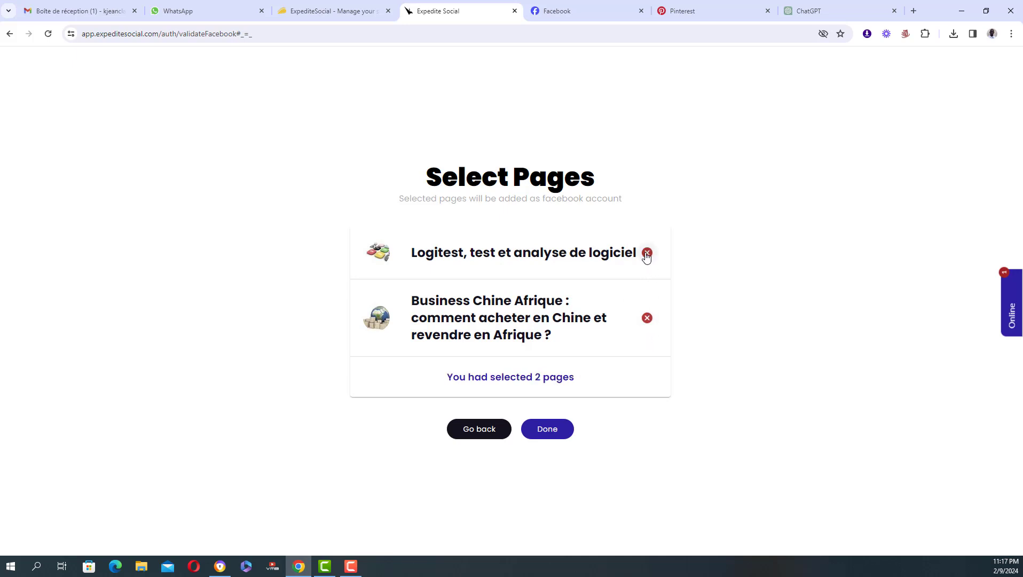
{"action": "left_click", "coordinate": [647, 318]}
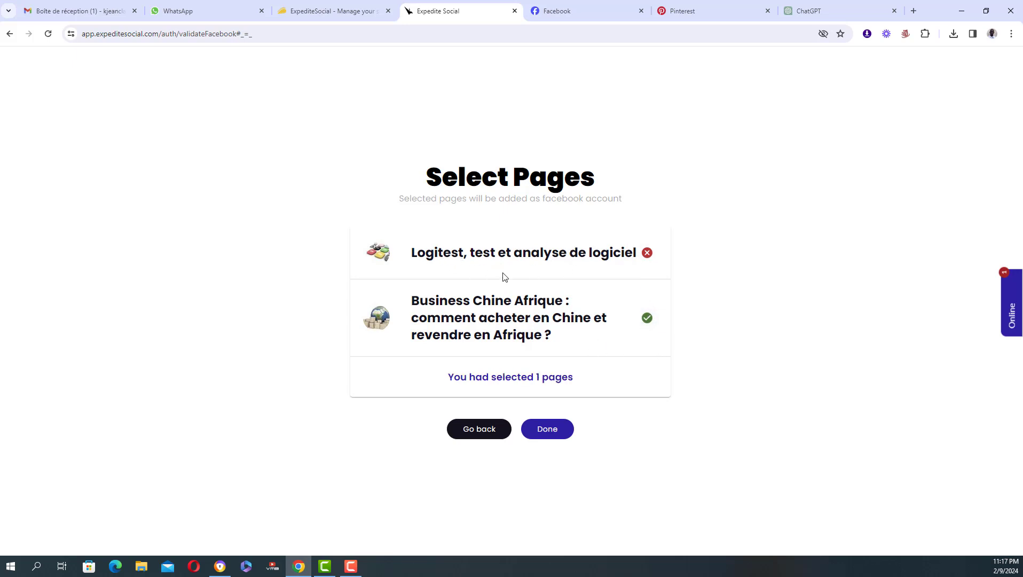
{"action": "left_click", "coordinate": [648, 254]}
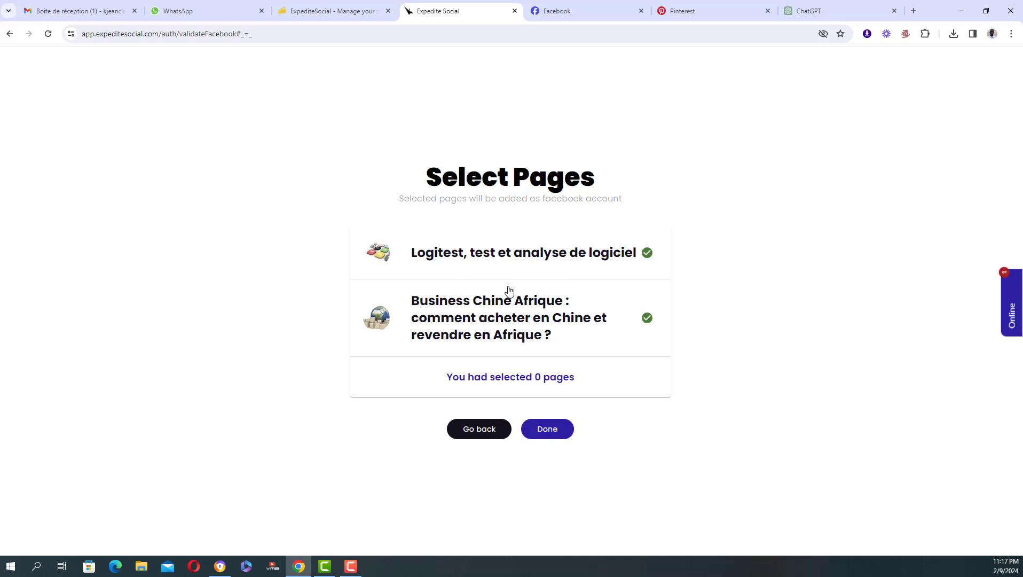
{"action": "left_click", "coordinate": [648, 256]}
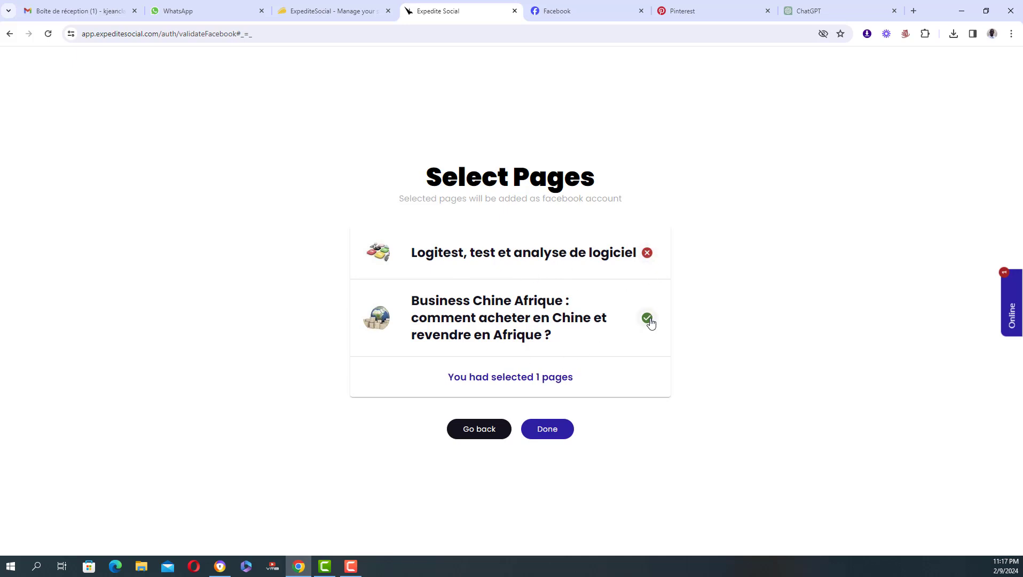
{"action": "left_click", "coordinate": [648, 319]}
Deselect the Logitest page, keeping only the Business Chine Afrique page selected
{"action": "left_click_drag", "start_coordinate": [457, 380], "coordinate": [576, 398]}
{"action": "left_click", "coordinate": [642, 261]}
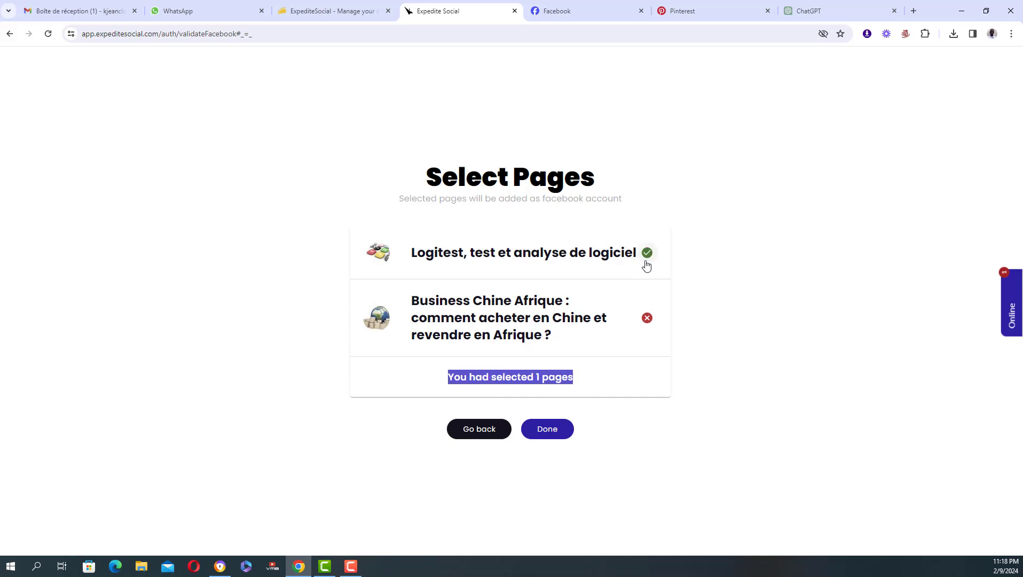
Try deselecting the Business Chine Afrique page, leaving no Facebook page selected, and check the selection count
{"action": "left_click", "coordinate": [646, 318]}
{"action": "left_click", "coordinate": [580, 381]}
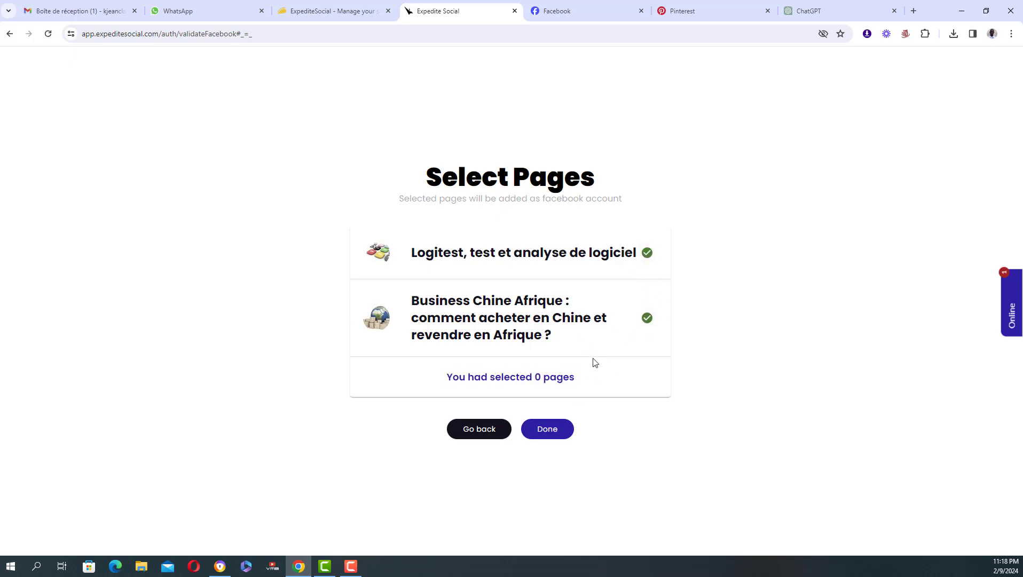
{"action": "left_click_drag", "start_coordinate": [582, 378], "coordinate": [448, 388]}
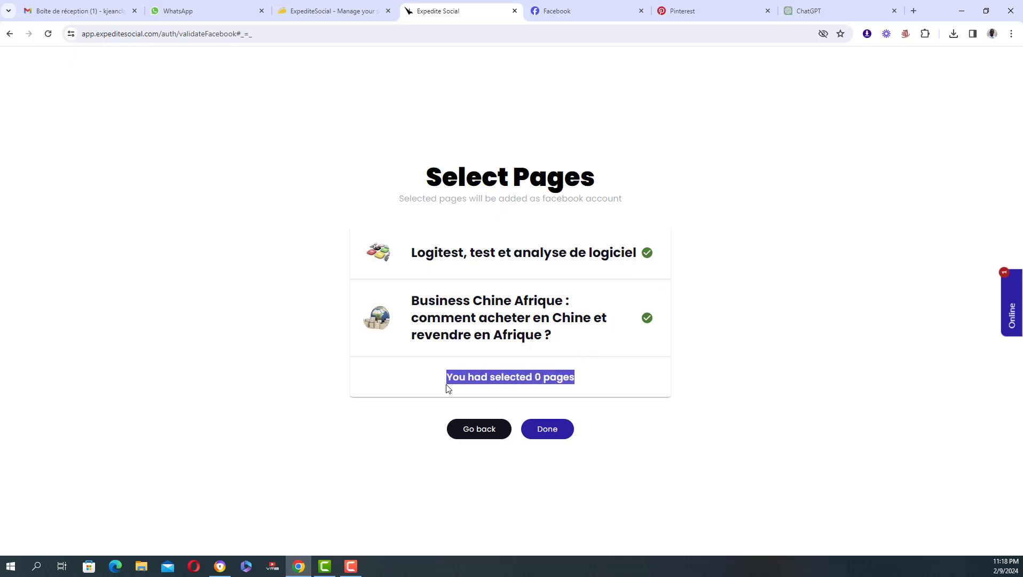
{"action": "left_click", "coordinate": [532, 388]}
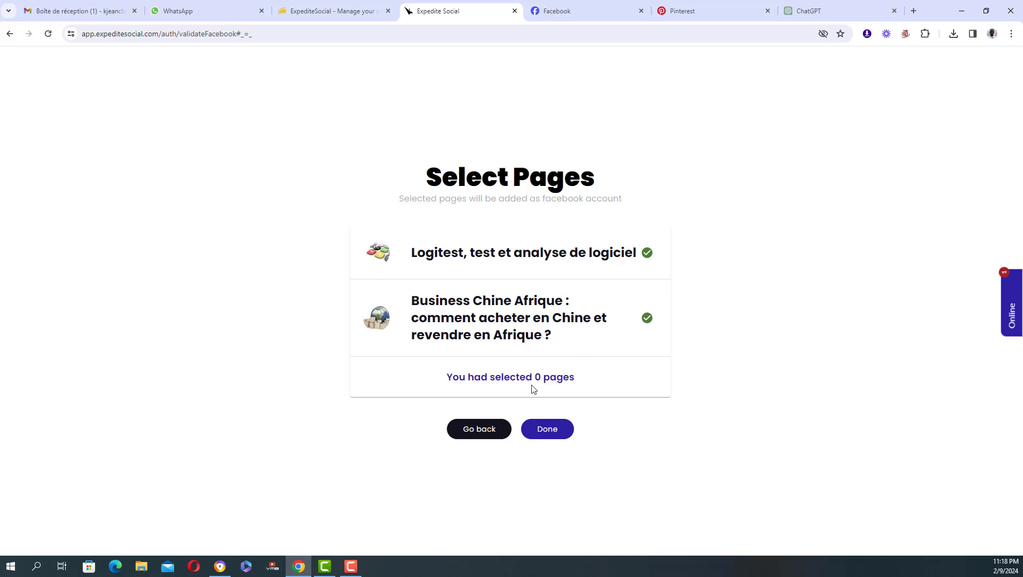
Select both the Logitest and Business Chine Afrique pages and add them as Facebook accounts
{"action": "left_click", "coordinate": [651, 256]}
{"action": "left_click", "coordinate": [648, 320]}
{"action": "left_click", "coordinate": [558, 437]}
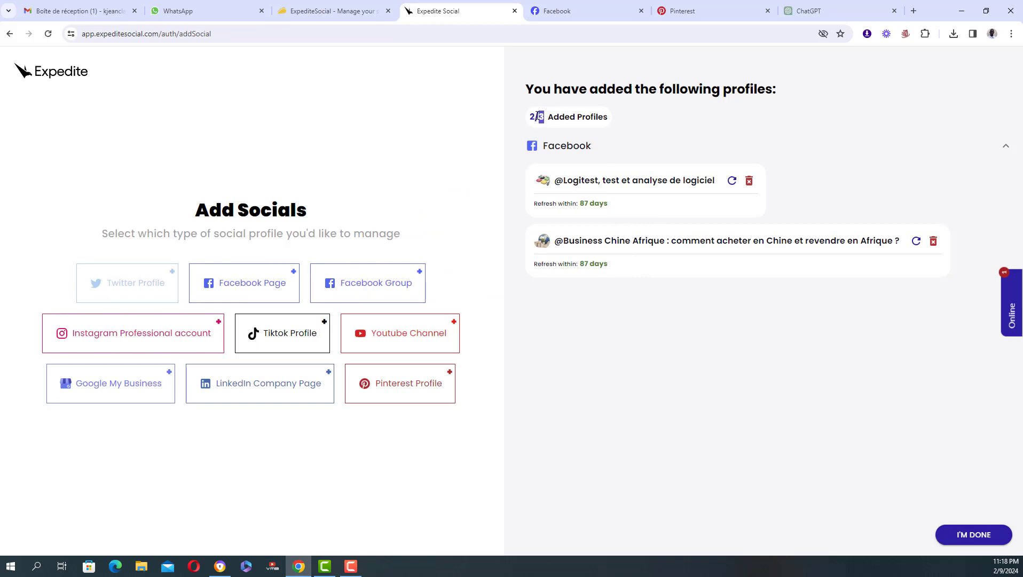
{"action": "left_click", "coordinate": [599, 121]}
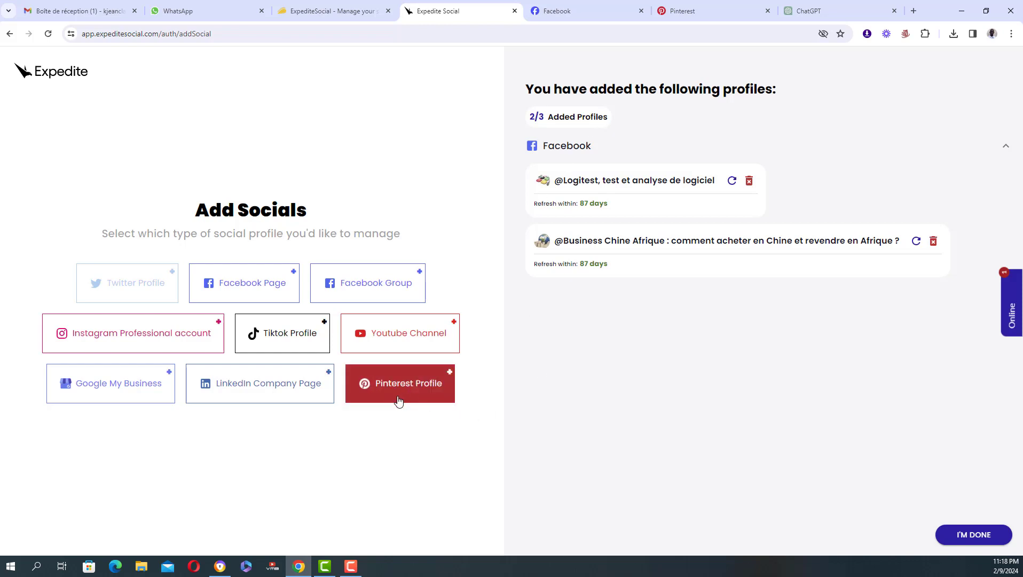
Connect the signed-in Pinterest account by granting Expedite Social access, and finish adding social profiles
{"action": "left_click", "coordinate": [706, 8]}
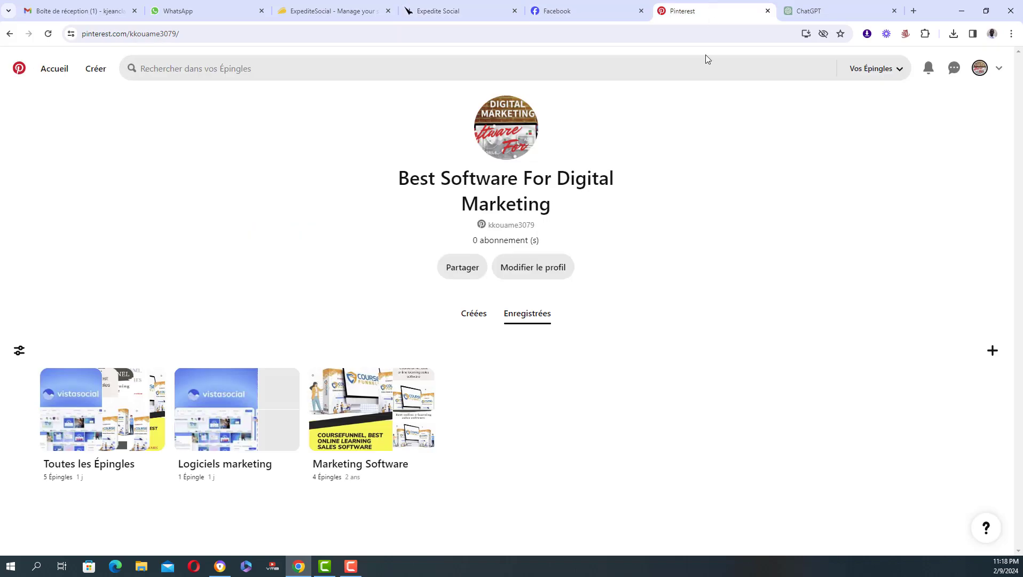
{"action": "left_click", "coordinate": [437, 8]}
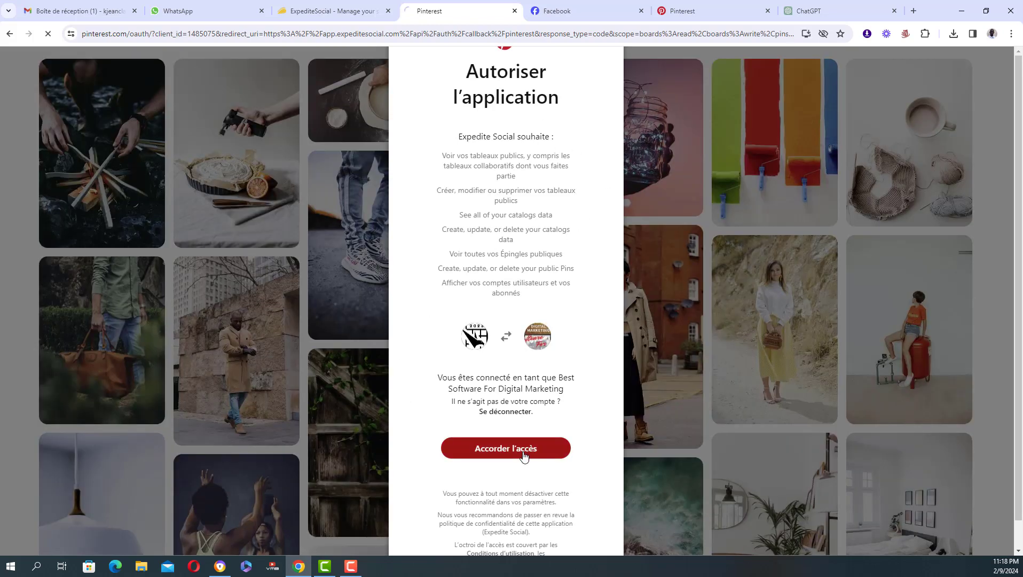
{"action": "left_click", "coordinate": [506, 448]}
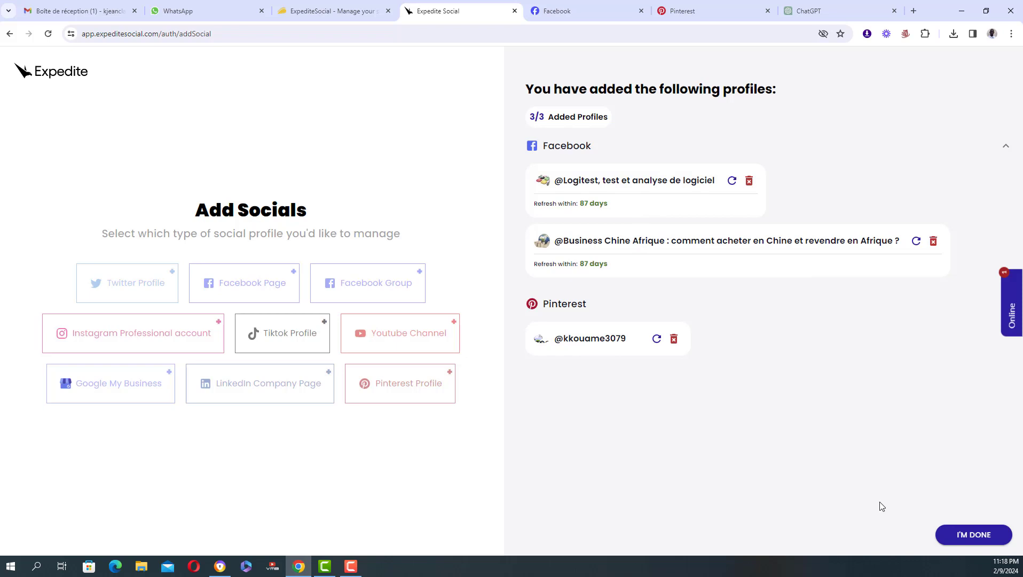
{"action": "left_click", "coordinate": [973, 536]}
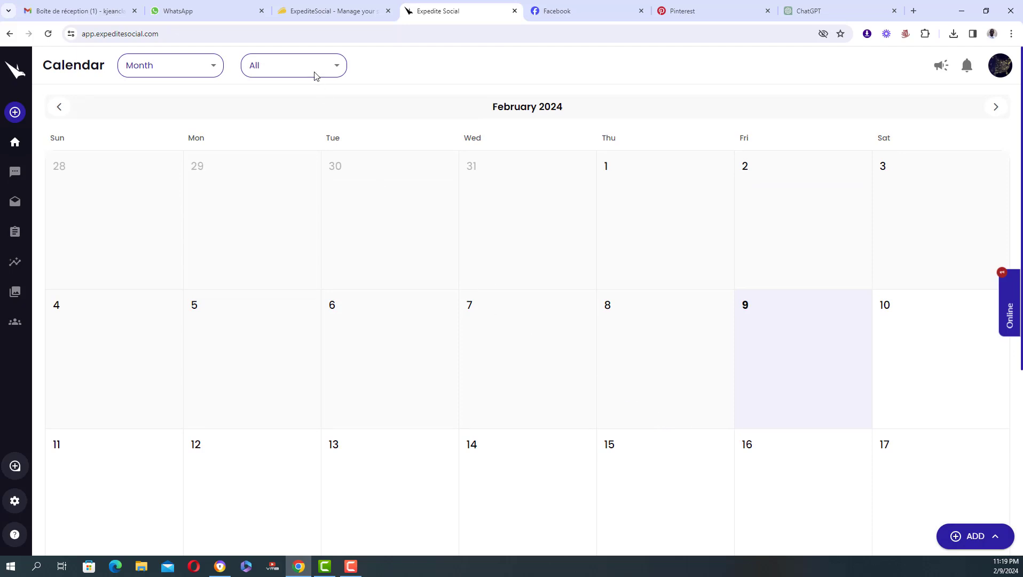
Review the connected accounts in the calendar's account filter and check the license tiers on AppSumo
{"action": "left_click", "coordinate": [334, 75]}
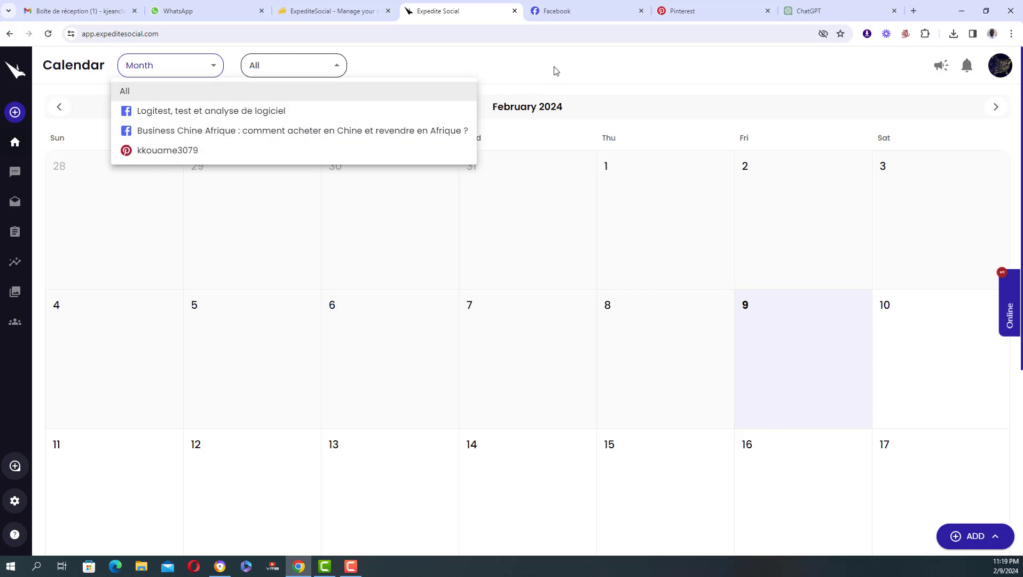
{"action": "left_click", "coordinate": [510, 72]}
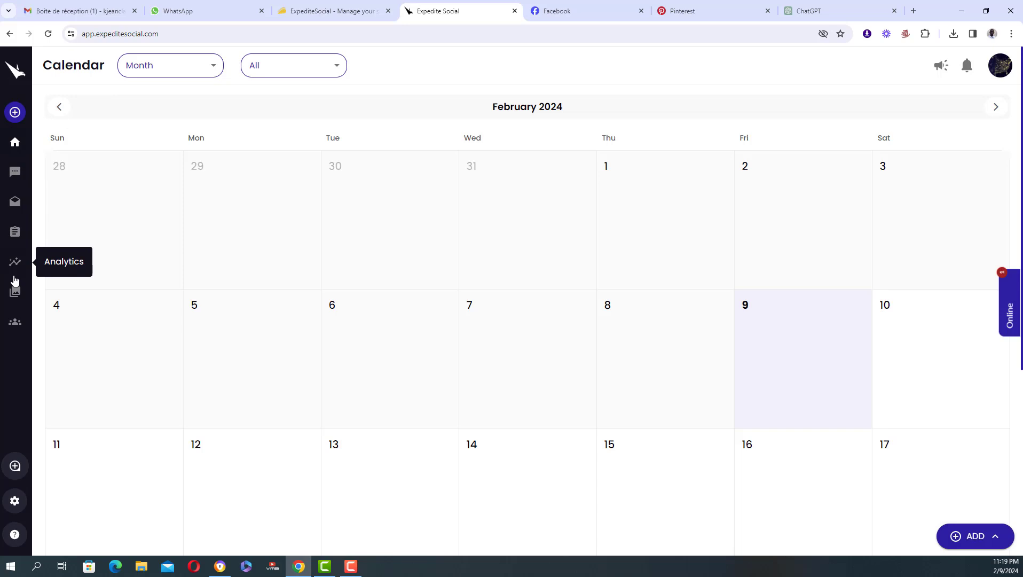
{"action": "left_click", "coordinate": [324, 10]}
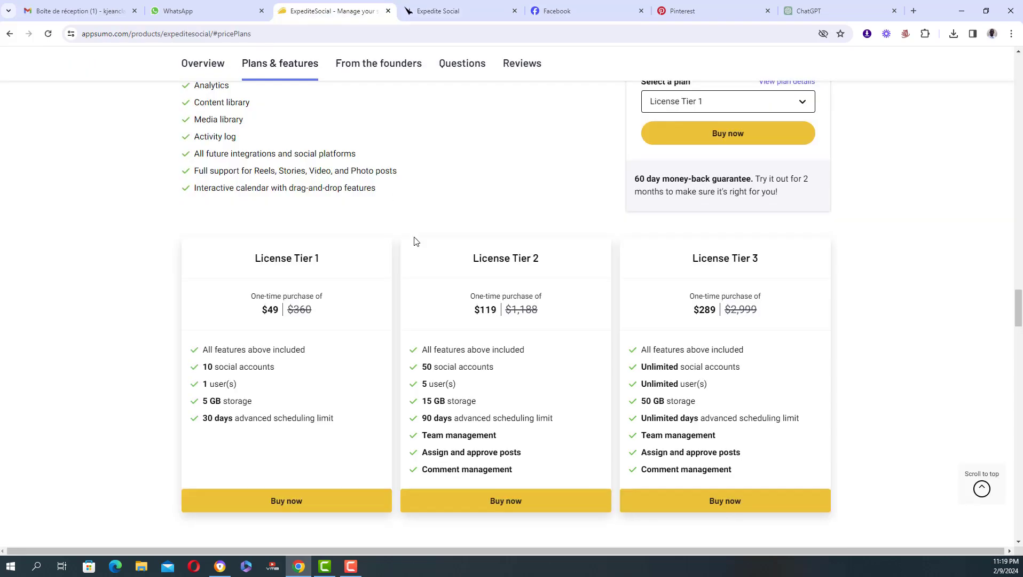
{"action": "left_click", "coordinate": [452, 11]}
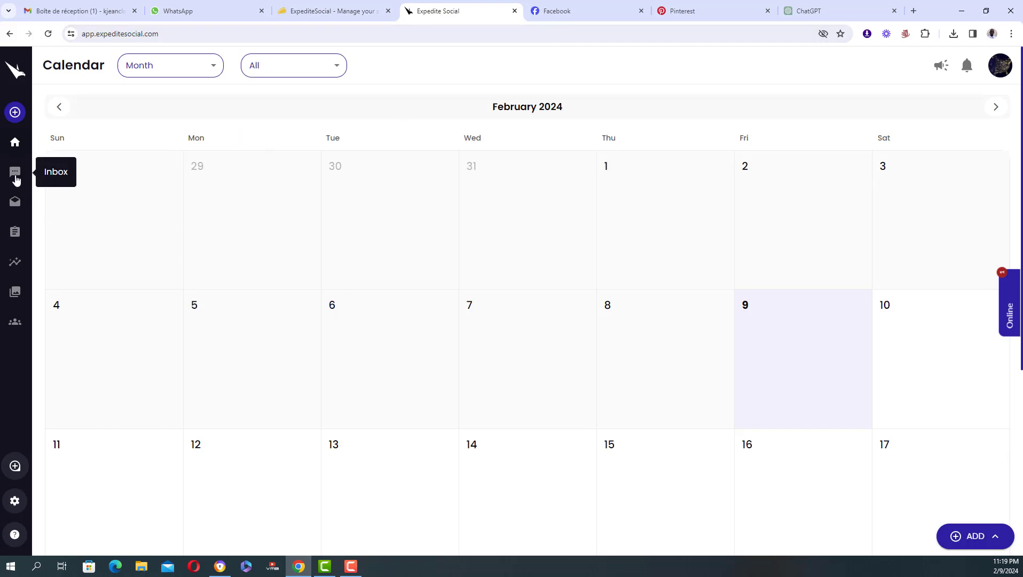
Try opening the Inbox and check the Facebook home page, ending back in Expedite Social
{"action": "left_click", "coordinate": [15, 178]}
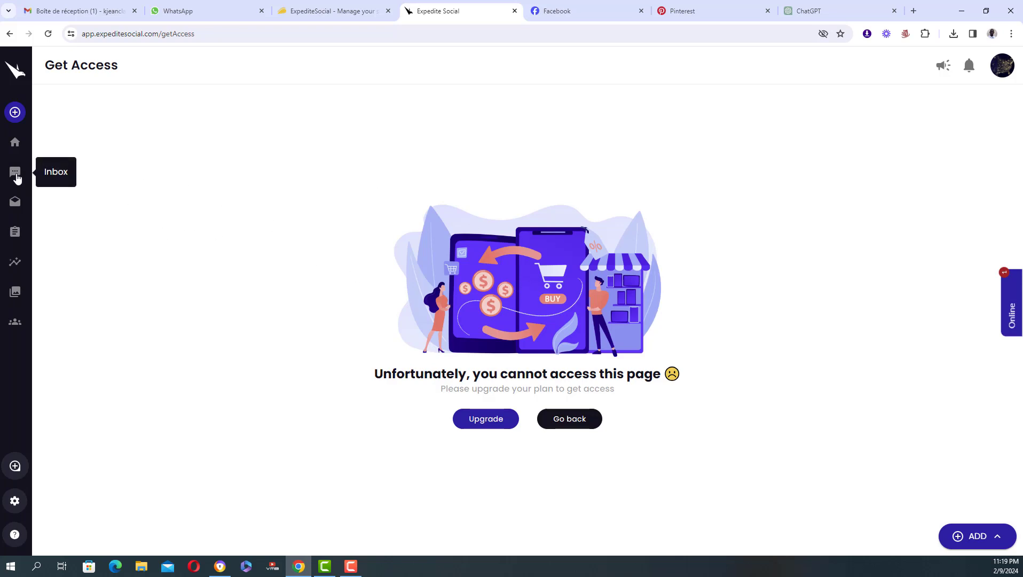
{"action": "left_click", "coordinate": [560, 10]}
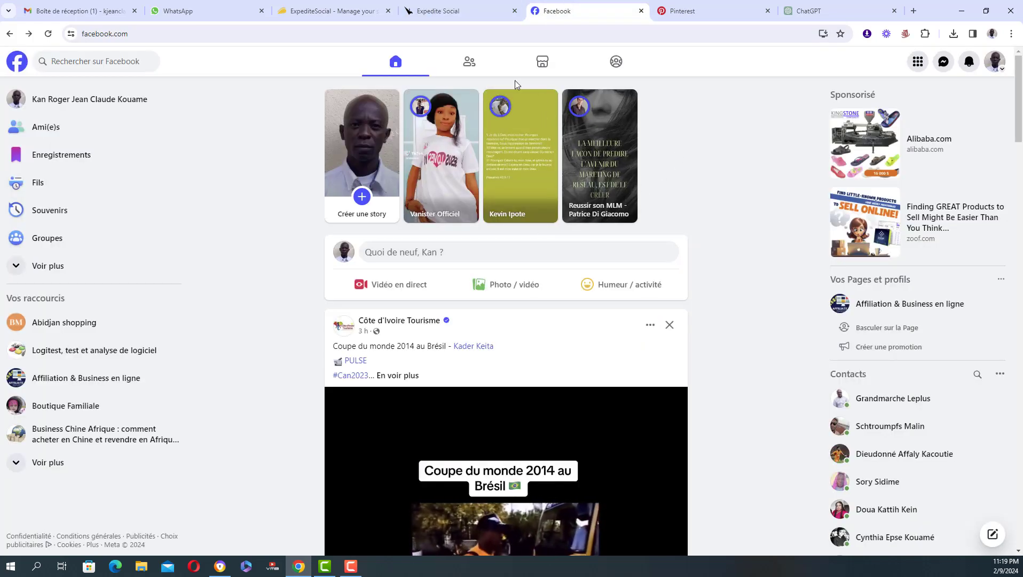
{"action": "left_click", "coordinate": [456, 7]}
{"action": "left_click", "coordinate": [576, 7]}
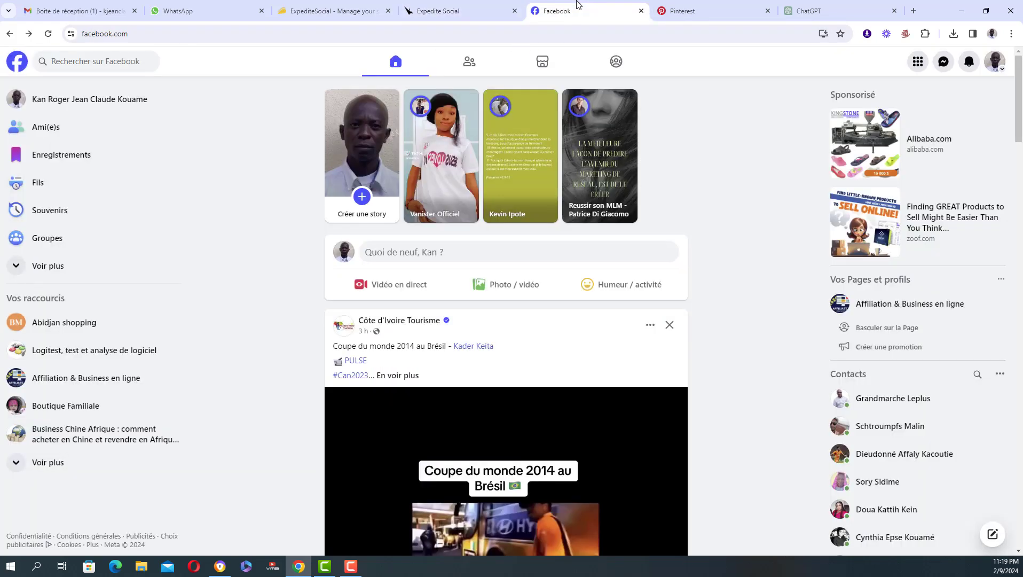
{"action": "left_click", "coordinate": [457, 6]}
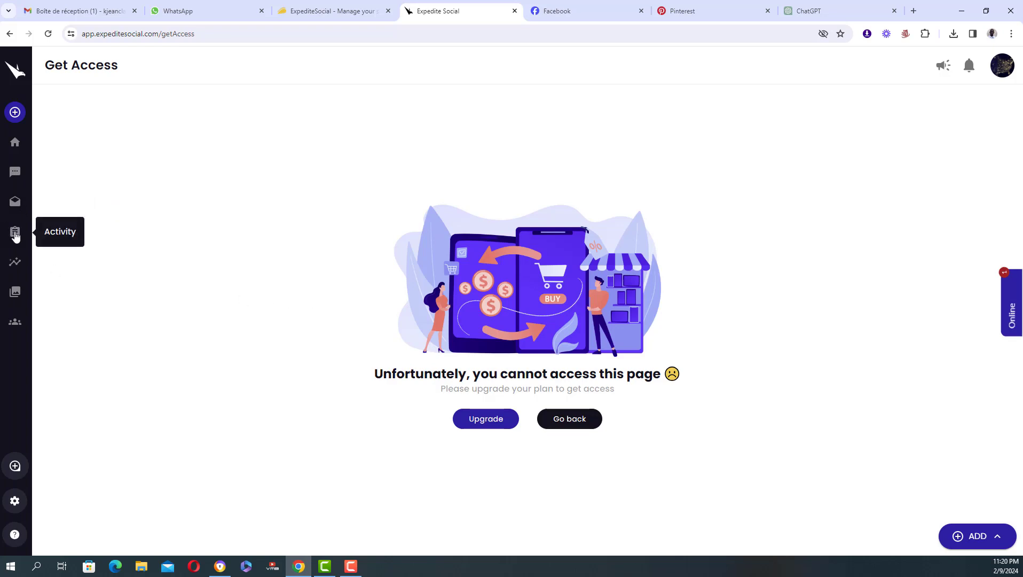
Try opening Analytics, and compare My Library's storage with the storage offered by License Tier 1 on AppSumo
{"action": "left_click", "coordinate": [22, 269]}
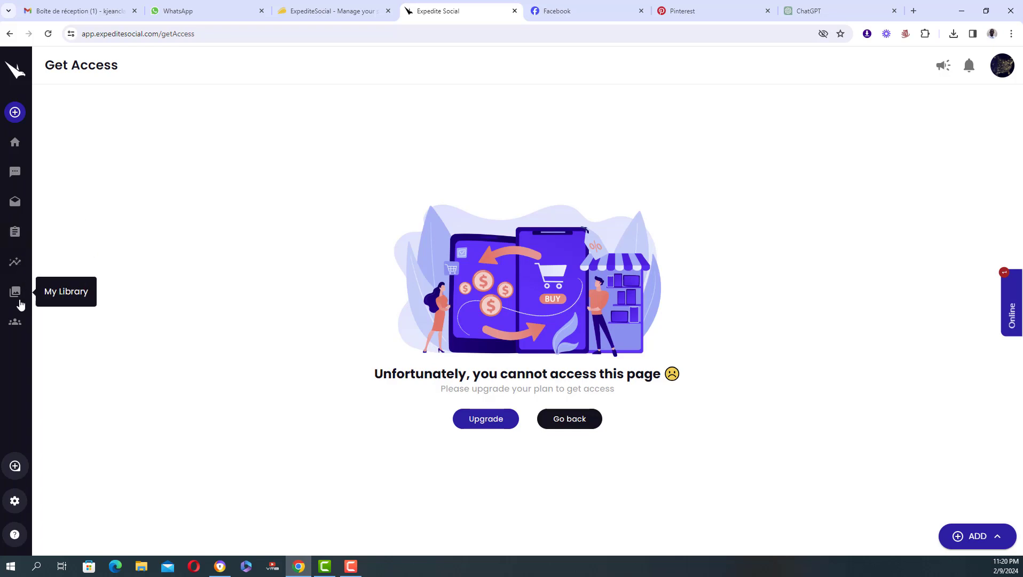
{"action": "left_click", "coordinate": [15, 293]}
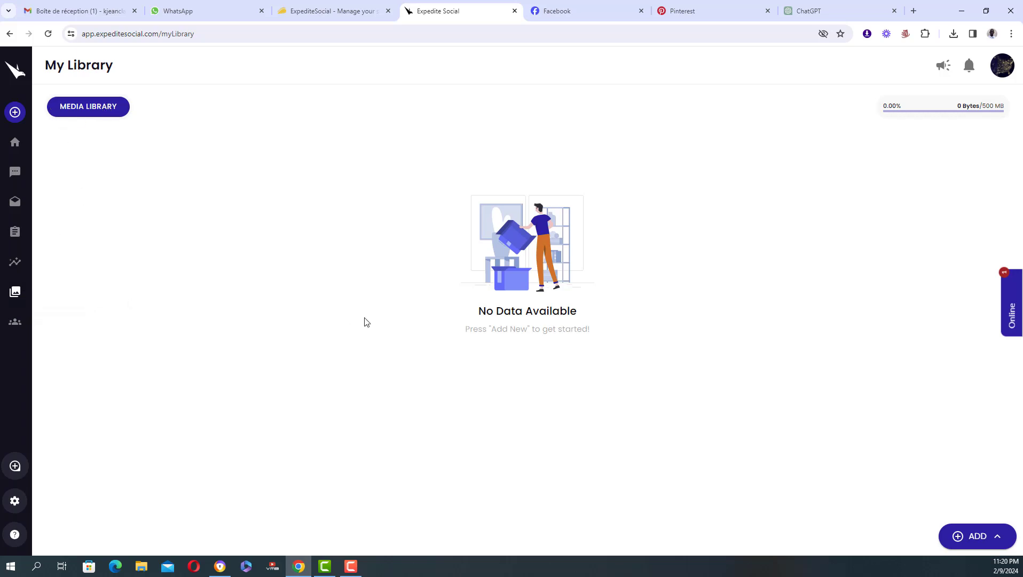
{"action": "left_click", "coordinate": [342, 10]}
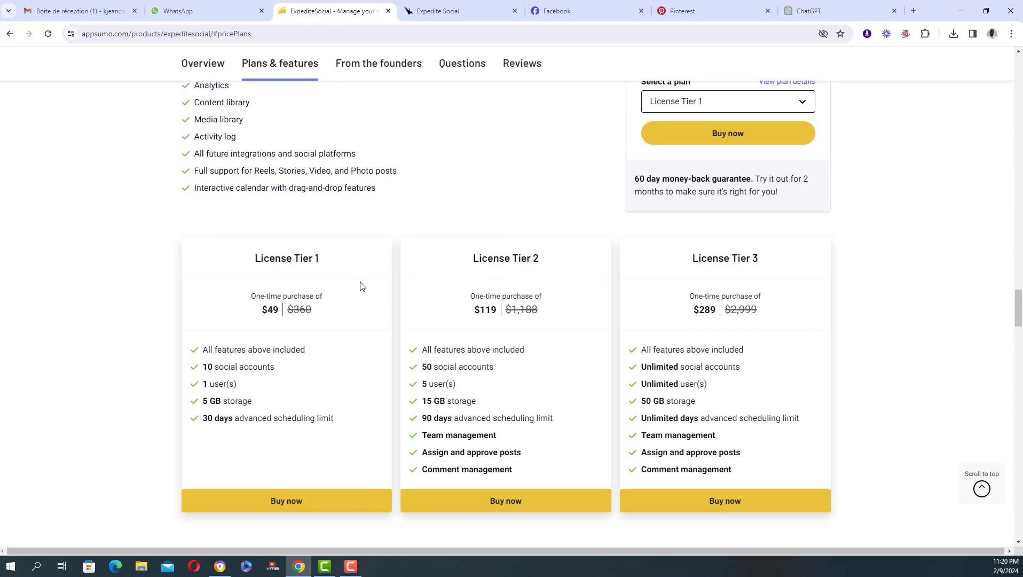
{"action": "left_click_drag", "start_coordinate": [254, 401], "coordinate": [202, 405]}
{"action": "left_click", "coordinate": [236, 405]}
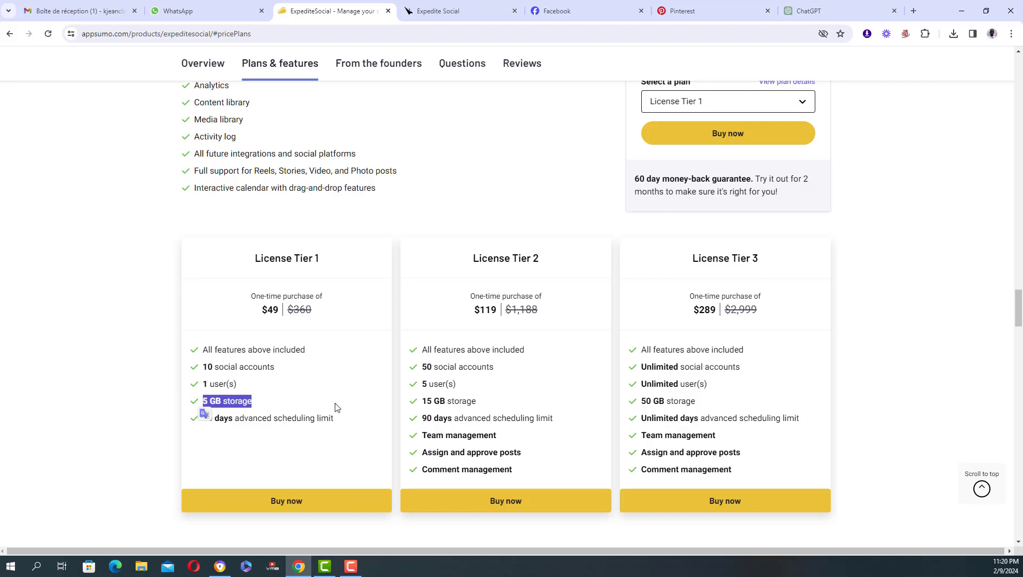
{"action": "left_click", "coordinate": [296, 407]}
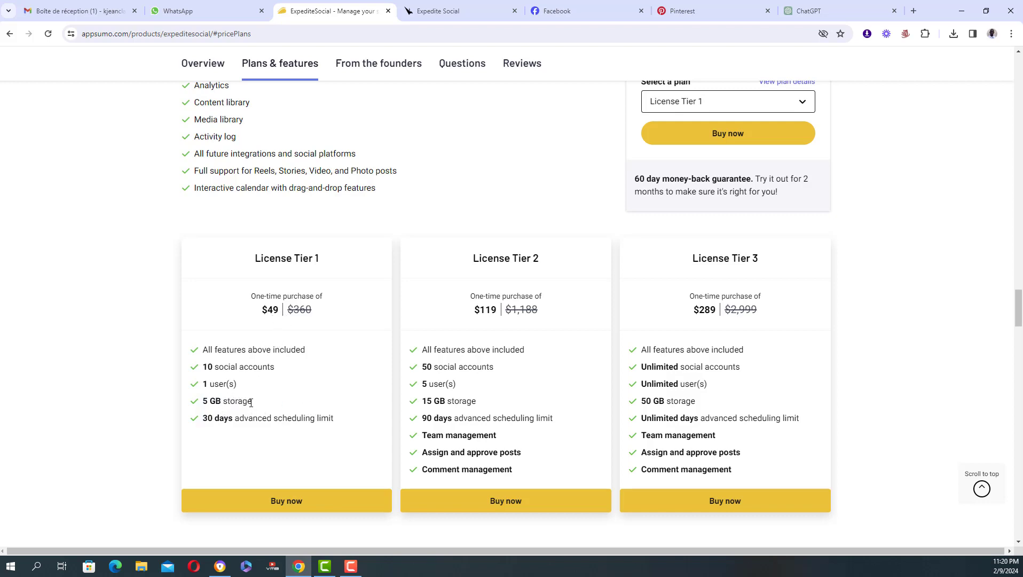
{"action": "left_click_drag", "start_coordinate": [251, 404], "coordinate": [203, 405]}
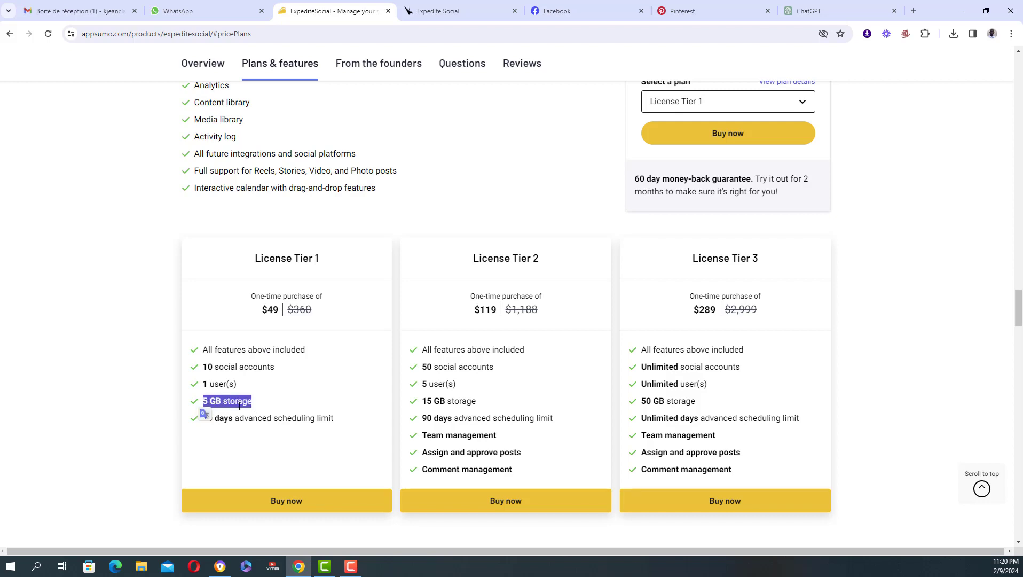
{"action": "left_click", "coordinate": [243, 409]}
{"action": "left_click", "coordinate": [470, 10]}
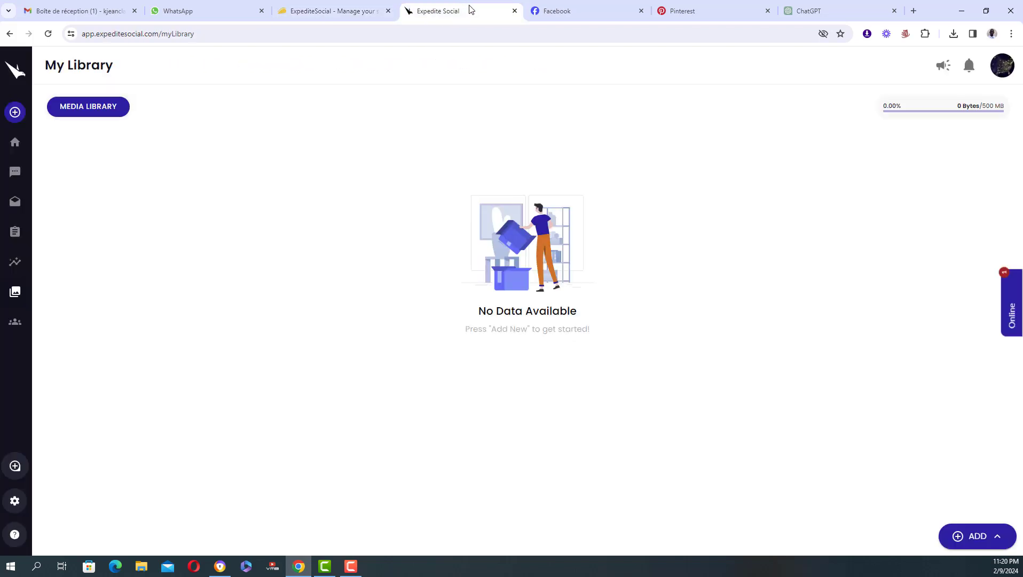
Compare the Team Management feature in Expedite Social with the features of the AppSumo license tiers
{"action": "left_click", "coordinate": [340, 8]}
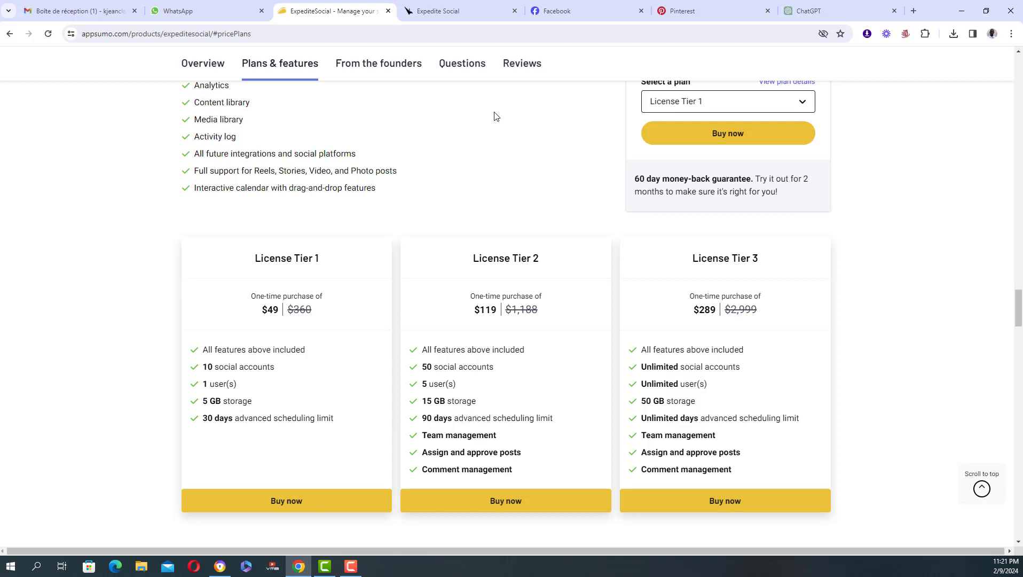
{"action": "left_click", "coordinate": [464, 7]}
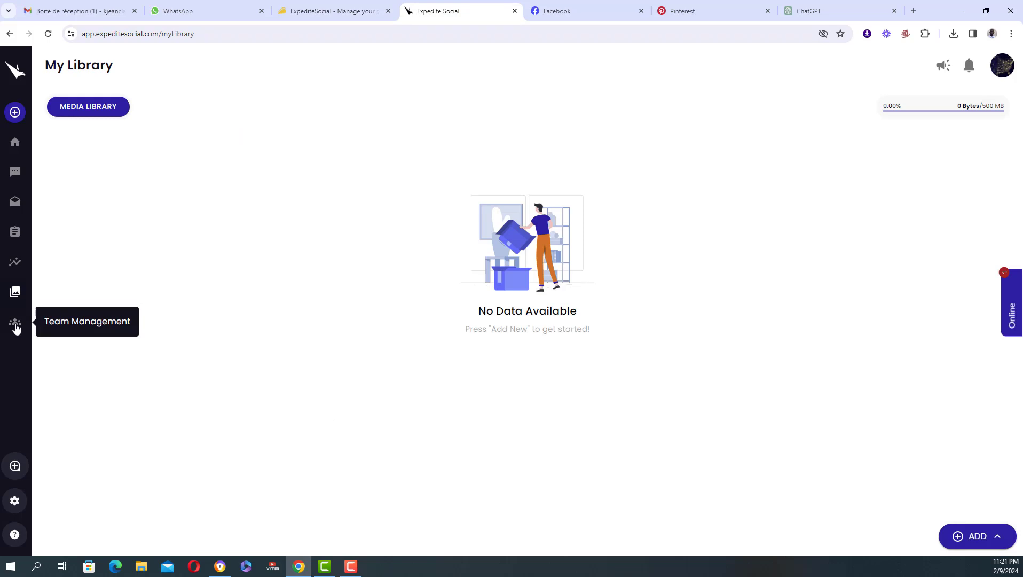
{"action": "left_click", "coordinate": [371, 7]}
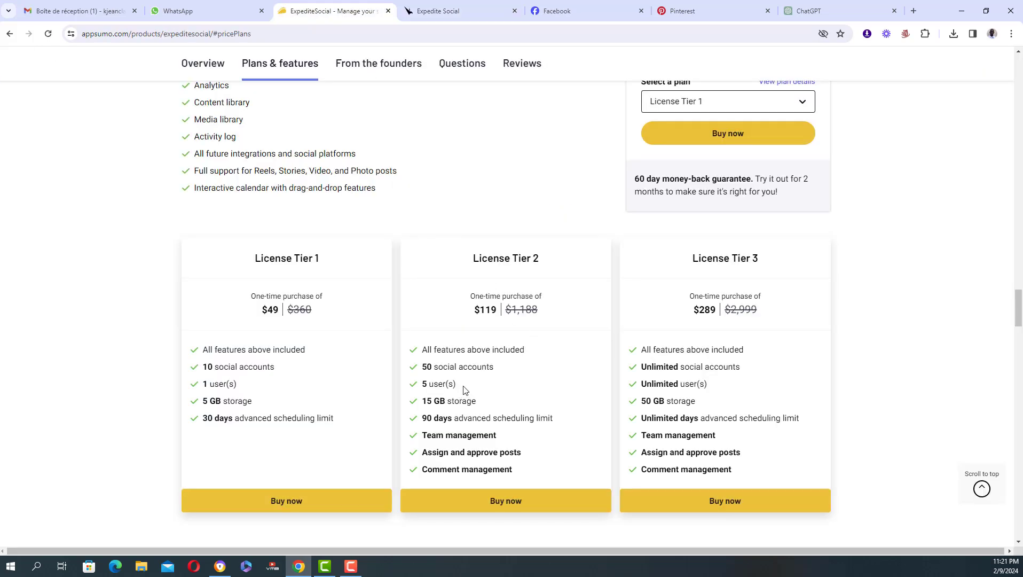
{"action": "left_click", "coordinate": [441, 8]}
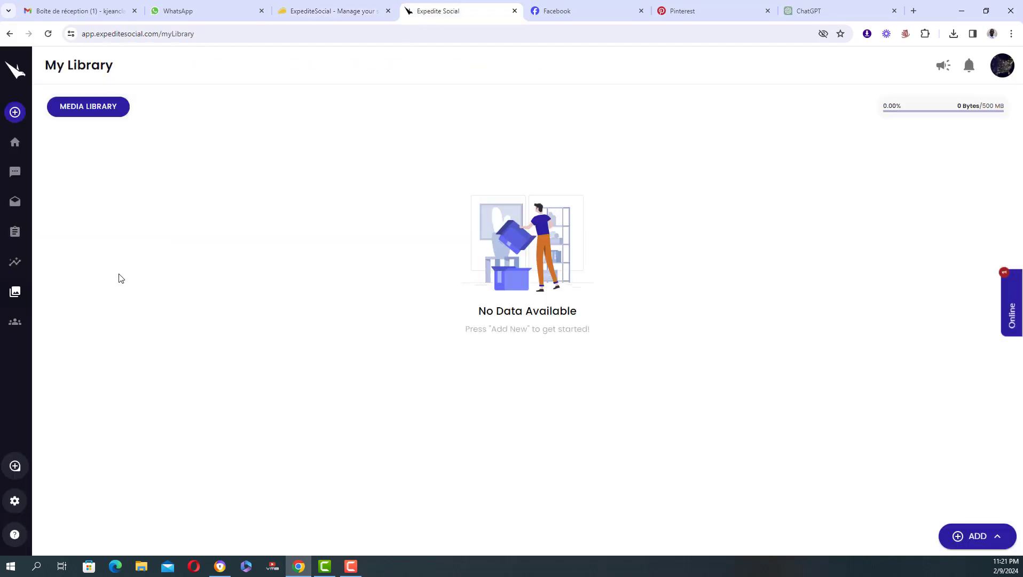
Open the profile settings and review the account details and the email and notification options
{"action": "left_click", "coordinate": [14, 502]}
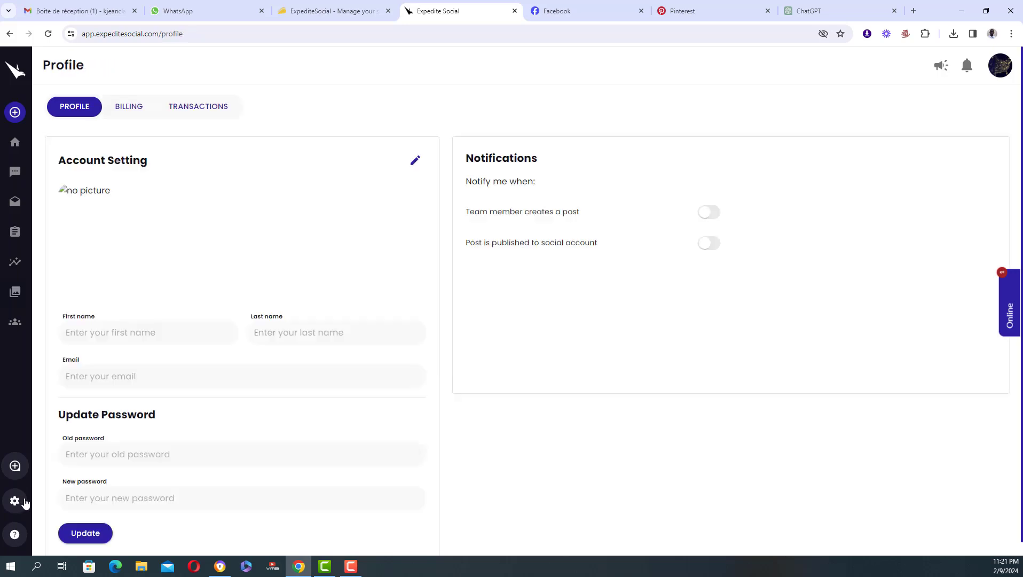
{"action": "scroll", "coordinate": [570, 401], "scroll_direction": "down", "scroll_amount": 1}
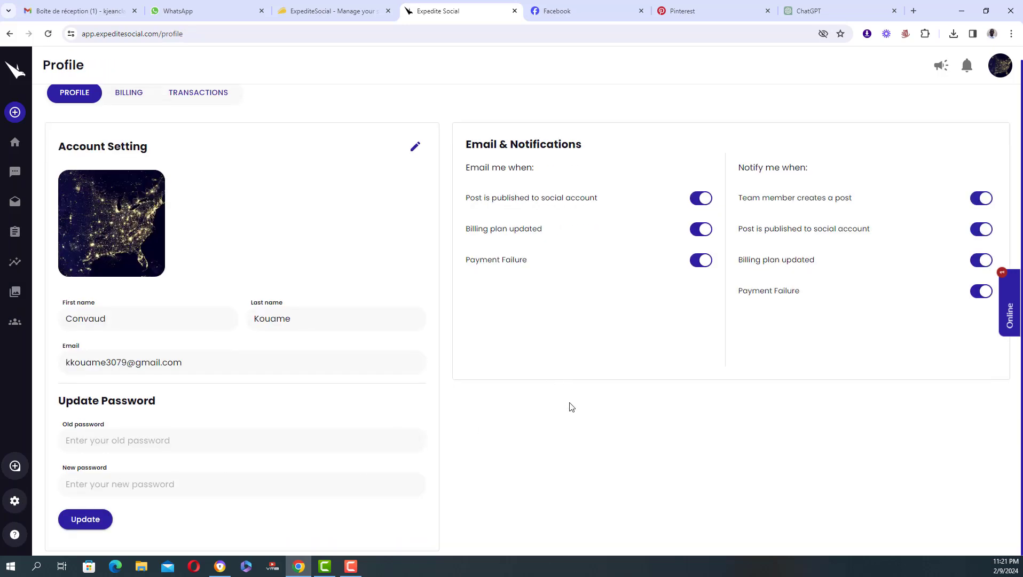
{"action": "scroll", "coordinate": [569, 407], "scroll_direction": "up", "scroll_amount": 1}
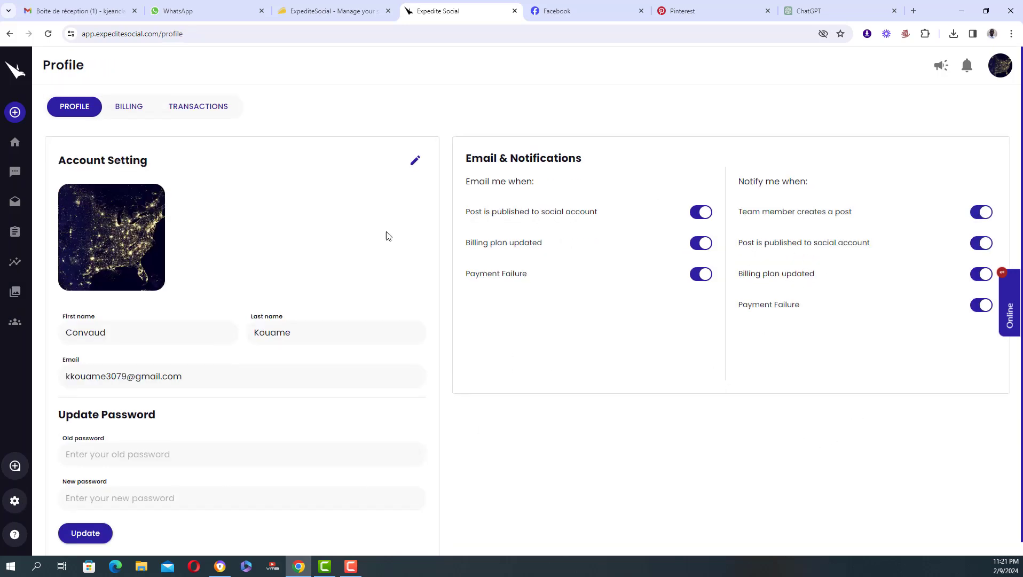
Return to the February 2024 calendar, check its account filter and select February 9
{"action": "left_click", "coordinate": [15, 142]}
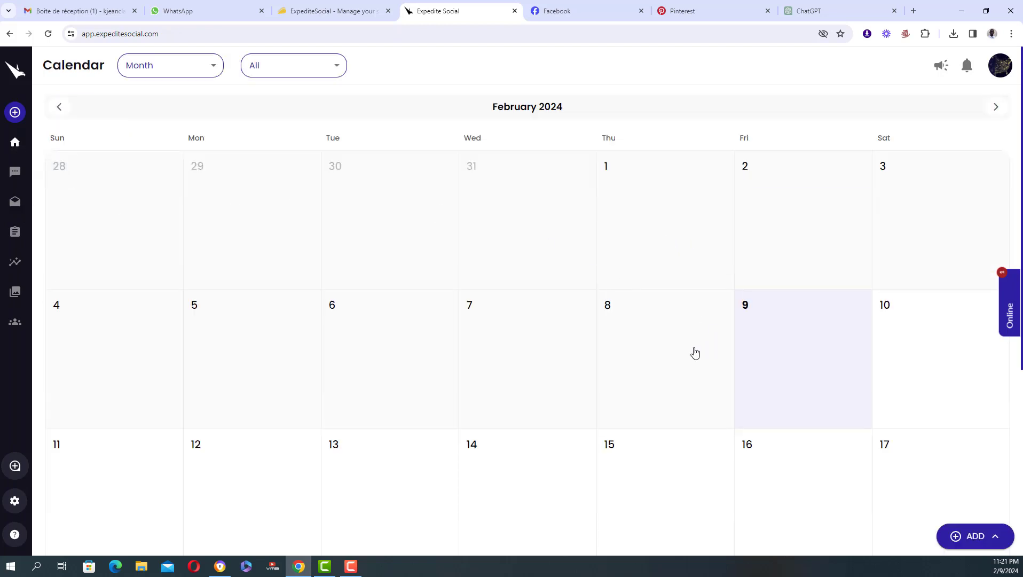
{"action": "scroll", "coordinate": [695, 352], "scroll_direction": "down", "scroll_amount": 1}
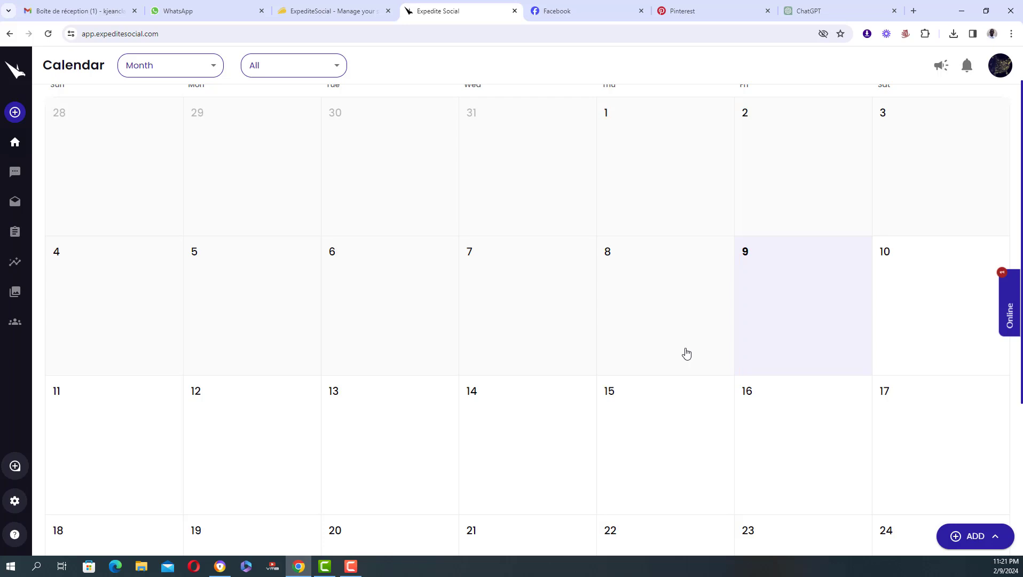
{"action": "scroll", "coordinate": [688, 352], "scroll_direction": "up", "scroll_amount": 1}
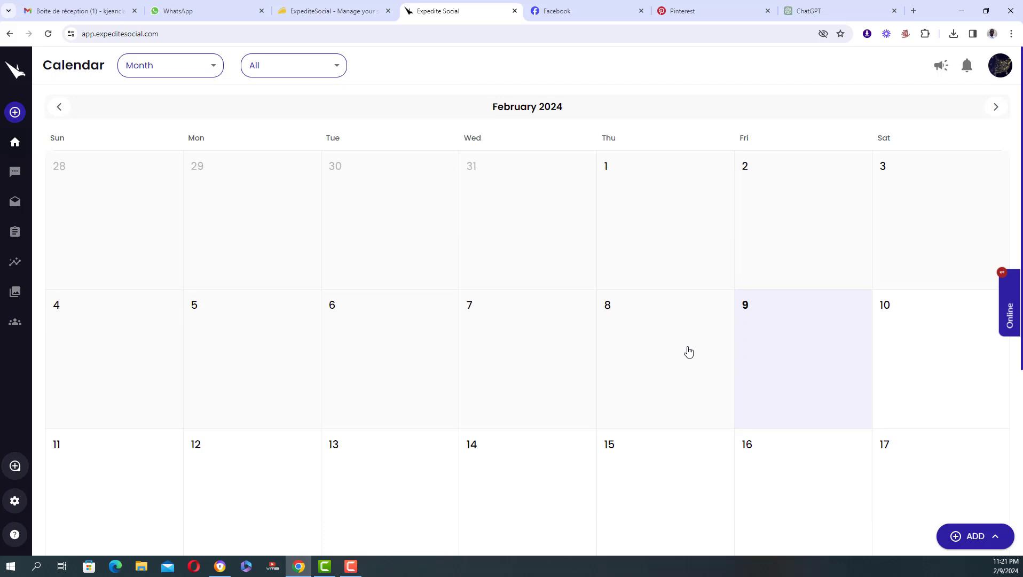
{"action": "left_click", "coordinate": [339, 73]}
{"action": "left_click", "coordinate": [339, 73]}
{"action": "left_click", "coordinate": [788, 358]}
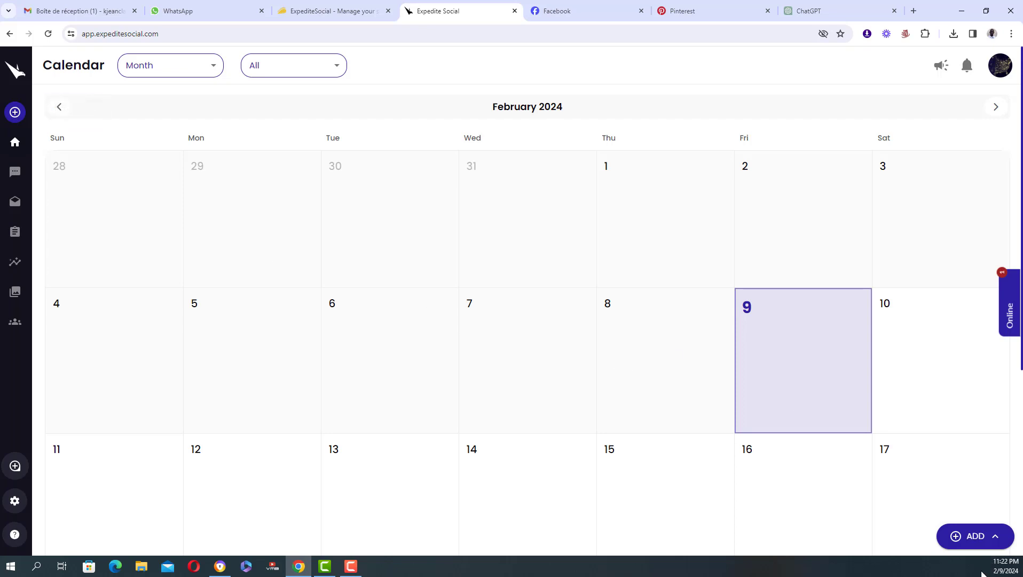
Create a new post from the calendar and target the Facebook page "Logitest, test et analyse de logiciel"
{"action": "left_click", "coordinate": [991, 540]}
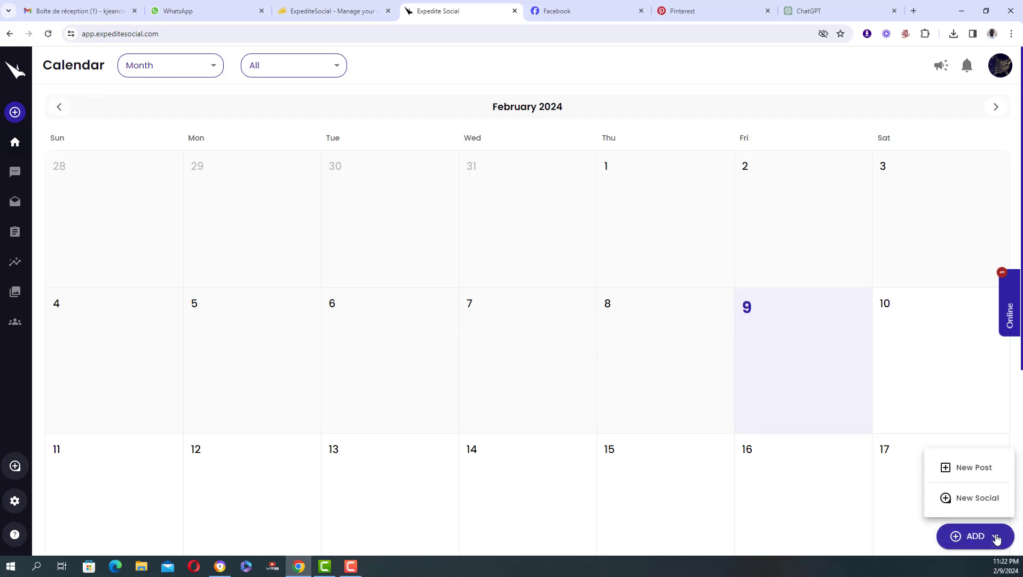
{"action": "left_click", "coordinate": [986, 471]}
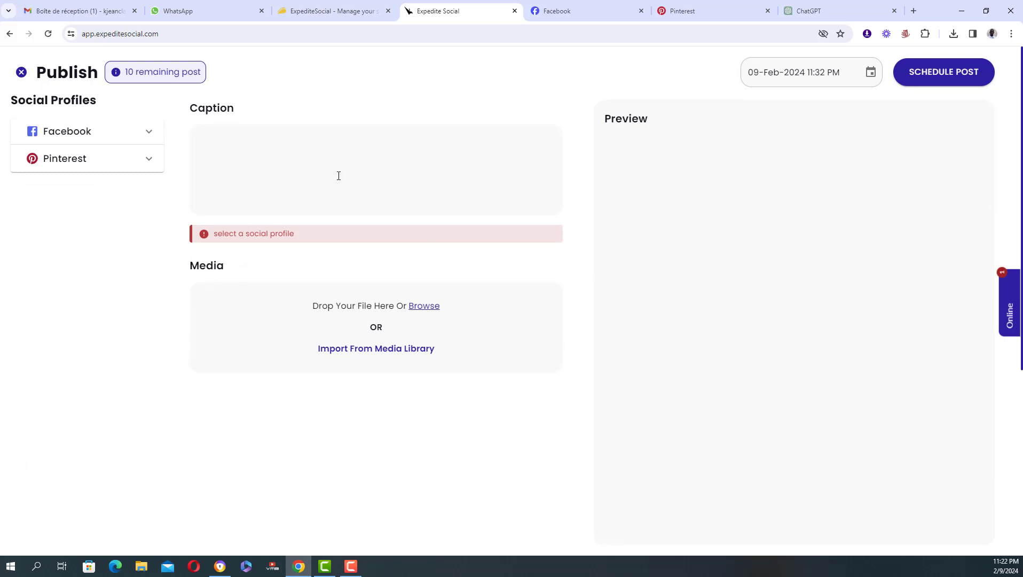
{"action": "left_click", "coordinate": [298, 169]}
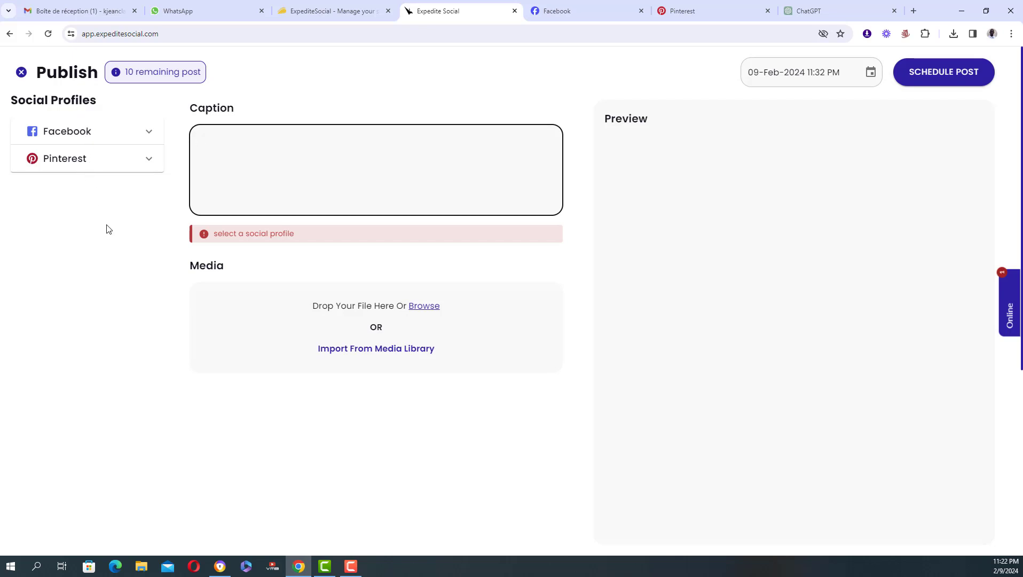
{"action": "left_click", "coordinate": [147, 132]}
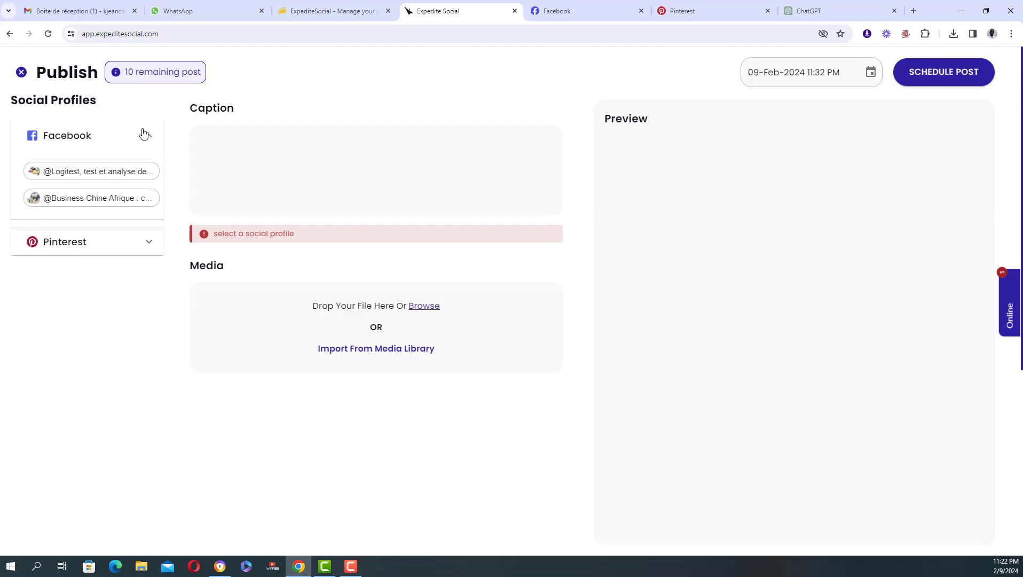
{"action": "left_click", "coordinate": [68, 171]}
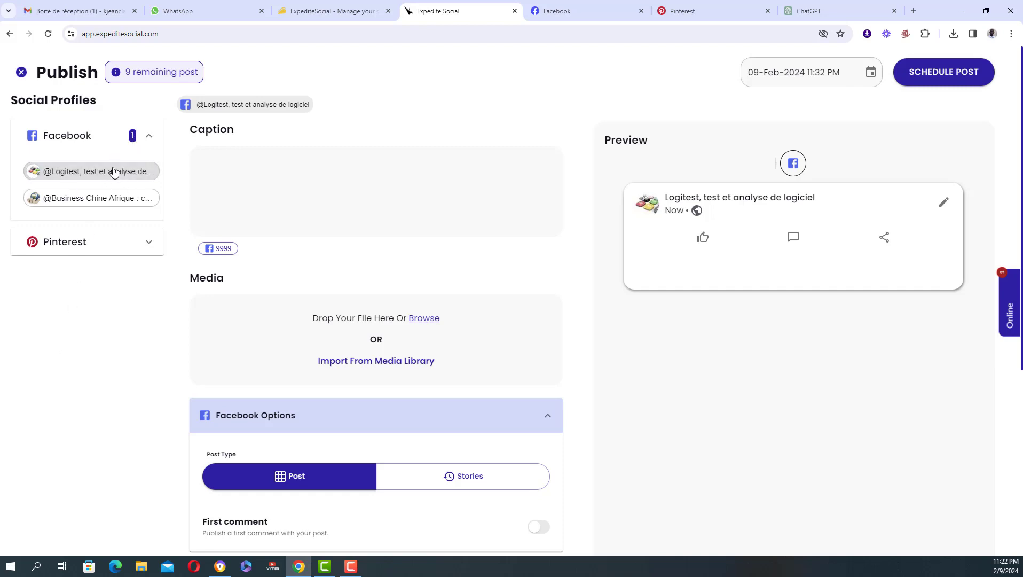
Try adding the Business Chine Afrique page and the Pinterest profile as post targets, and deselect both
{"action": "left_click", "coordinate": [83, 199]}
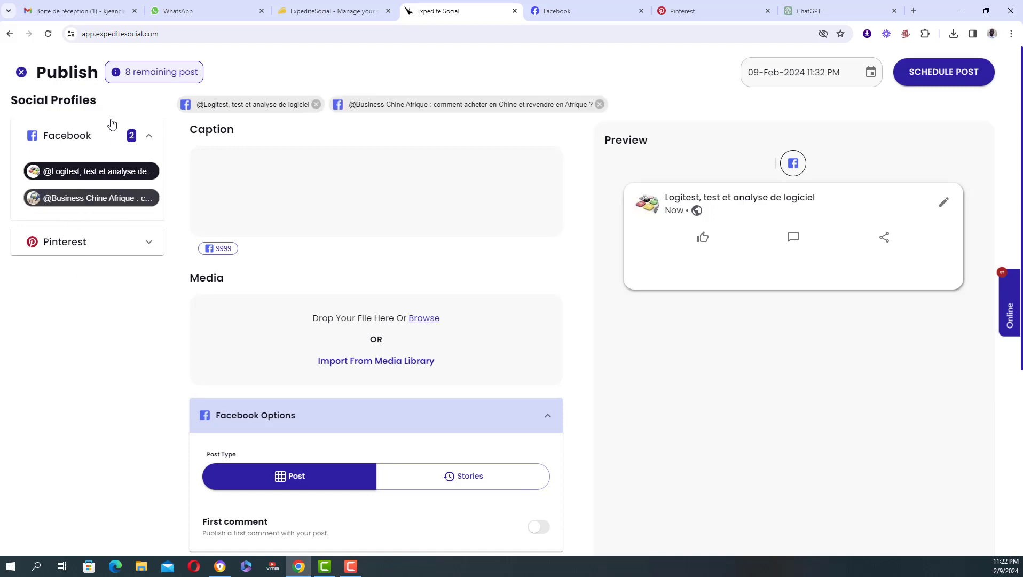
{"action": "left_click", "coordinate": [147, 243]}
{"action": "left_click", "coordinate": [63, 207]}
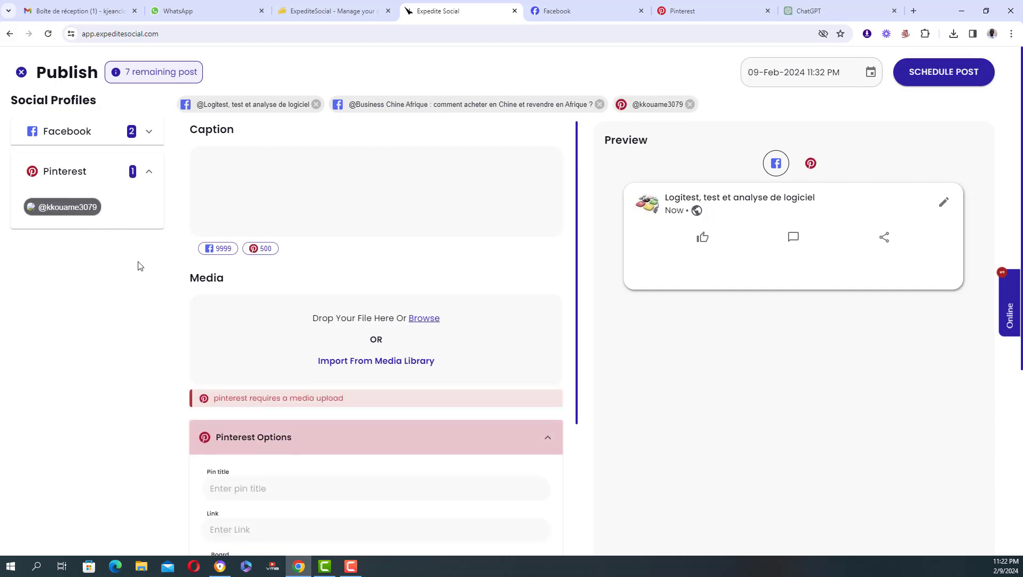
{"action": "left_click", "coordinate": [70, 209]}
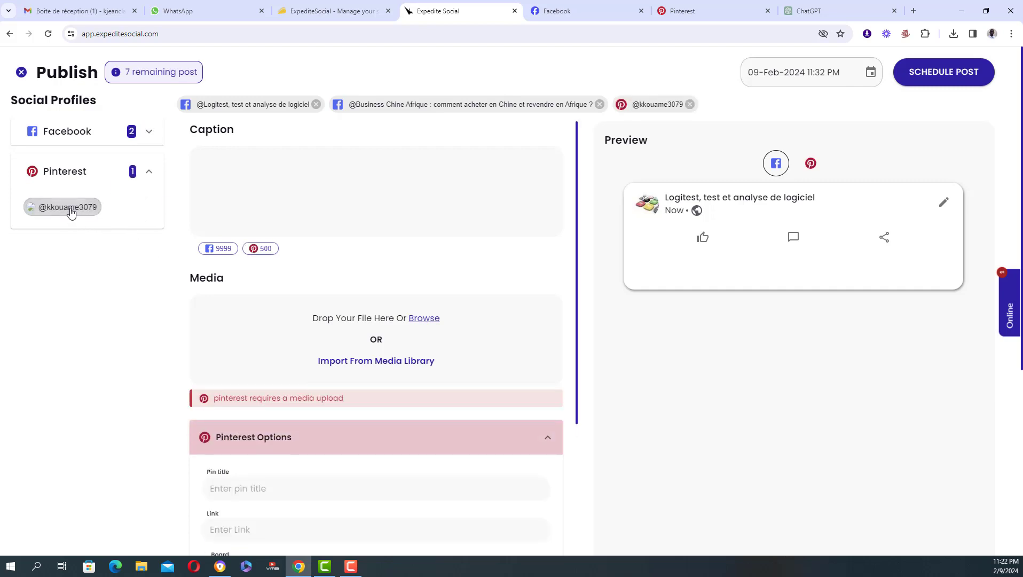
{"action": "left_click", "coordinate": [148, 177]}
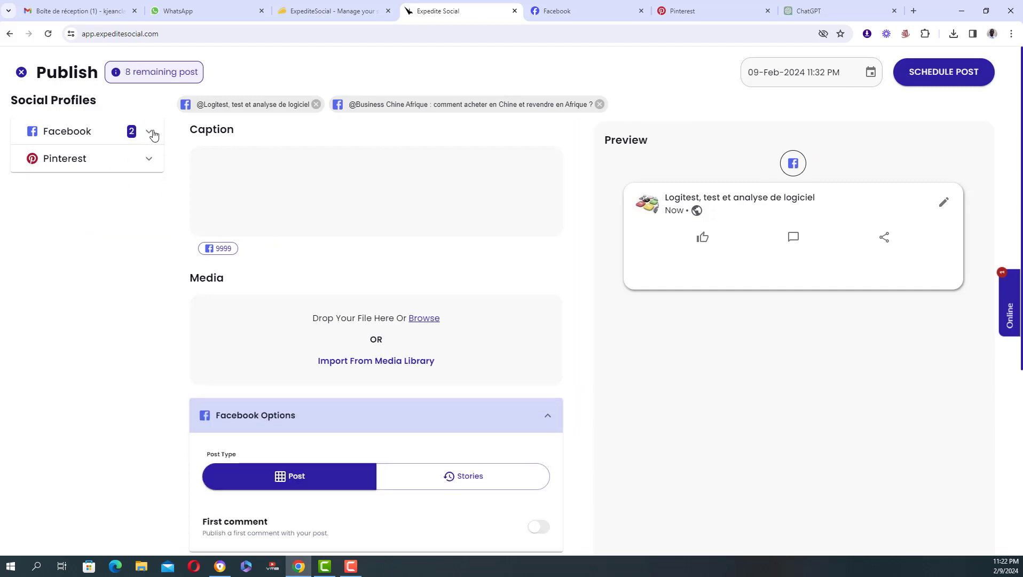
{"action": "left_click", "coordinate": [149, 131]}
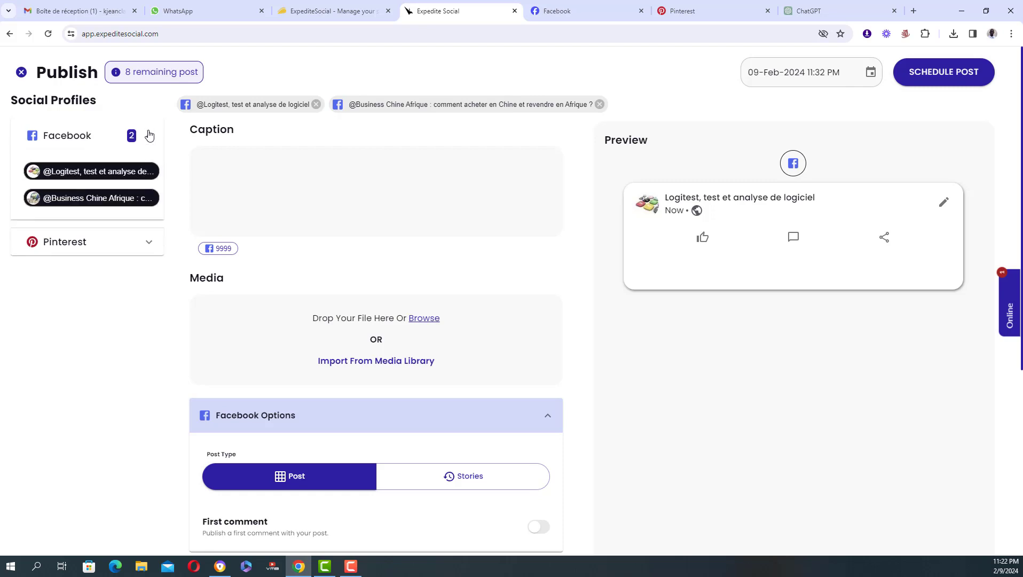
{"action": "left_click", "coordinate": [149, 244]}
{"action": "left_click", "coordinate": [150, 177]}
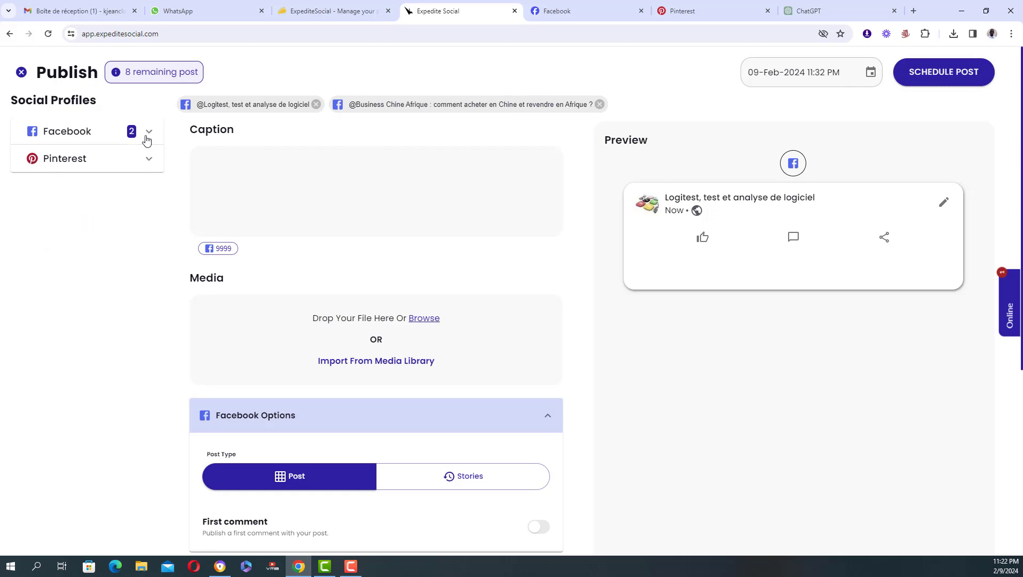
{"action": "left_click", "coordinate": [149, 131]}
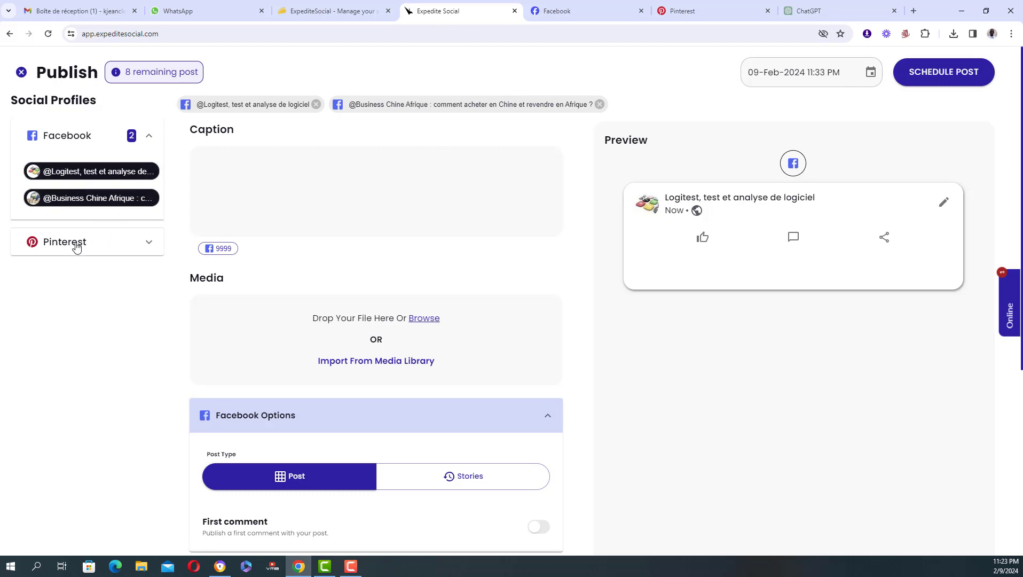
{"action": "left_click", "coordinate": [83, 199]}
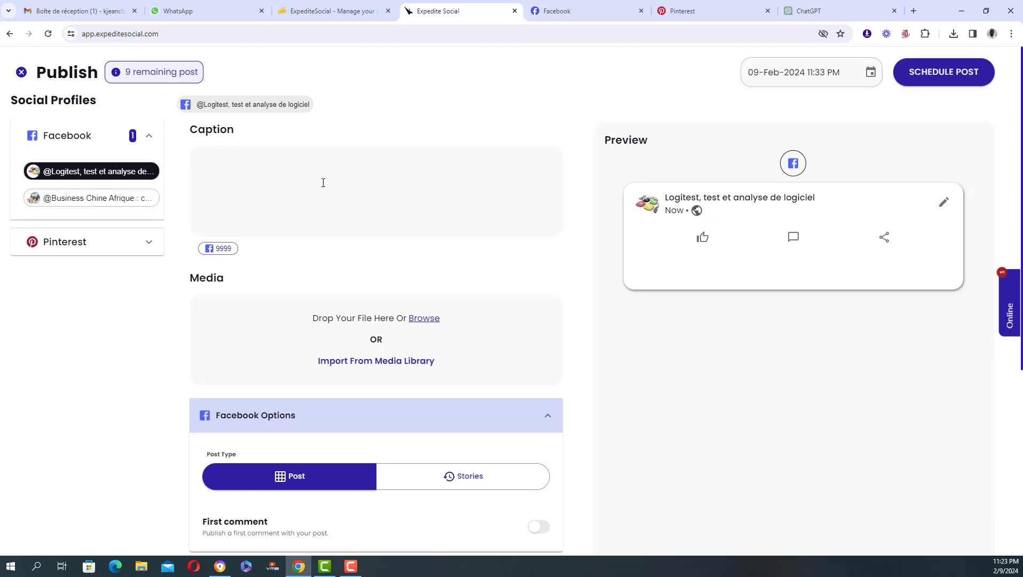
Copy the French text about Expedite Social from ChatGPT and paste it as plain text into the post's caption
{"action": "left_click", "coordinate": [353, 198]}
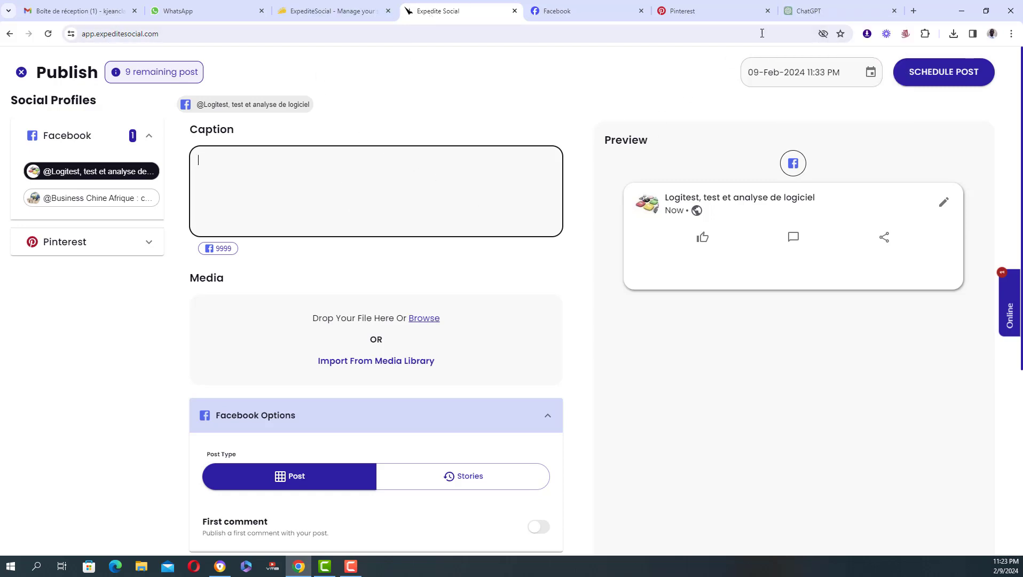
{"action": "left_click", "coordinate": [809, 11]}
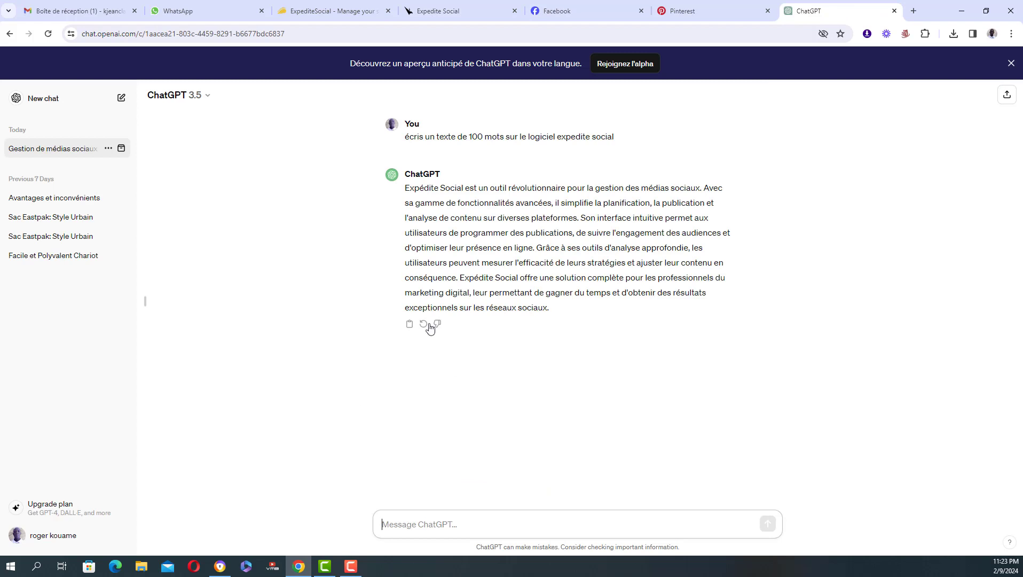
{"action": "left_click", "coordinate": [410, 324]}
{"action": "left_click", "coordinate": [438, 10]}
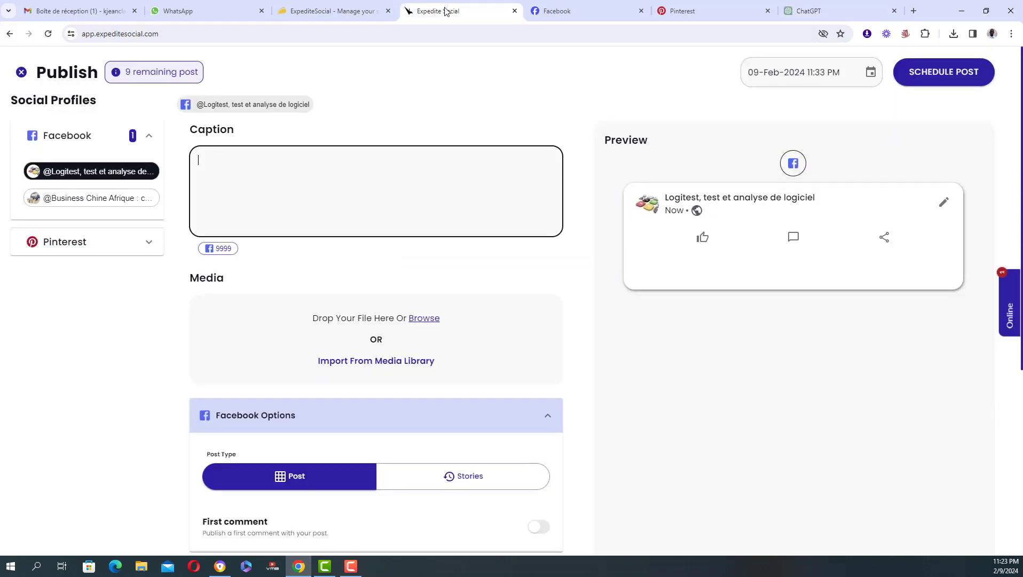
{"action": "right_click", "coordinate": [219, 168]}
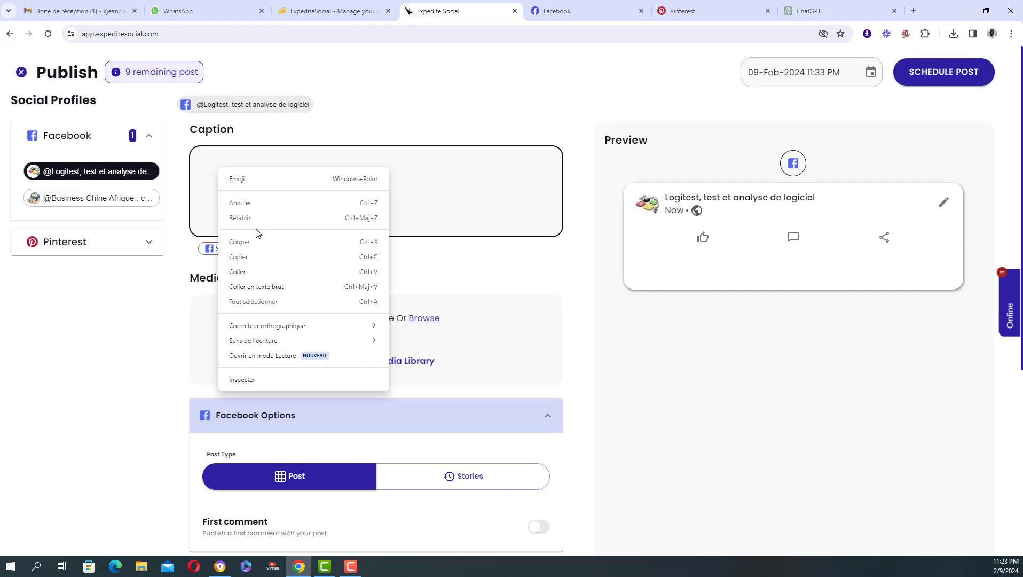
{"action": "left_click", "coordinate": [261, 288]}
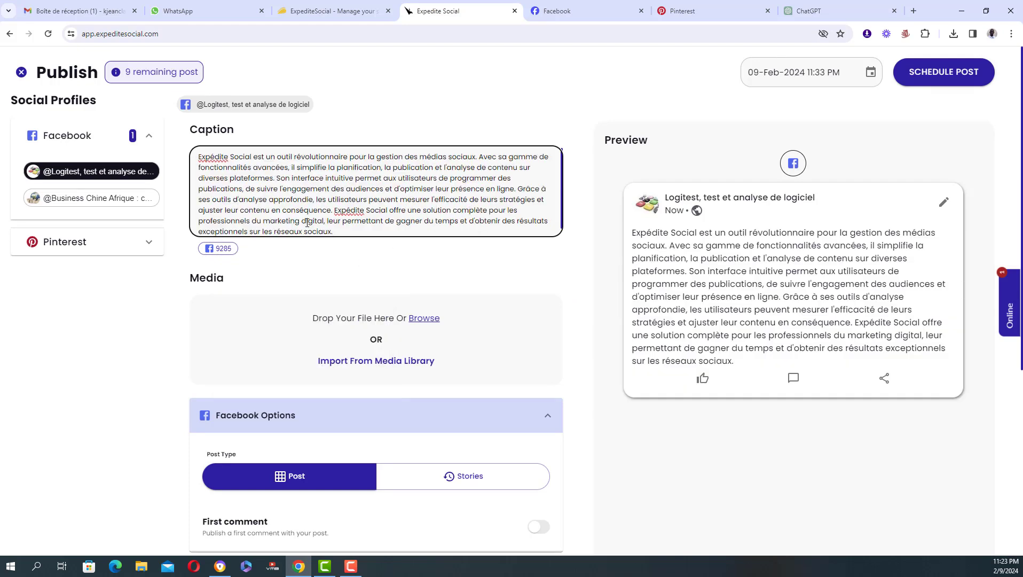
{"action": "scroll", "coordinate": [307, 224], "scroll_direction": "down", "scroll_amount": 1}
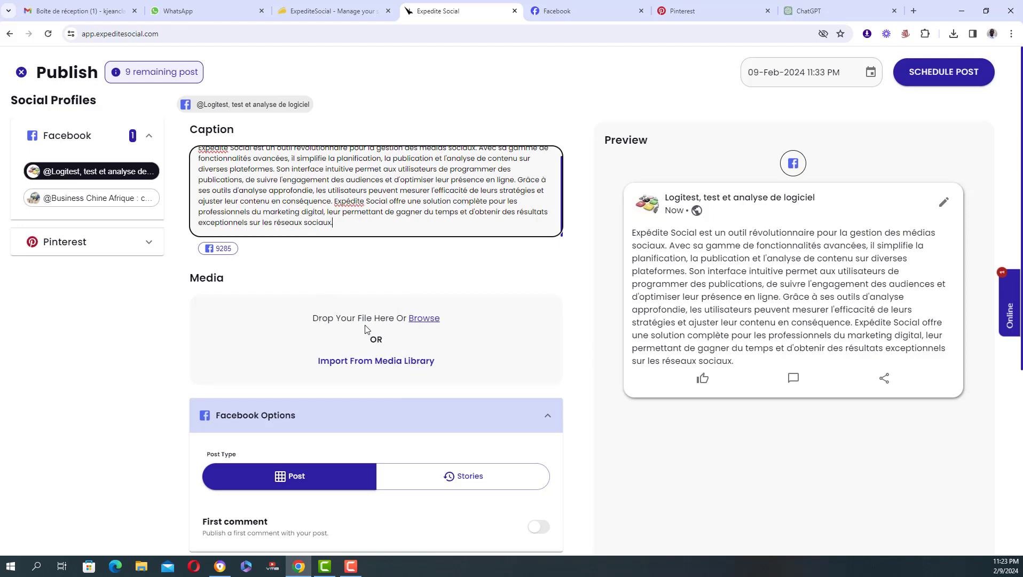
Attach the image "Expedite social 1" from the Téléchargements folder to the post and check the Facebook preview
{"action": "left_click", "coordinate": [426, 324]}
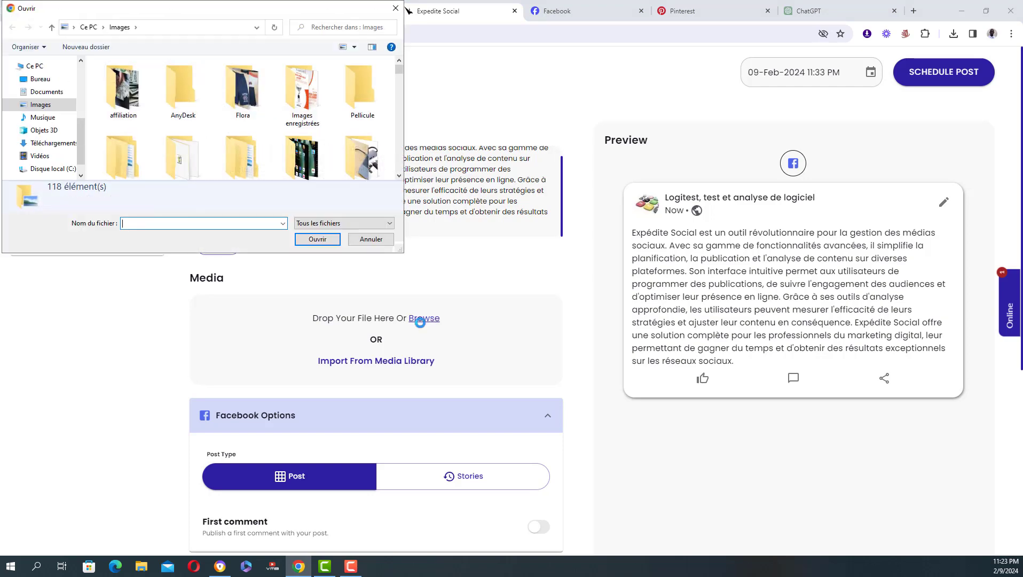
{"action": "left_click", "coordinate": [54, 143]}
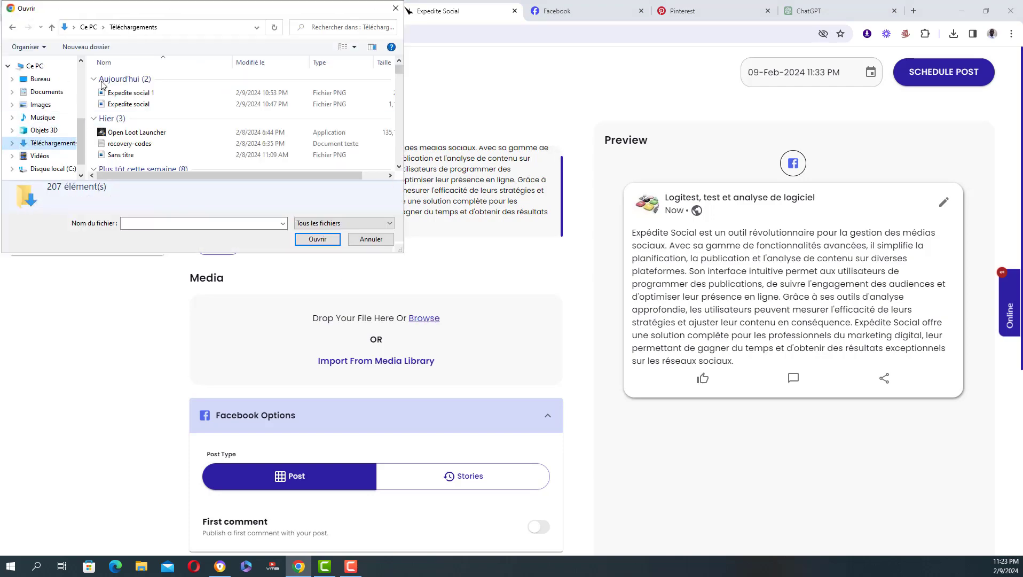
{"action": "left_click", "coordinate": [163, 94]}
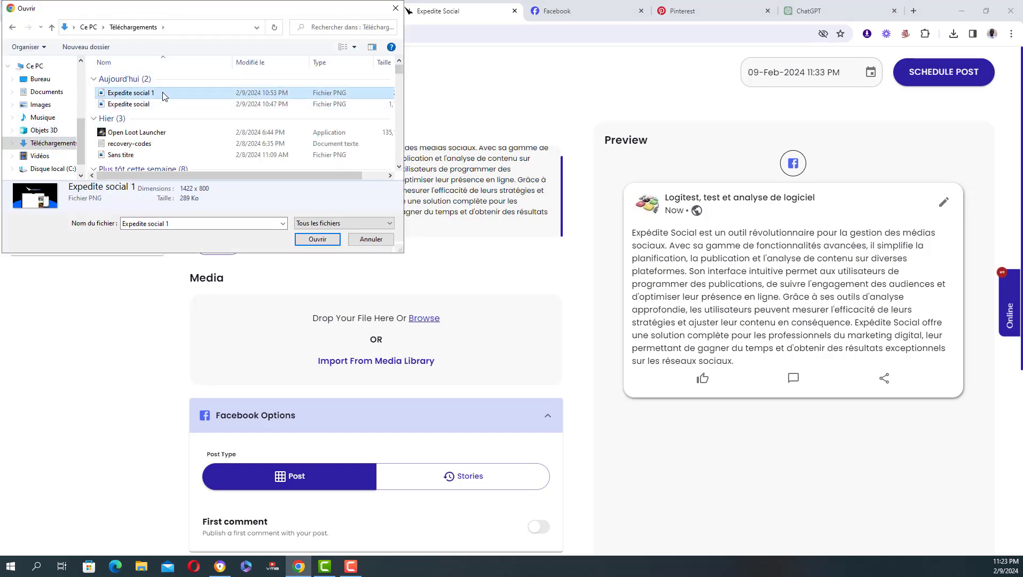
{"action": "left_click", "coordinate": [316, 240]}
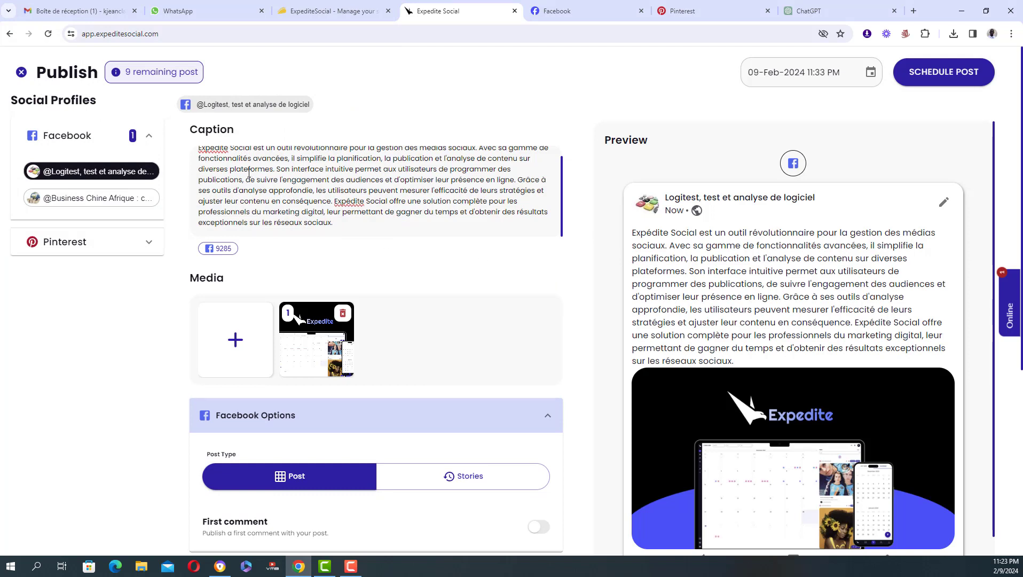
{"action": "scroll", "coordinate": [399, 220], "scroll_direction": "up", "scroll_amount": 1}
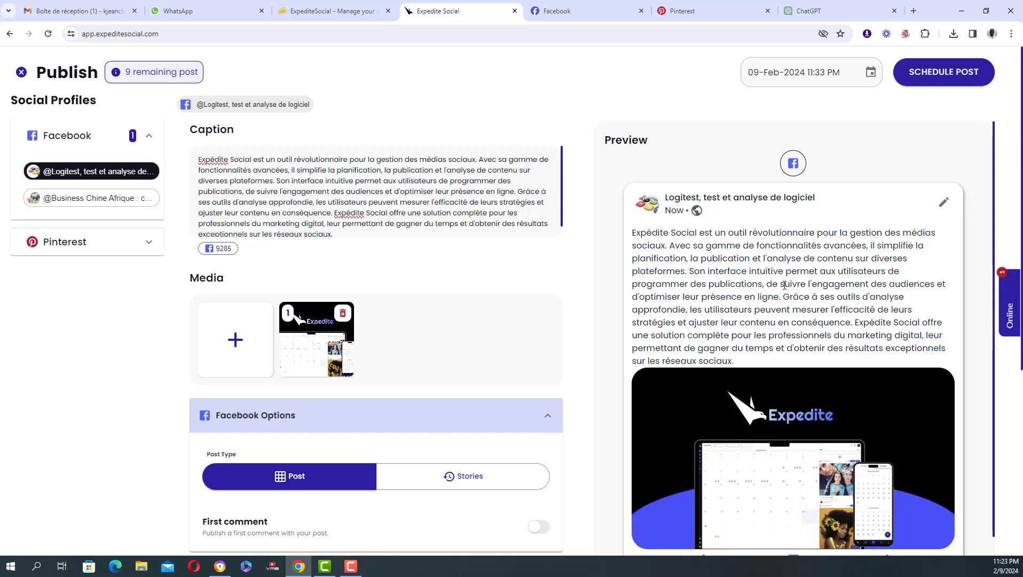
{"action": "scroll", "coordinate": [609, 342], "scroll_direction": "down", "scroll_amount": 1}
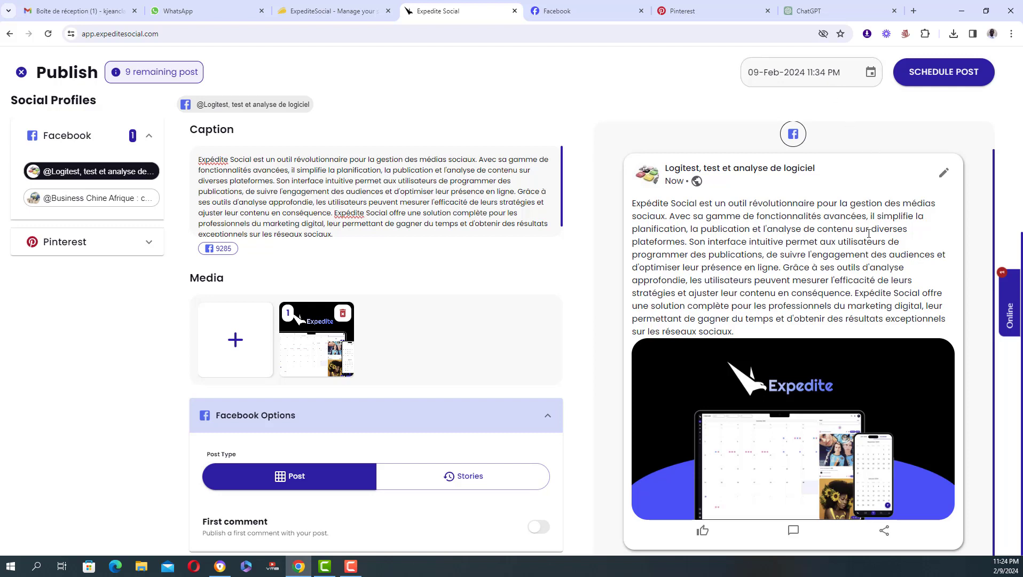
Set the publishing time to February 9, 2024 at 11:35 PM and schedule the post
{"action": "left_click", "coordinate": [855, 74]}
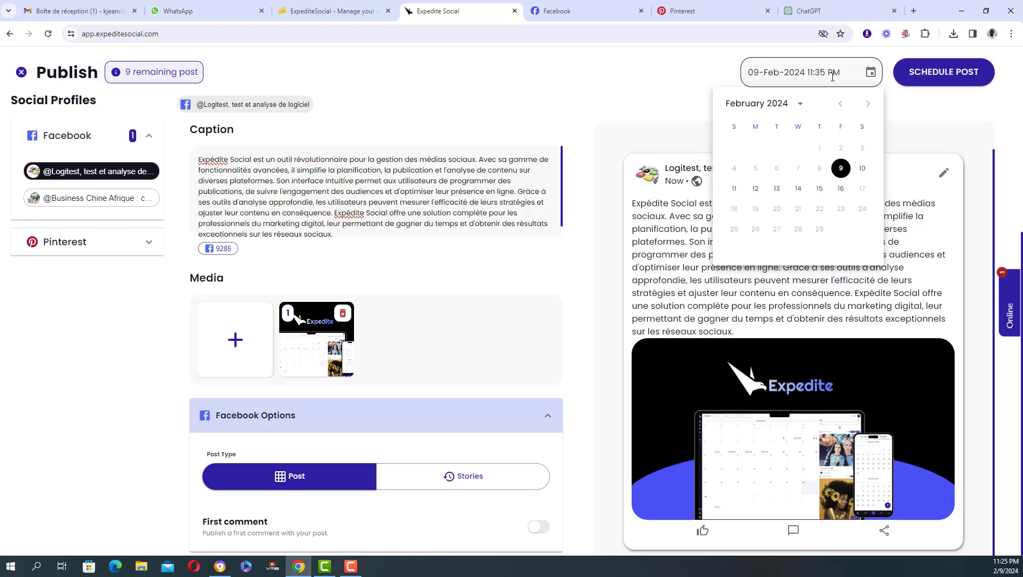
{"action": "left_click", "coordinate": [842, 169]}
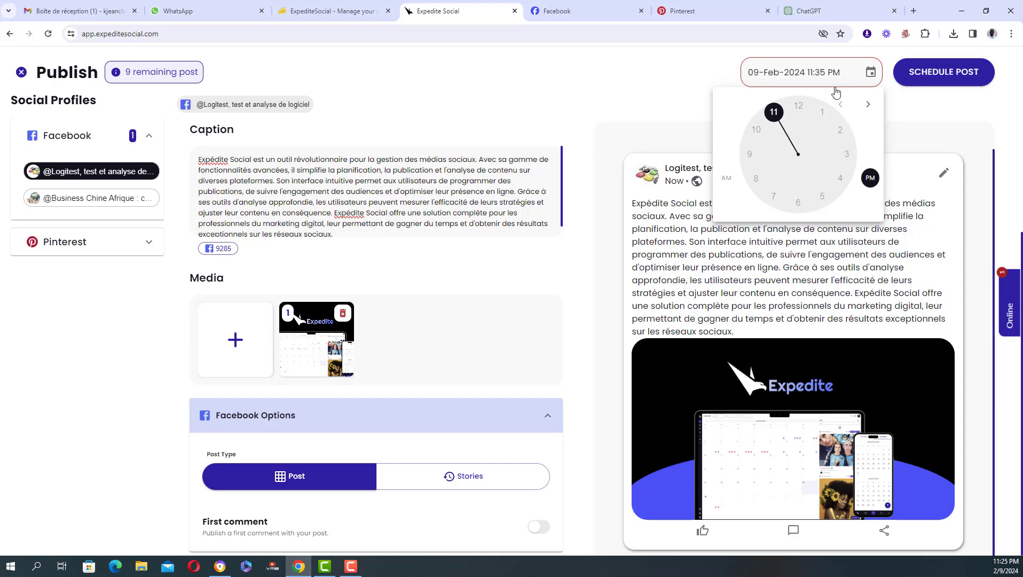
{"action": "left_click", "coordinate": [775, 113]}
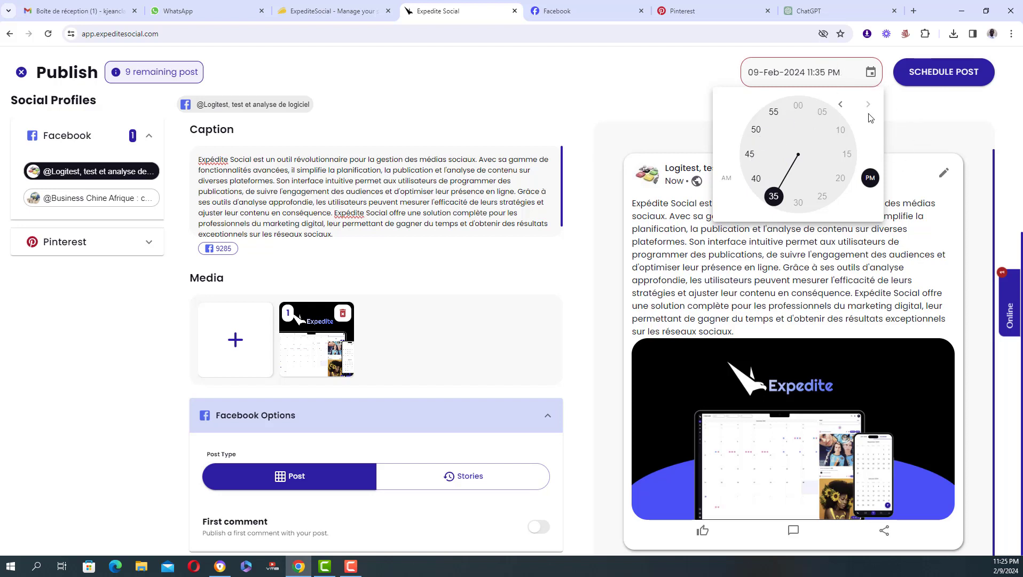
{"action": "left_click", "coordinate": [906, 111]}
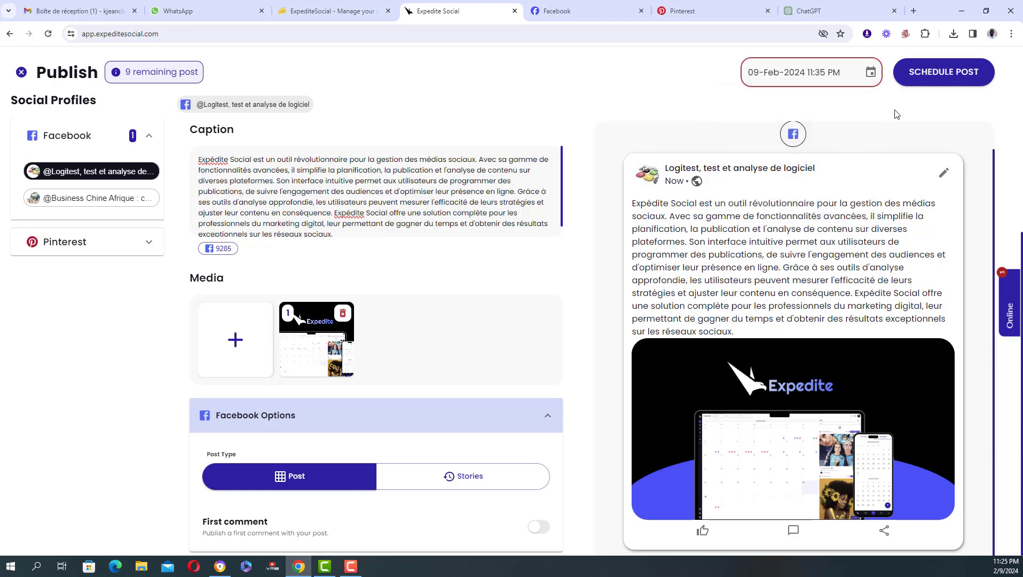
{"action": "left_click", "coordinate": [934, 79]}
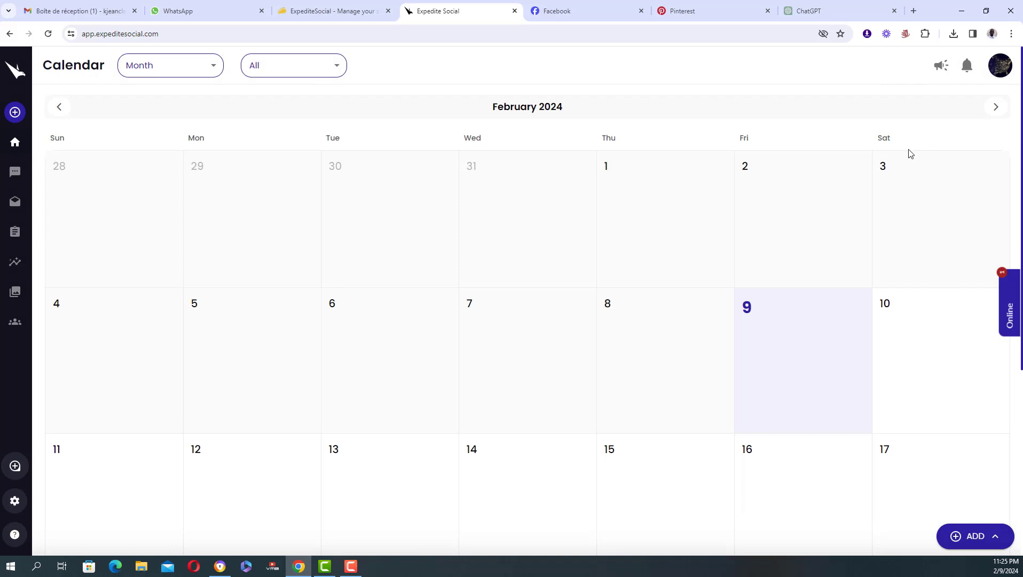
Open the scheduled 11:35 PM post on February 9 in the calendar, review its editing options and close it
{"action": "scroll", "coordinate": [847, 303], "scroll_direction": "down", "scroll_amount": 1}
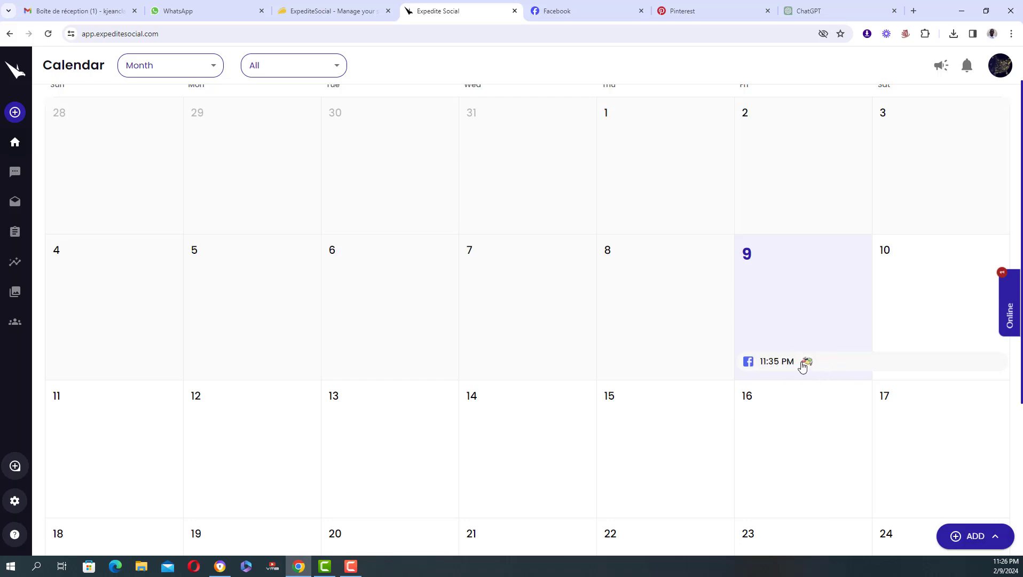
{"action": "left_click", "coordinate": [828, 369]}
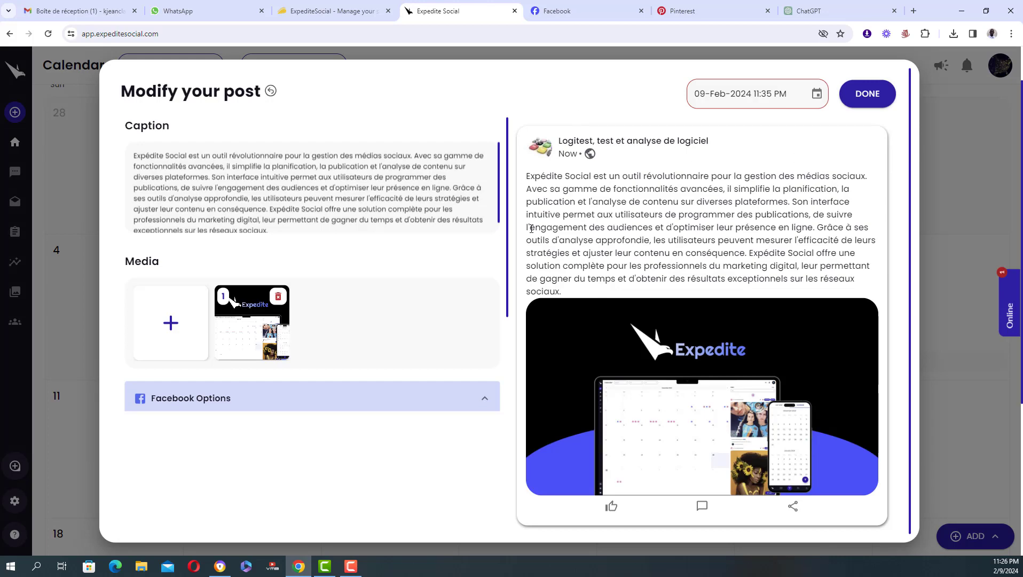
{"action": "scroll", "coordinate": [484, 317], "scroll_direction": "down", "scroll_amount": 3}
{"action": "scroll", "coordinate": [489, 342], "scroll_direction": "up", "scroll_amount": 3}
{"action": "left_click", "coordinate": [357, 188]}
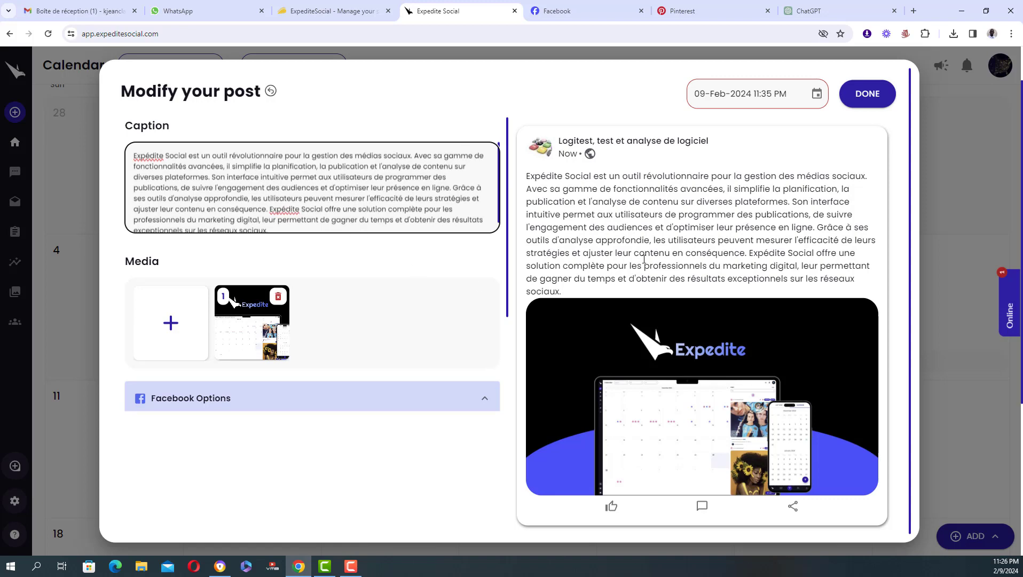
{"action": "scroll", "coordinate": [566, 305], "scroll_direction": "down", "scroll_amount": 1}
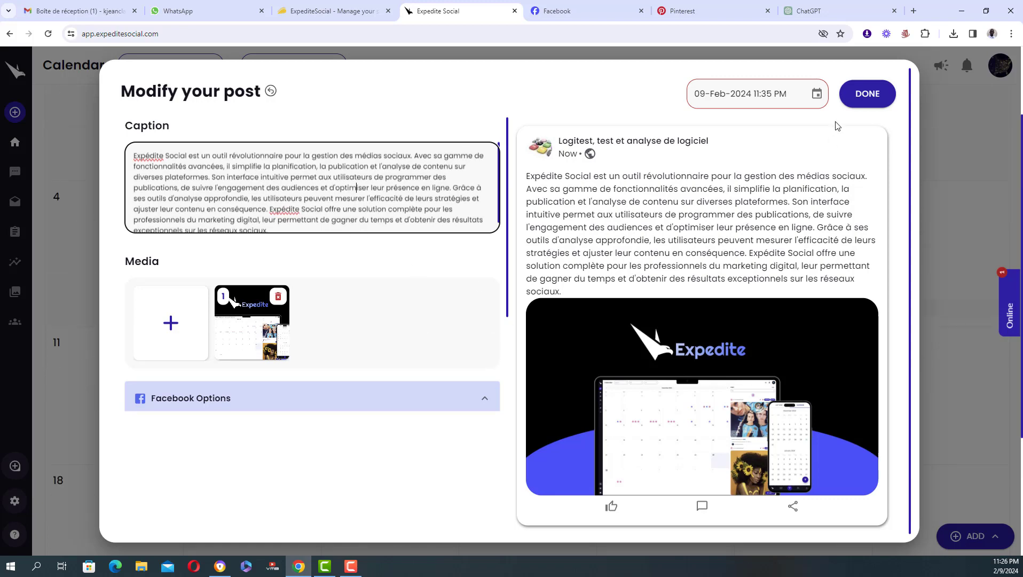
{"action": "left_click", "coordinate": [974, 193]}
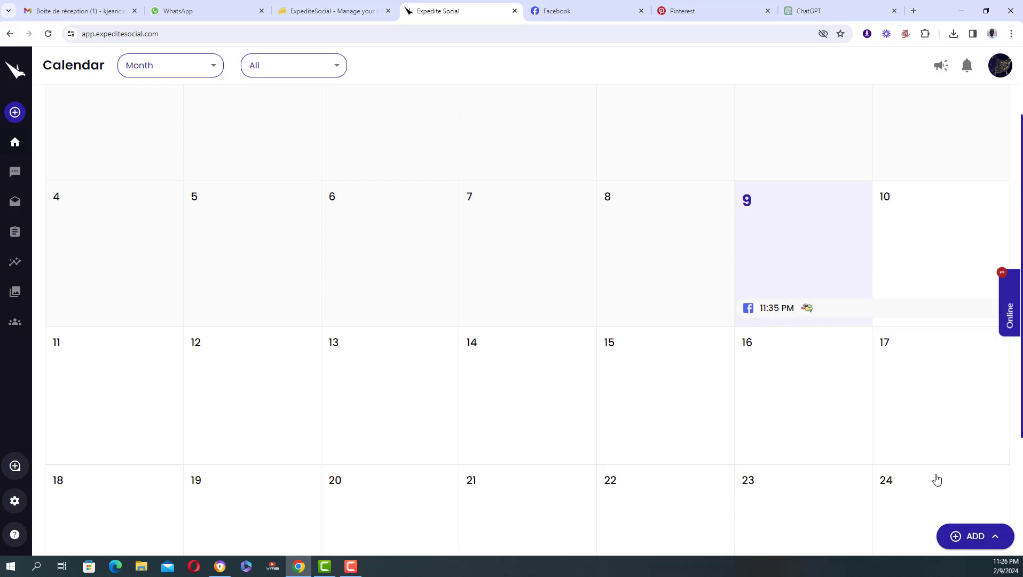
Switch to Facebook, change the active profile to the page "Logitest, test et analyse de logiciel" and open that page
{"action": "left_click", "coordinate": [592, 16]}
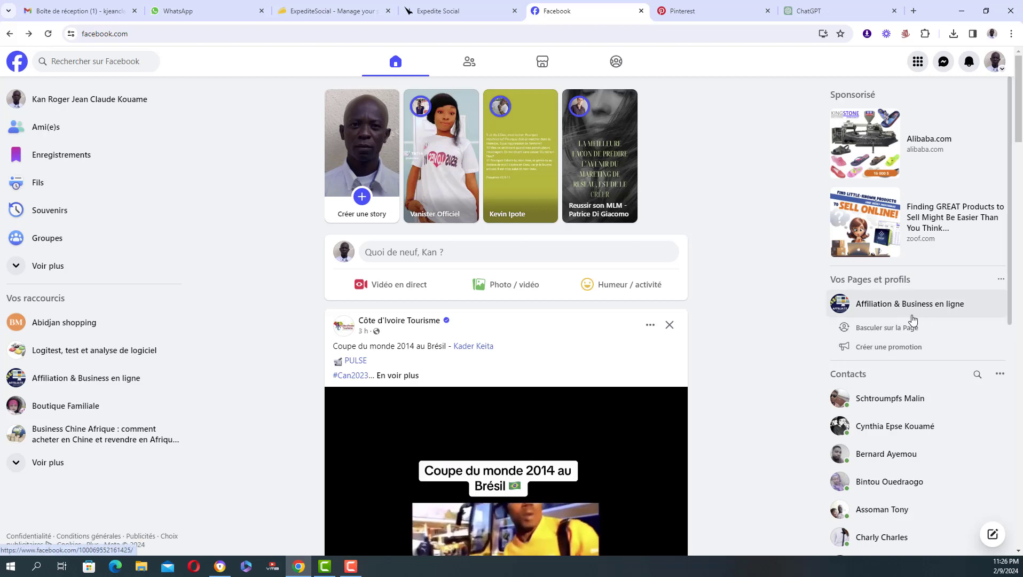
{"action": "left_click", "coordinate": [1003, 73]}
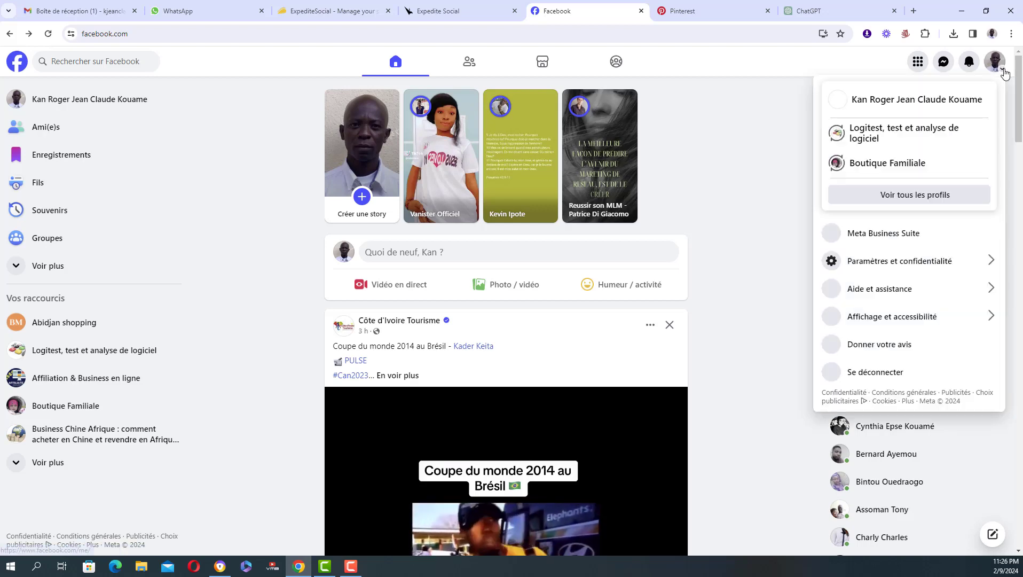
{"action": "left_click", "coordinate": [875, 133]}
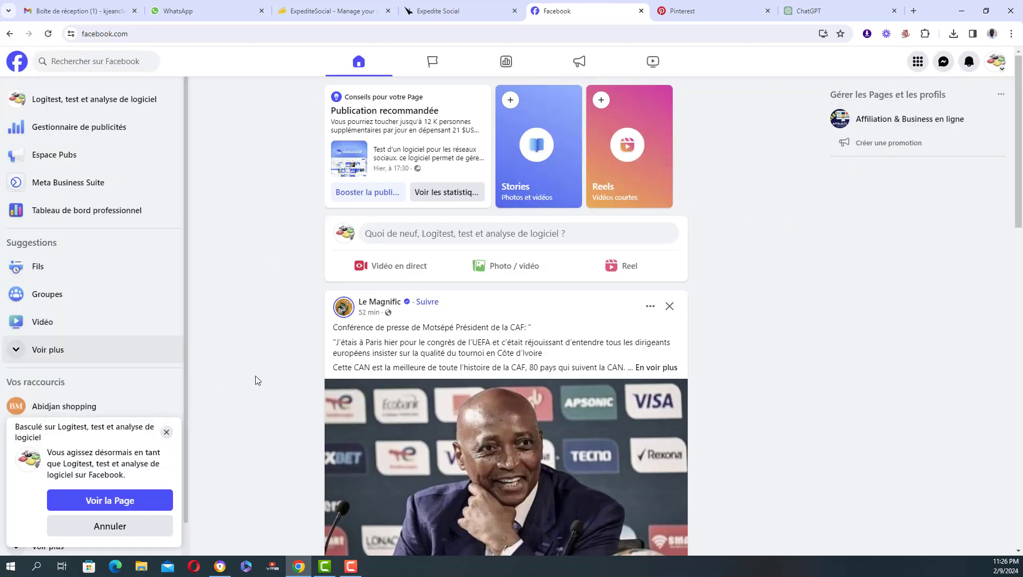
{"action": "left_click", "coordinate": [103, 501]}
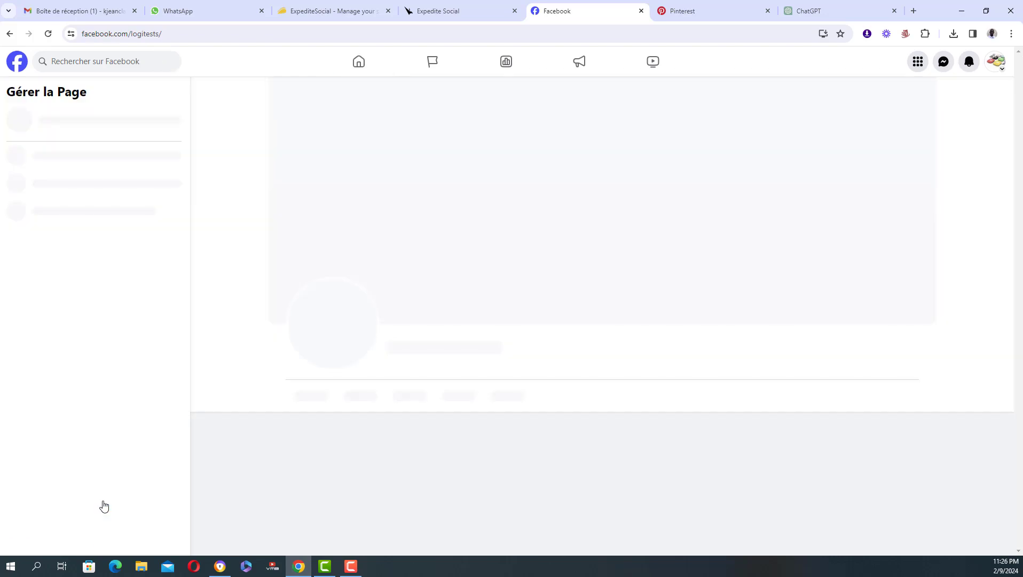
Look through the existing publications on the Logitest Facebook page
{"action": "scroll", "coordinate": [772, 312], "scroll_direction": "down", "scroll_amount": 8}
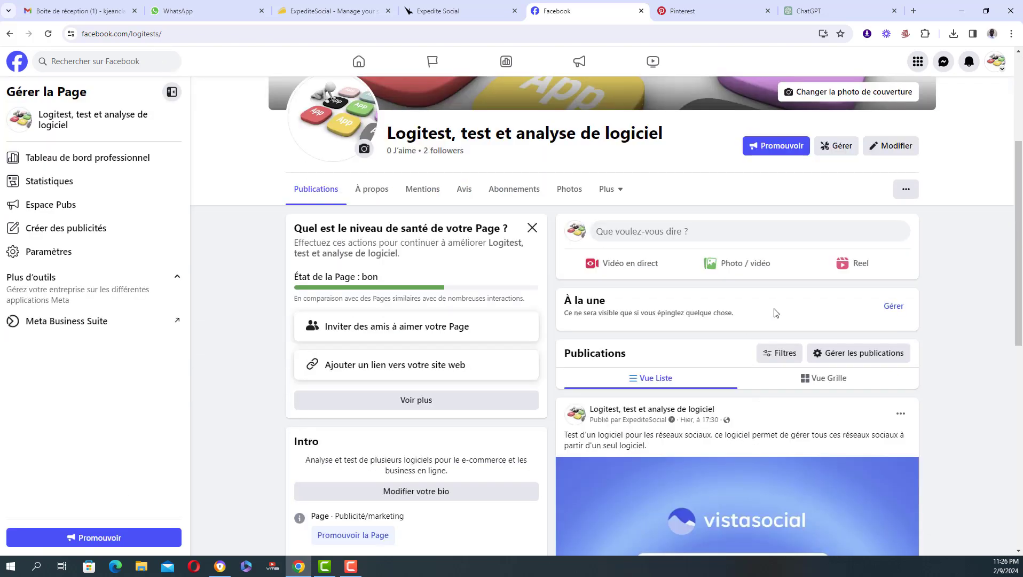
{"action": "scroll", "coordinate": [978, 296], "scroll_direction": "down", "scroll_amount": 3}
{"action": "scroll", "coordinate": [978, 302], "scroll_direction": "up", "scroll_amount": 8}
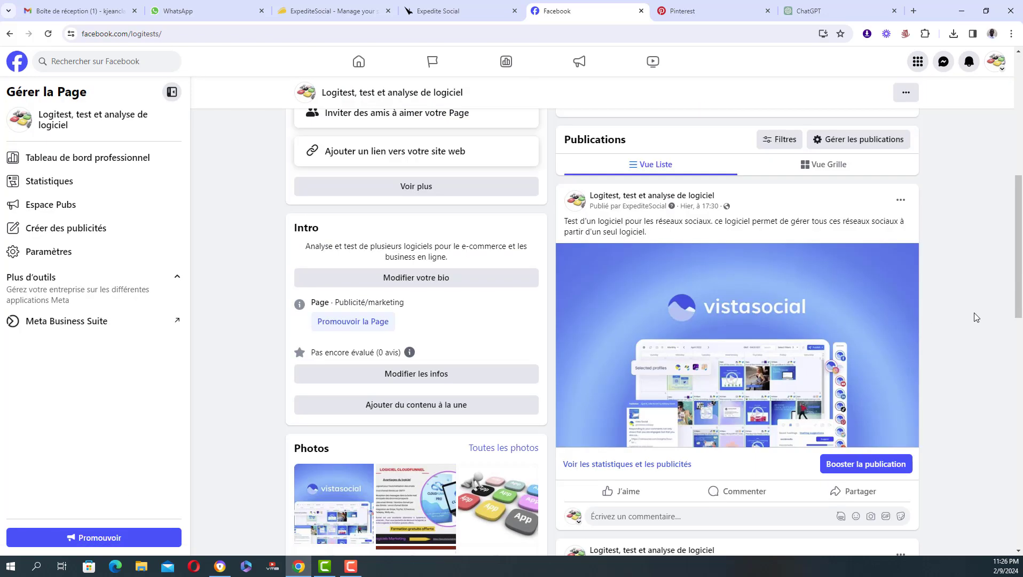
{"action": "scroll", "coordinate": [975, 312], "scroll_direction": "down", "scroll_amount": 9}
{"action": "scroll", "coordinate": [975, 312], "scroll_direction": "down", "scroll_amount": 6}
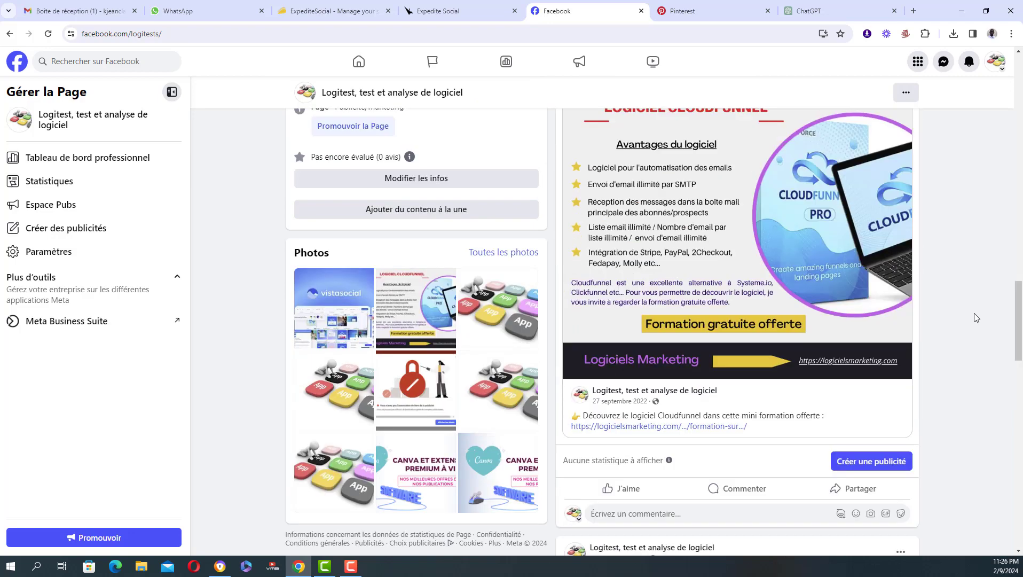
{"action": "scroll", "coordinate": [974, 312], "scroll_direction": "up", "scroll_amount": 15}
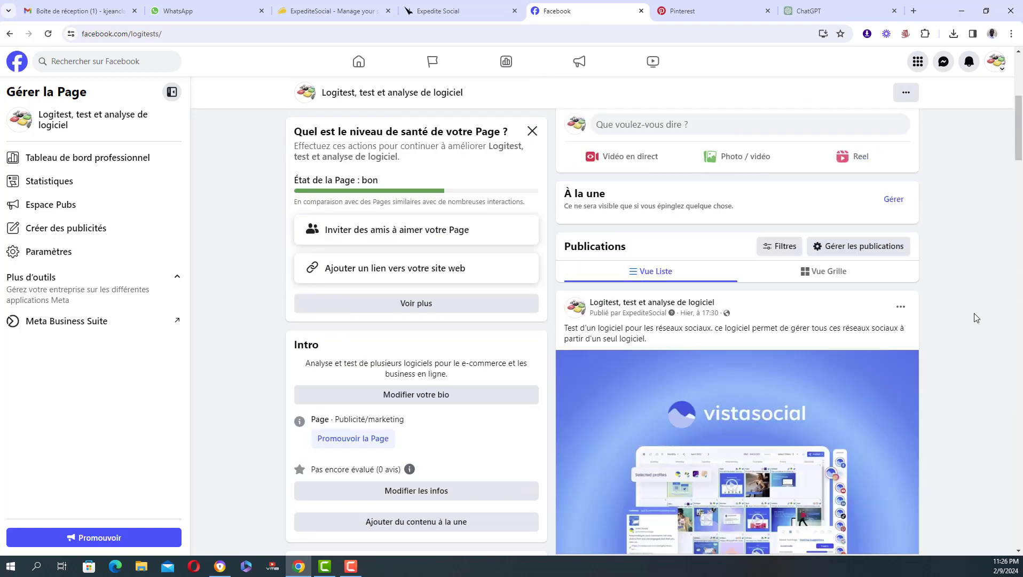
Open the scheduled 11:35 PM post in ExpediteSocial, then return to Facebook and check the Logitest page's publications for it
{"action": "left_click", "coordinate": [459, 11]}
{"action": "left_click", "coordinate": [807, 314]}
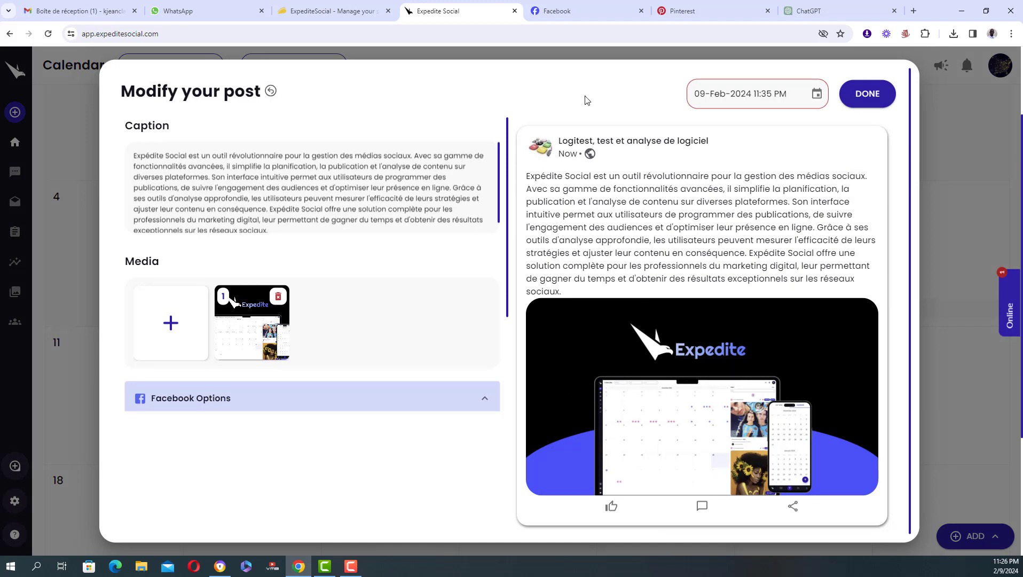
{"action": "left_click", "coordinate": [557, 10]}
{"action": "scroll", "coordinate": [807, 299], "scroll_direction": "down", "scroll_amount": 4}
{"action": "scroll", "coordinate": [823, 340], "scroll_direction": "down", "scroll_amount": 8}
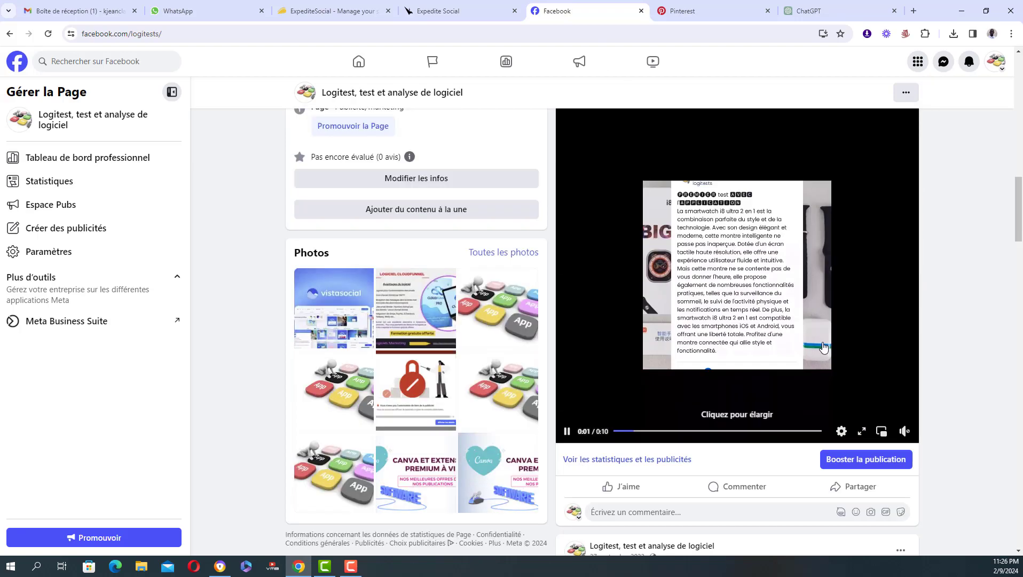
{"action": "scroll", "coordinate": [823, 345], "scroll_direction": "up", "scroll_amount": 12}
{"action": "scroll", "coordinate": [821, 352], "scroll_direction": "up", "scroll_amount": 6}
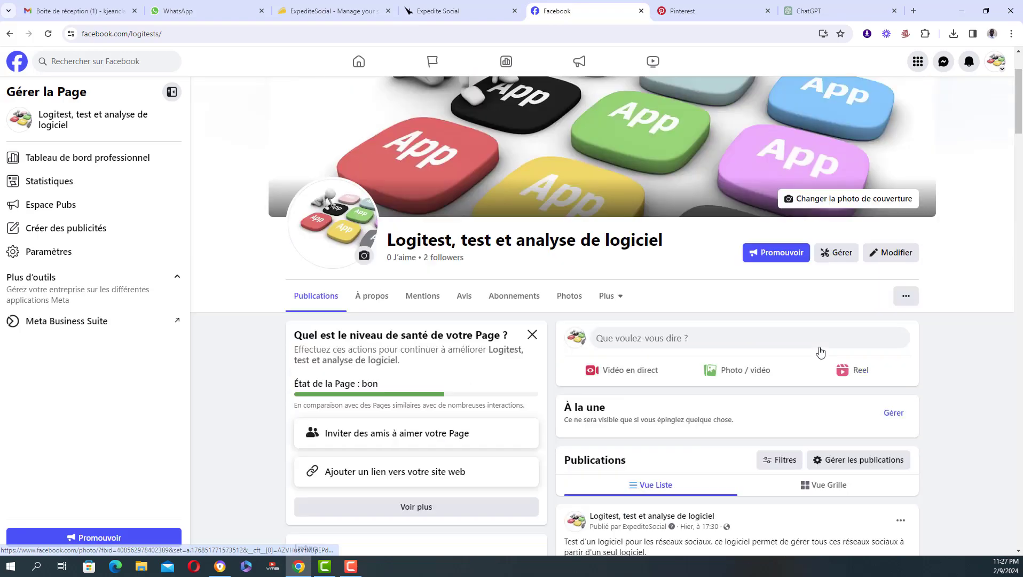
{"action": "scroll", "coordinate": [817, 350], "scroll_direction": "down", "scroll_amount": 17}
{"action": "scroll", "coordinate": [817, 351], "scroll_direction": "down", "scroll_amount": 5}
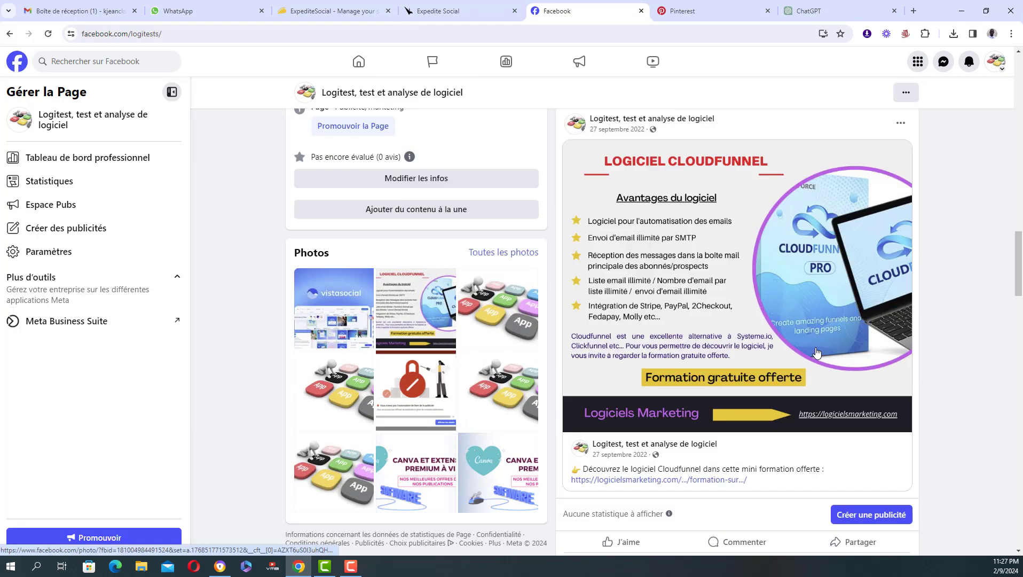
{"action": "scroll", "coordinate": [816, 347], "scroll_direction": "up", "scroll_amount": 18}
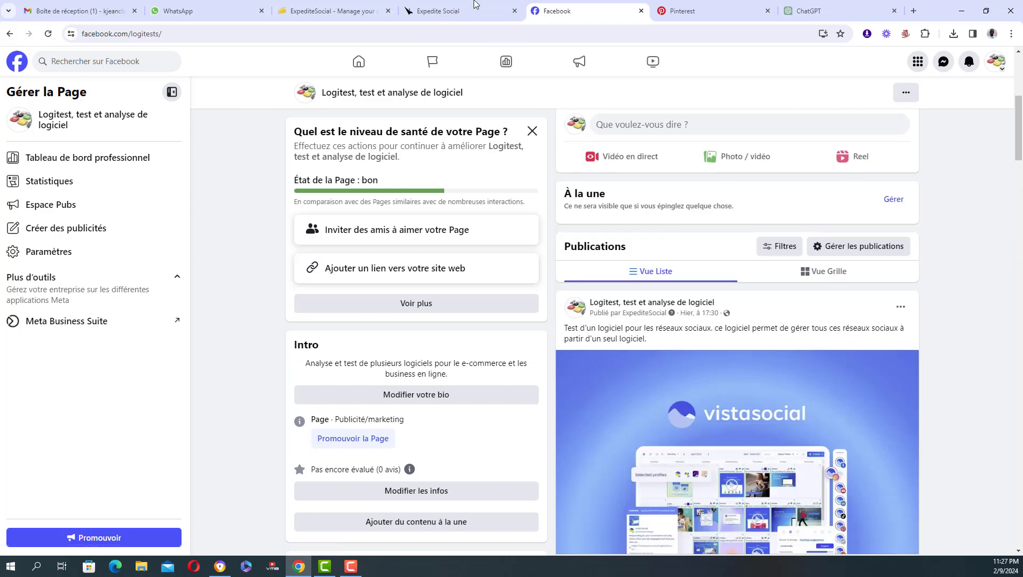
Return to ExpediteSocial, close the post editor and view the details of the post scheduled on February 9 in the calendar
{"action": "left_click", "coordinate": [475, 5]}
{"action": "left_click", "coordinate": [957, 271]}
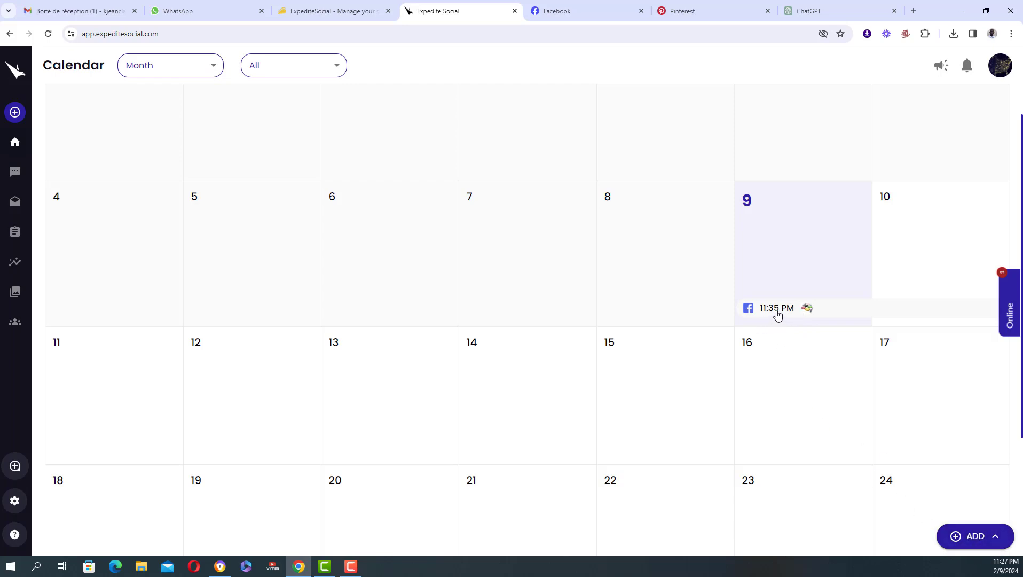
{"action": "left_click", "coordinate": [586, 14]}
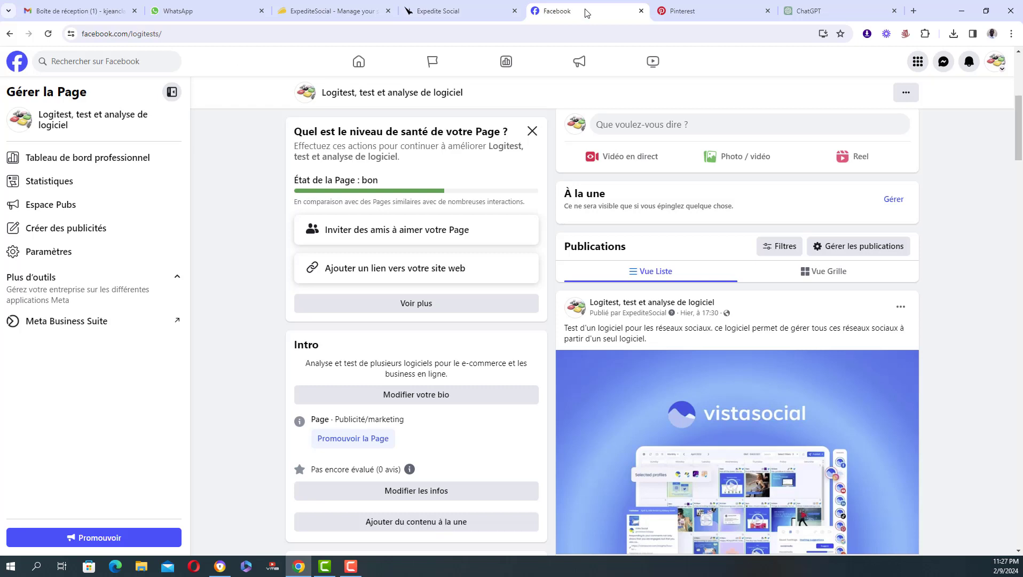
{"action": "left_click", "coordinate": [471, 8]}
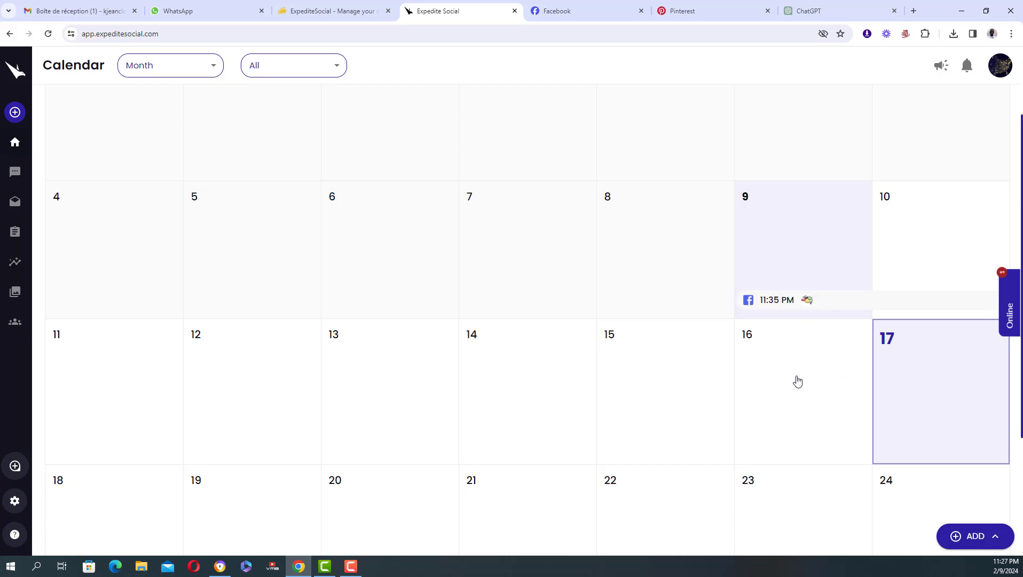
{"action": "left_click", "coordinate": [796, 233]}
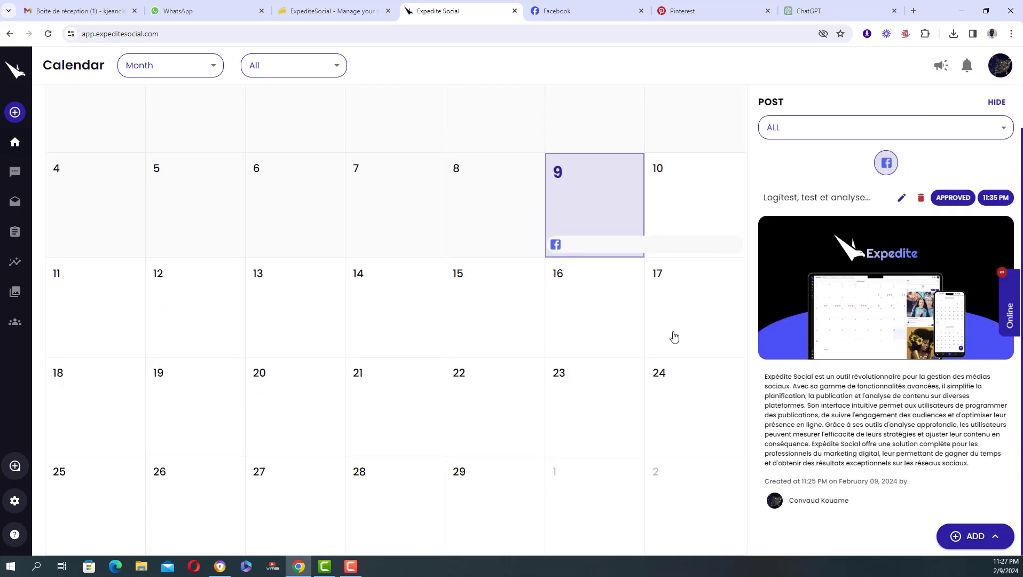
{"action": "left_click", "coordinate": [690, 328]}
{"action": "left_click", "coordinate": [779, 245]}
{"action": "left_click", "coordinate": [15, 112]}
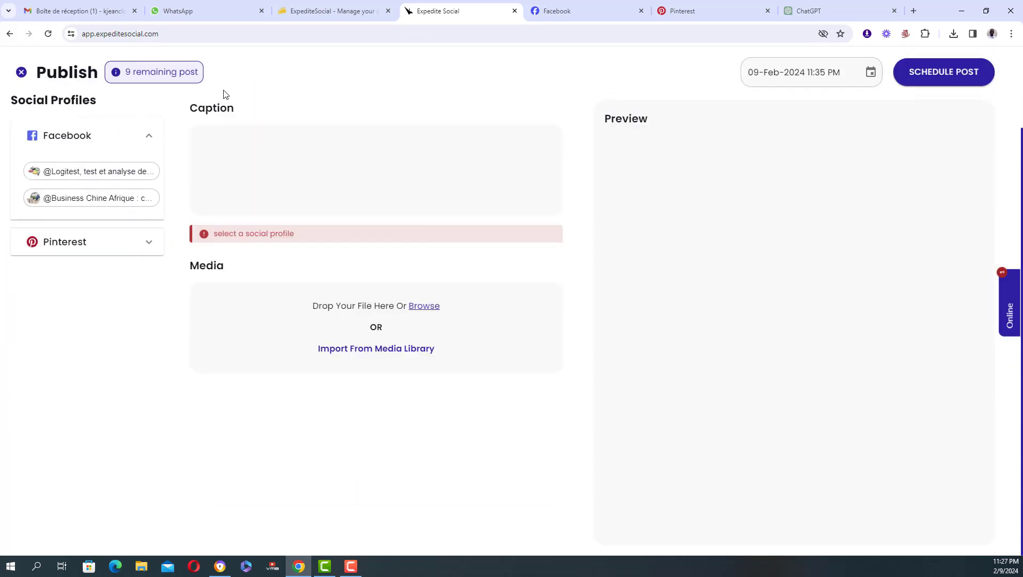
{"action": "left_click", "coordinate": [20, 73]}
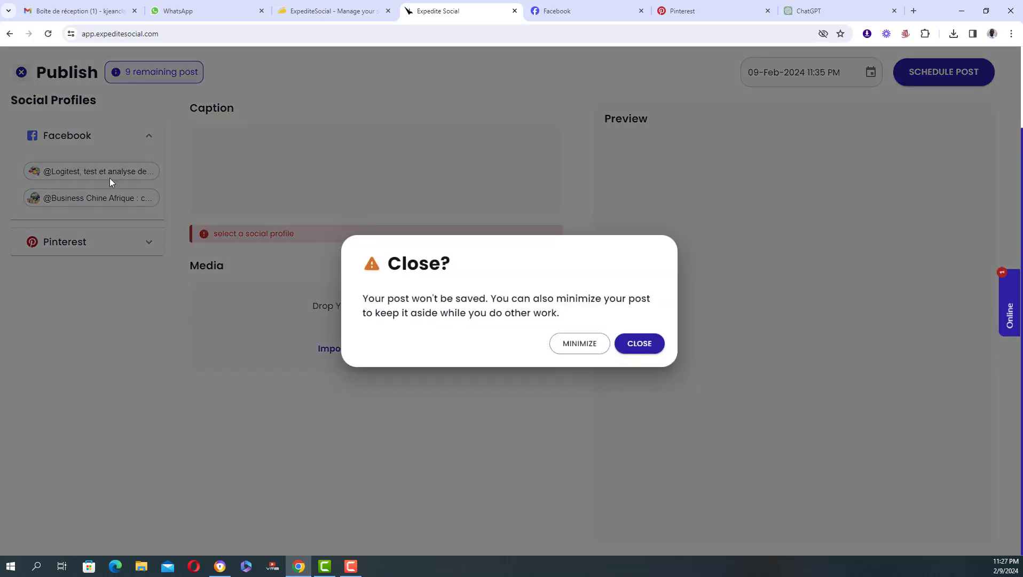
{"action": "left_click", "coordinate": [650, 343]}
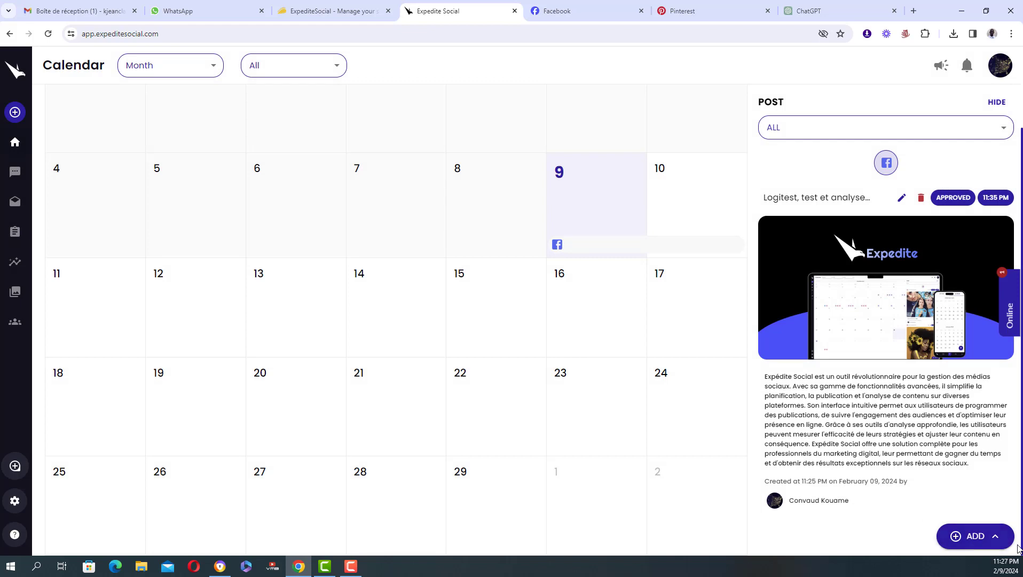
Start a new post from the calendar and select the connected Pinterest account as its social profile
{"action": "left_click", "coordinate": [989, 538]}
{"action": "left_click", "coordinate": [980, 475]}
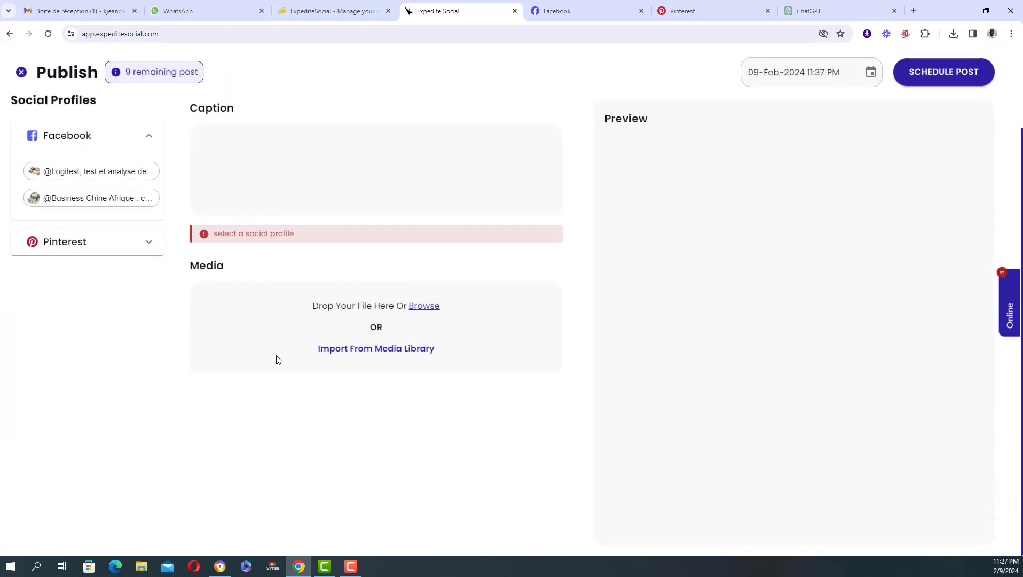
{"action": "left_click", "coordinate": [149, 136]}
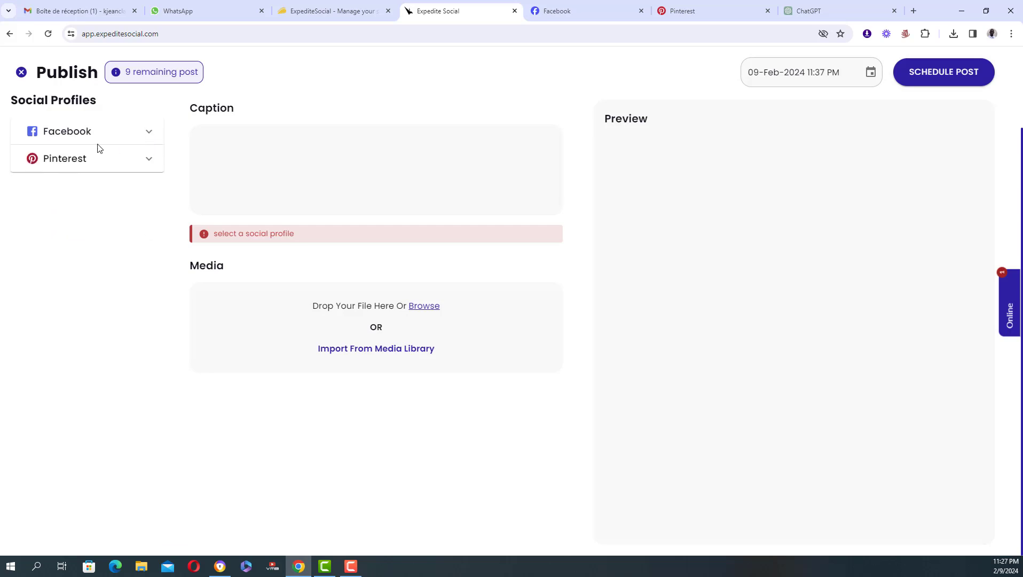
{"action": "left_click", "coordinate": [150, 160]}
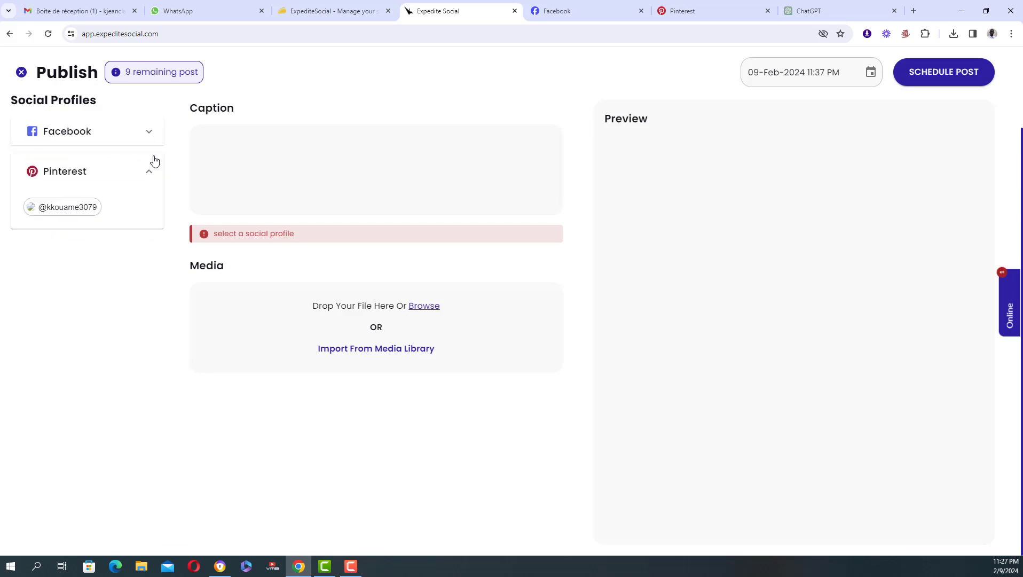
{"action": "left_click", "coordinate": [83, 210]}
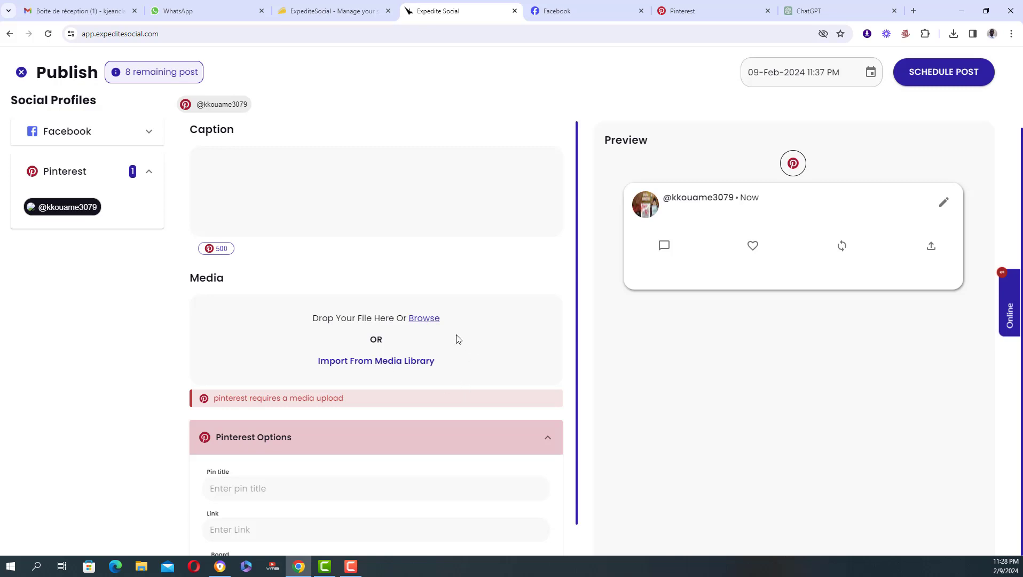
Attach the image "Expedite social" from the Téléchargements folder to the Pinterest post
{"action": "left_click", "coordinate": [424, 319]}
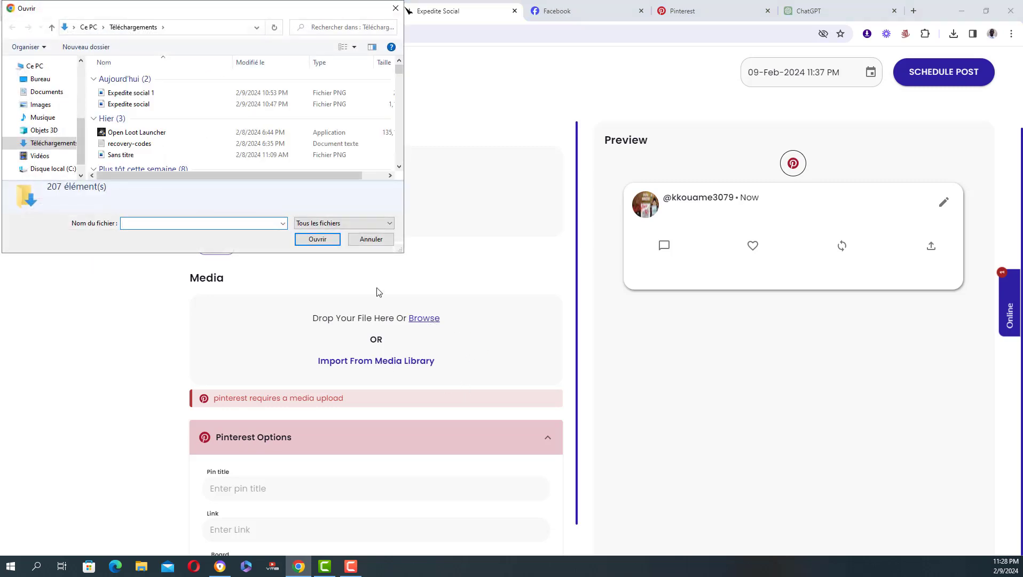
{"action": "left_click", "coordinate": [167, 105]}
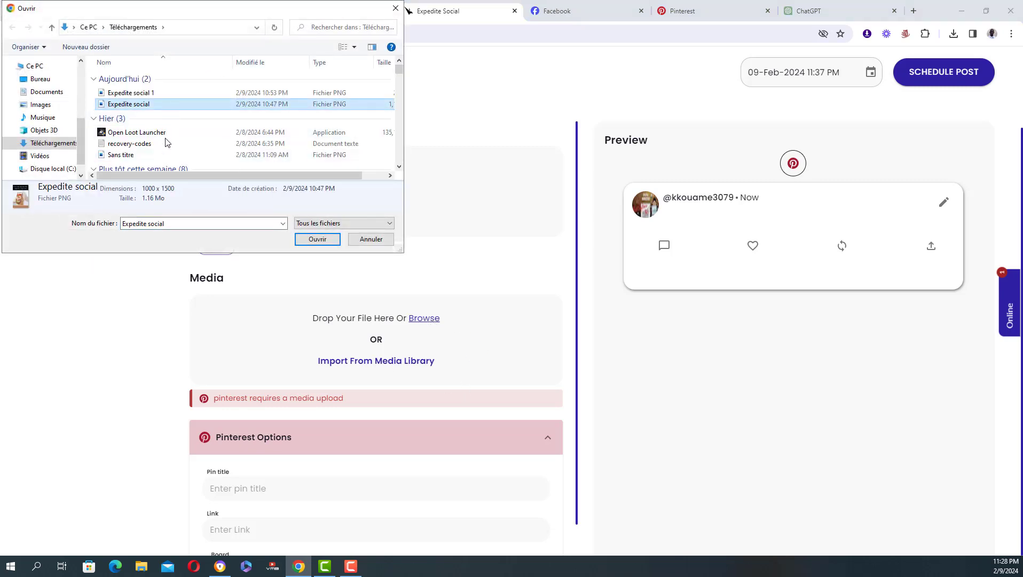
{"action": "left_click", "coordinate": [315, 240]}
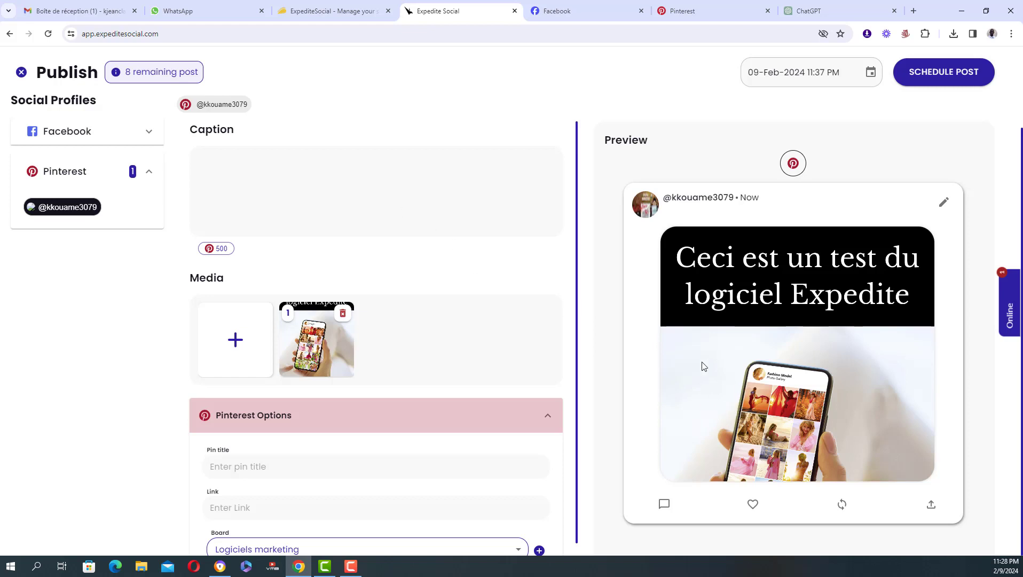
Copy the French text about Expedite Social from ChatGPT and paste it into the Pinterest post's caption
{"action": "left_click", "coordinate": [250, 164]}
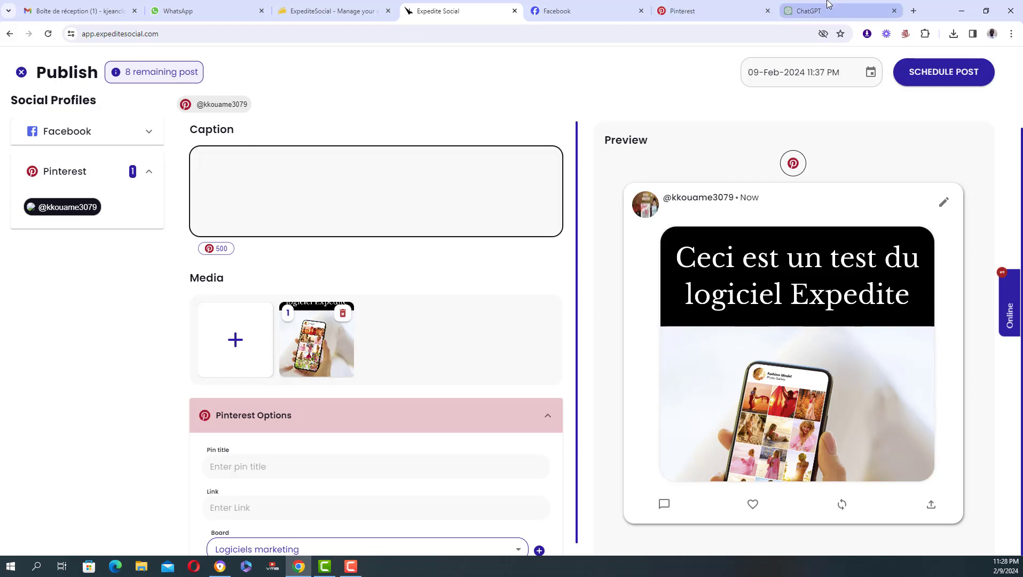
{"action": "left_click", "coordinate": [841, 8]}
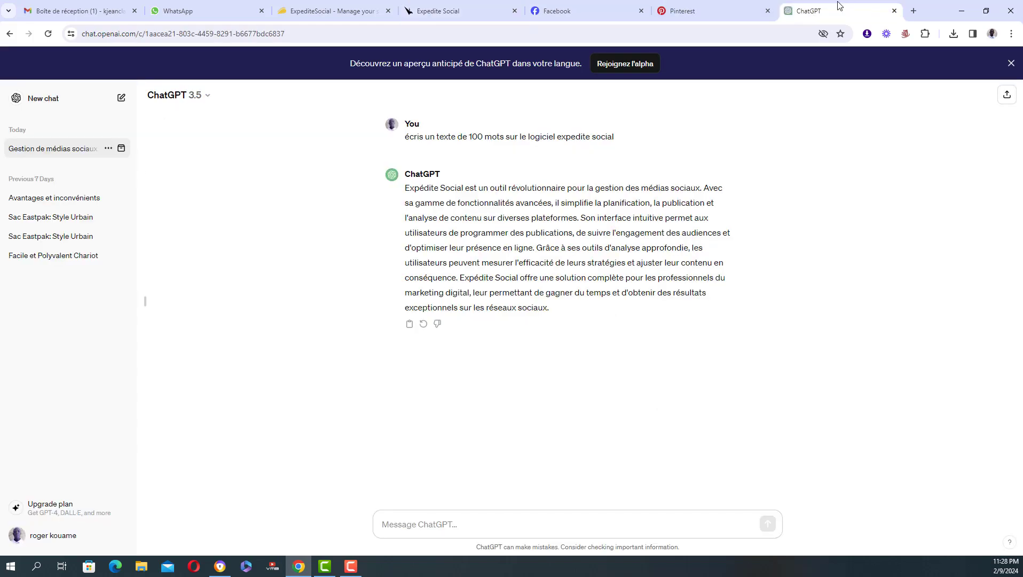
{"action": "left_click", "coordinate": [410, 324]}
{"action": "left_click", "coordinate": [453, 7]}
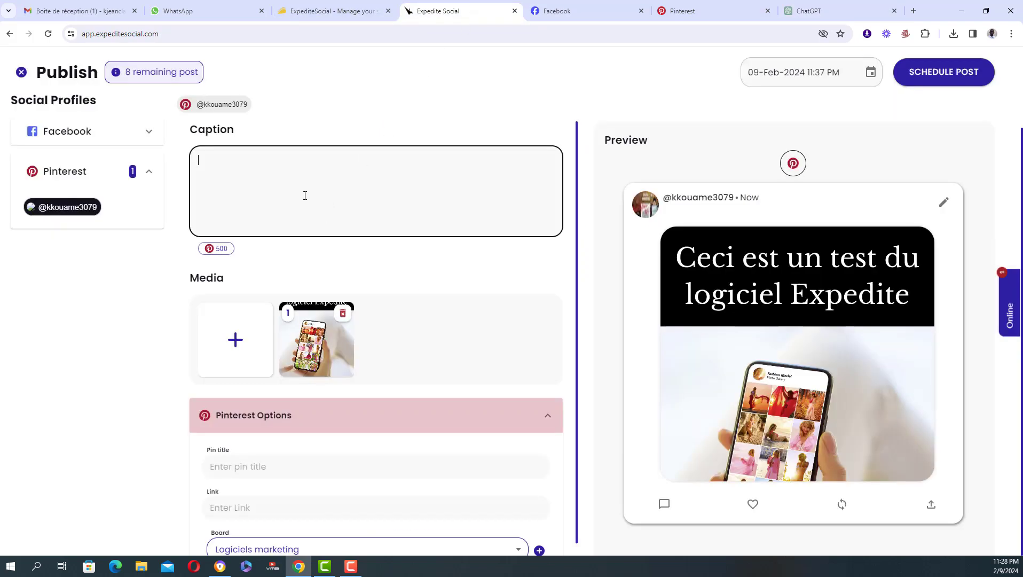
{"action": "right_click", "coordinate": [288, 187]}
{"action": "left_click", "coordinate": [329, 282]}
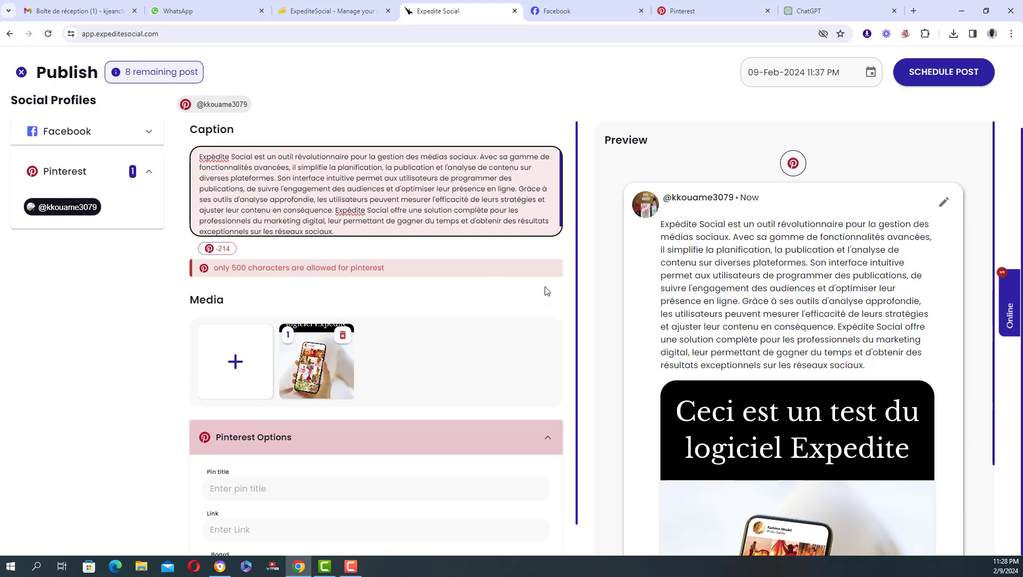
Shorten the Pinterest caption by deleting everything from "Grâce à ses outils d'analyse approfondie" to the end
{"action": "left_click", "coordinate": [569, 249]}
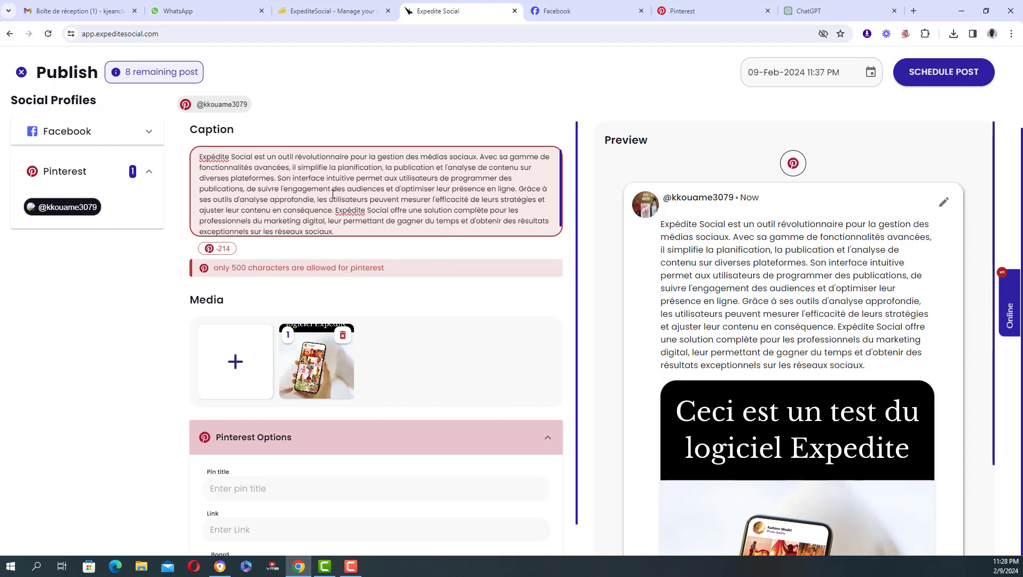
{"action": "left_click_drag", "start_coordinate": [519, 188], "coordinate": [536, 237]}
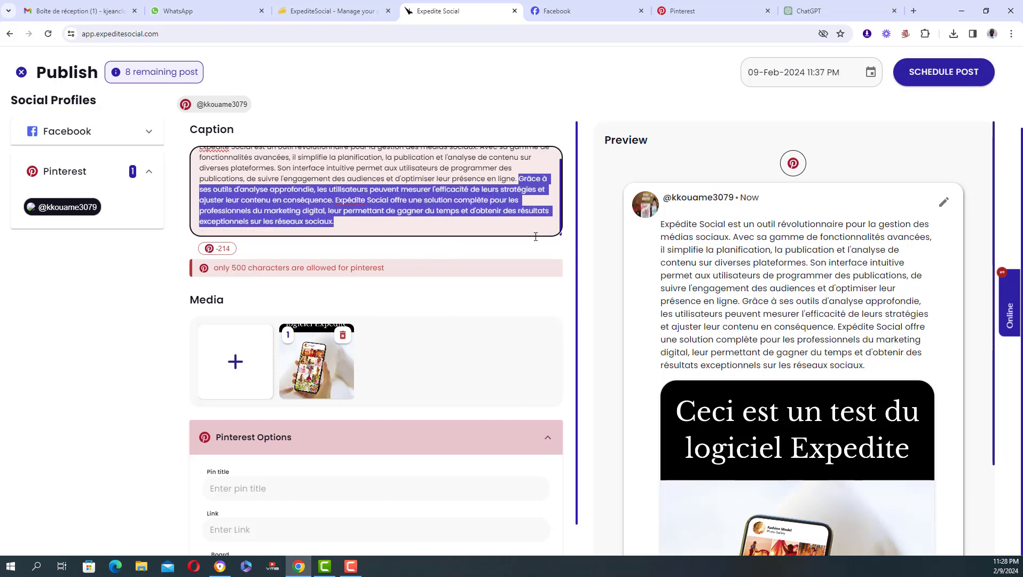
{"action": "key", "text": "BackSpace"}
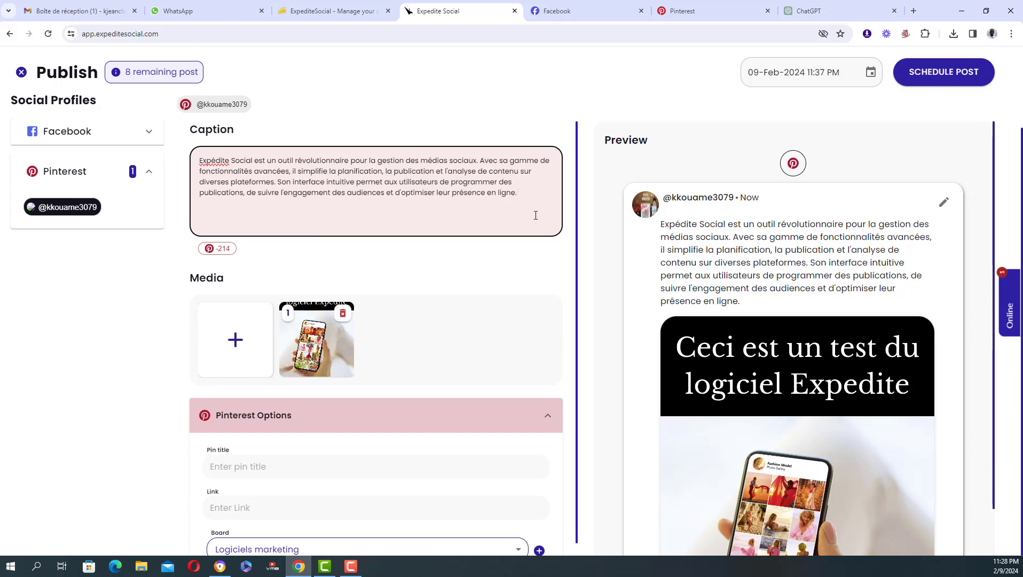
{"action": "left_click", "coordinate": [539, 260]}
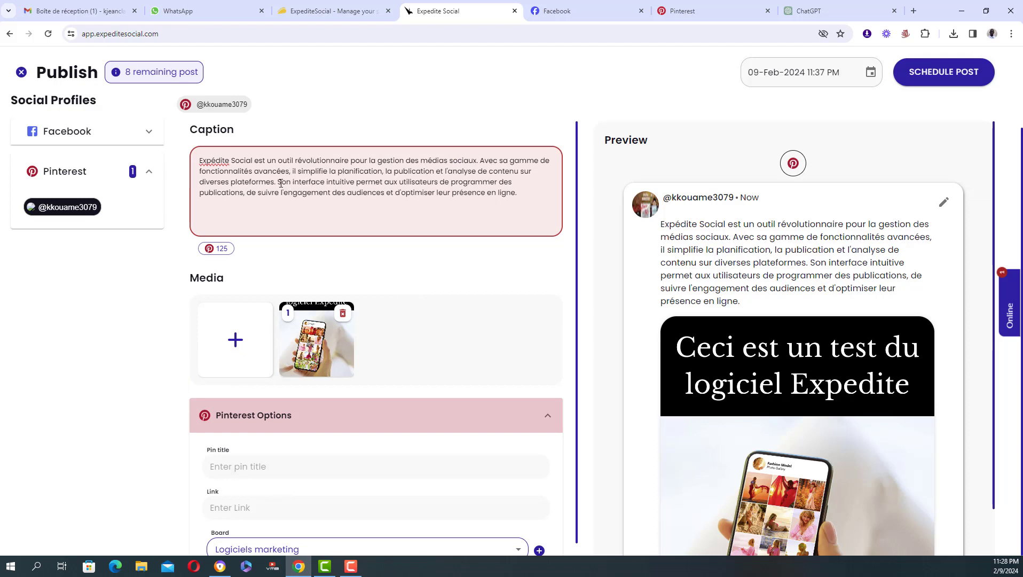
Shorten the Pinterest caption further by deleting the sentence beginning "Son interface intuitive"
{"action": "left_click_drag", "start_coordinate": [279, 182], "coordinate": [534, 221]}
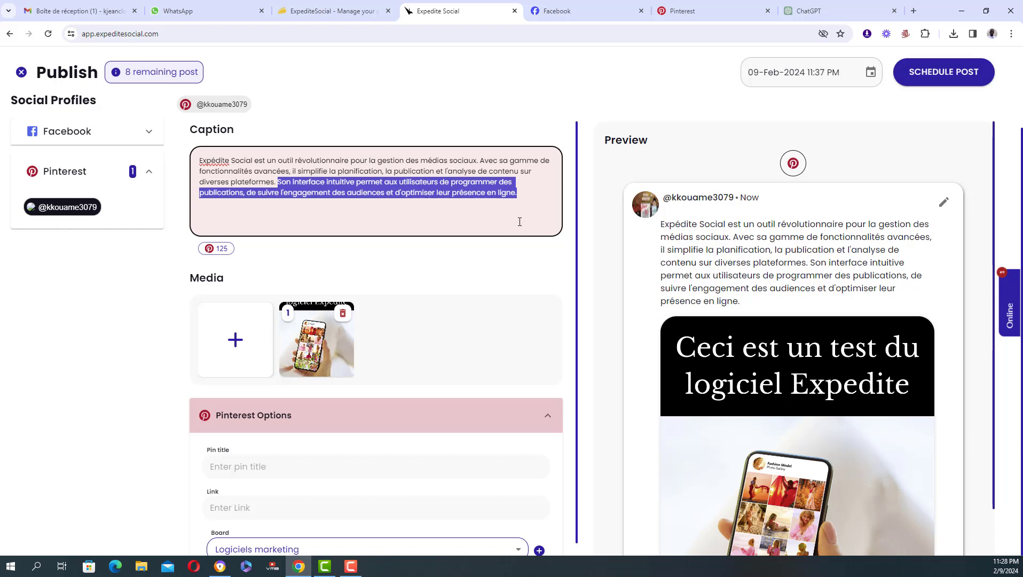
{"action": "key", "text": "BackSpace"}
{"action": "left_click", "coordinate": [529, 279]}
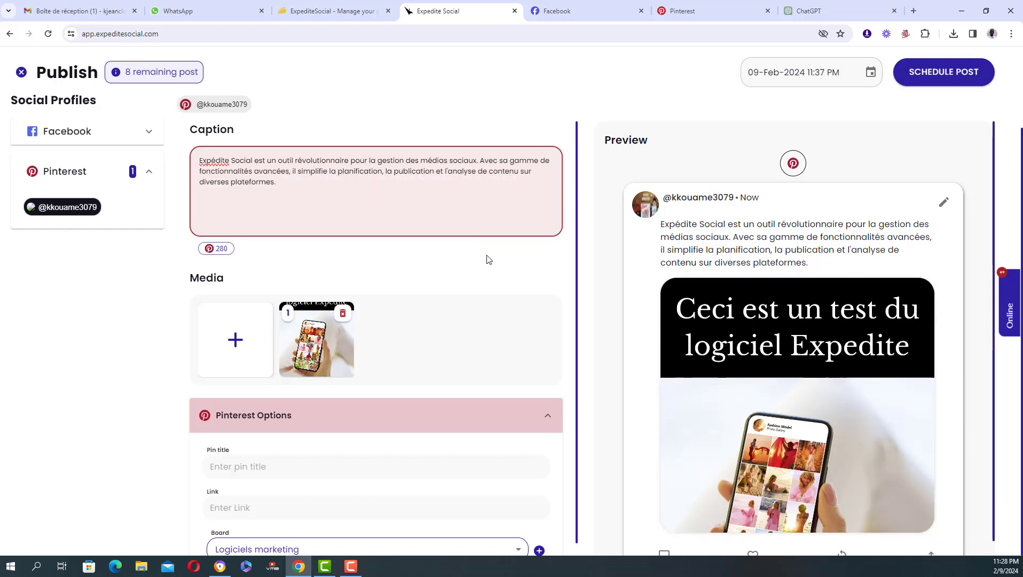
Set the pin title to "Expedite social" in the Pinterest options
{"action": "scroll", "coordinate": [450, 303], "scroll_direction": "down", "scroll_amount": 1}
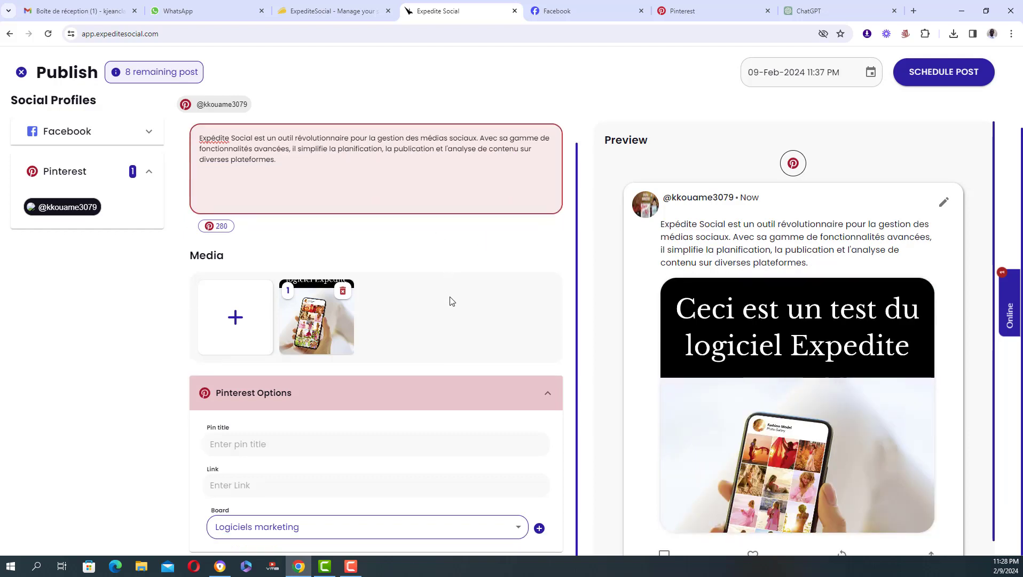
{"action": "left_click", "coordinate": [271, 449]}
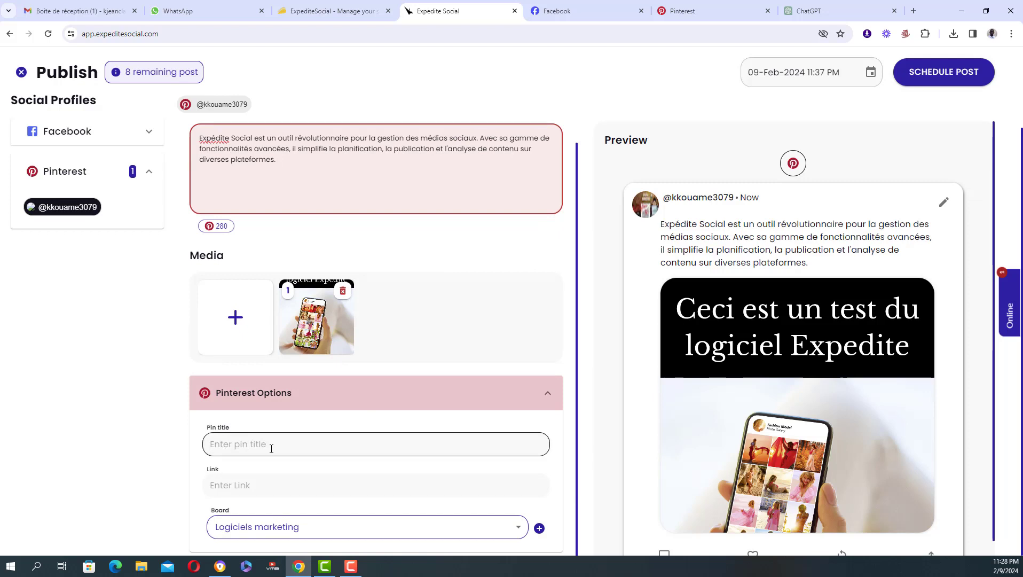
{"action": "type", "text": "E"}
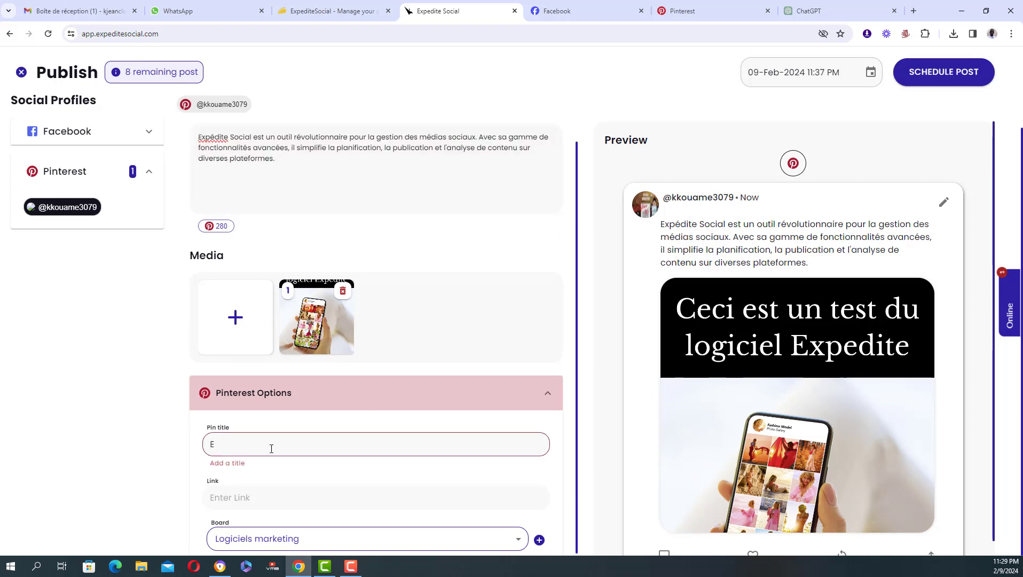
{"action": "type", "text": "xp"}
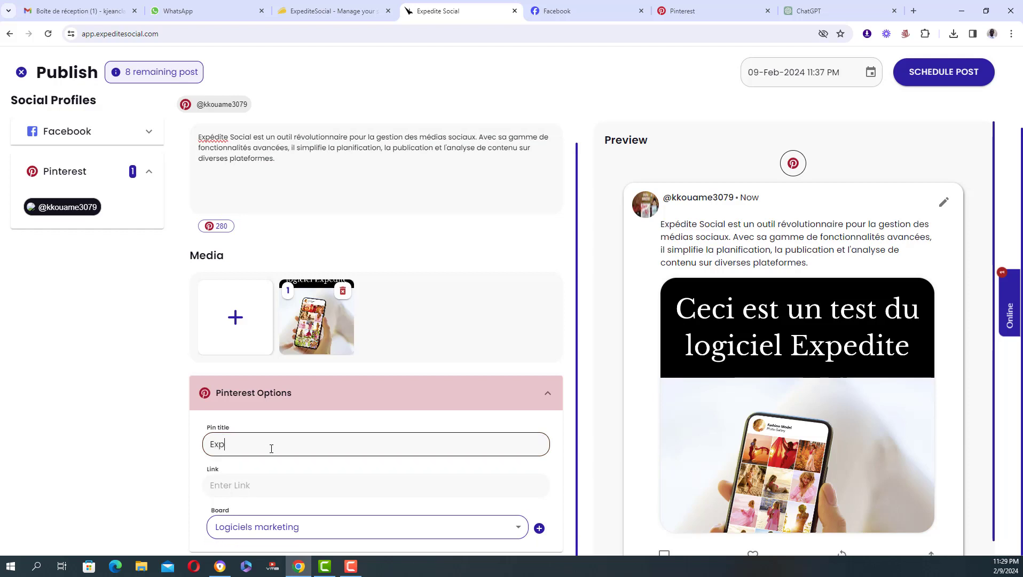
{"action": "type", "text": "edite social"}
Copy the address of the ExpediteSocial AppSumo page and paste it as the pin's link
{"action": "left_click", "coordinate": [266, 489]}
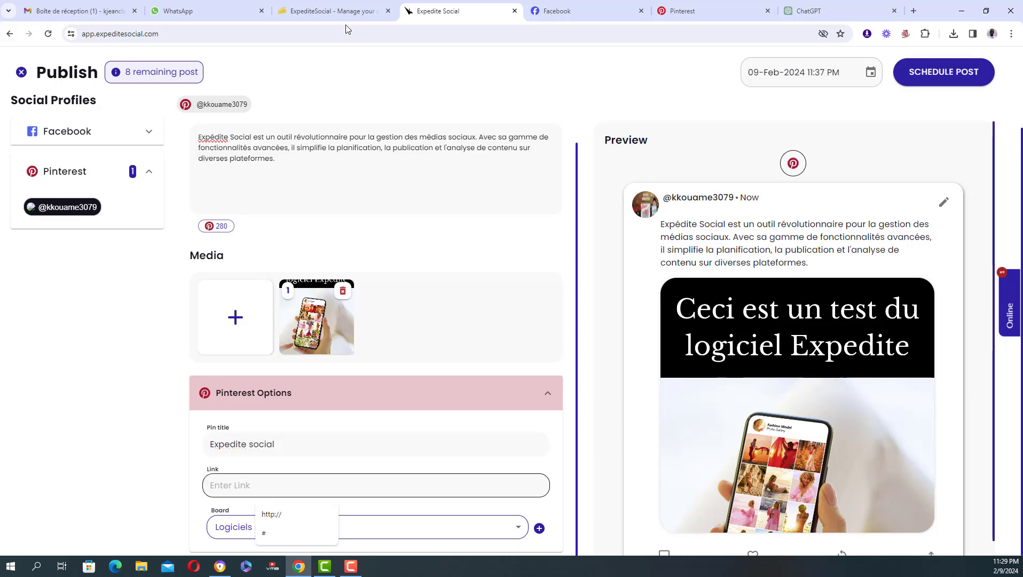
{"action": "left_click", "coordinate": [335, 11]}
{"action": "left_click", "coordinate": [207, 34]}
{"action": "key", "text": "ctrl+c"}
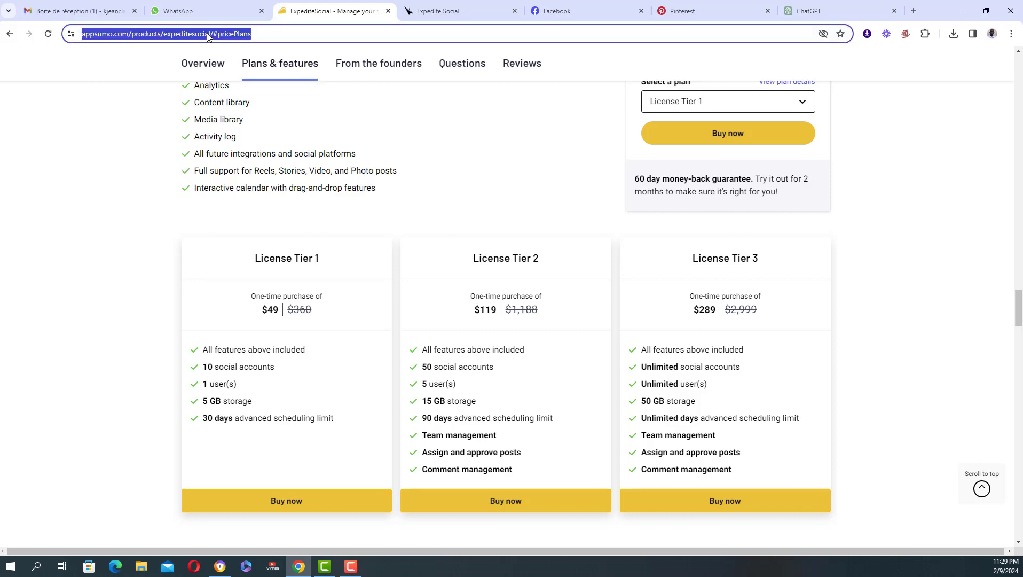
{"action": "right_click", "coordinate": [207, 34]}
{"action": "left_click", "coordinate": [255, 133]}
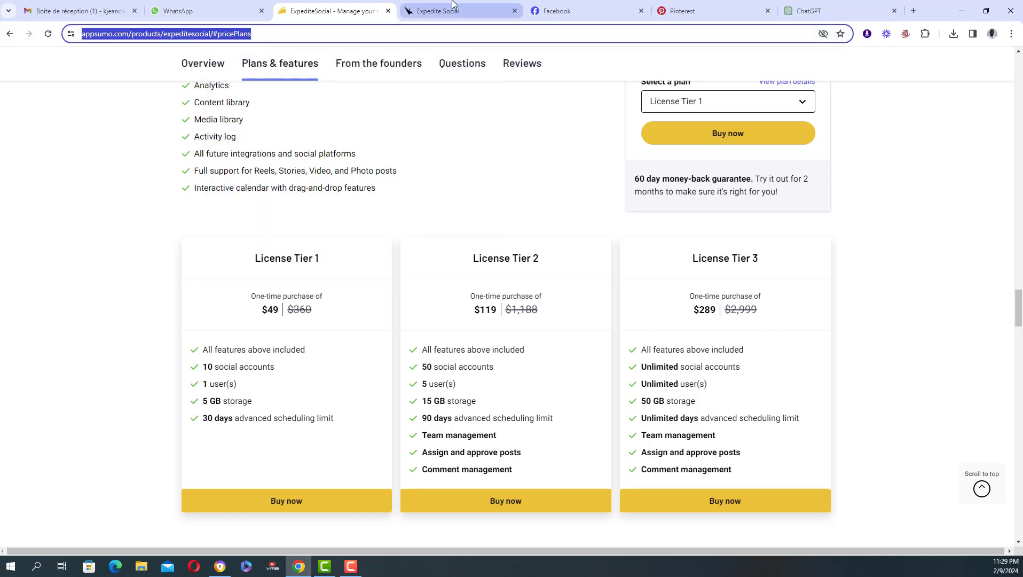
{"action": "left_click", "coordinate": [438, 10]}
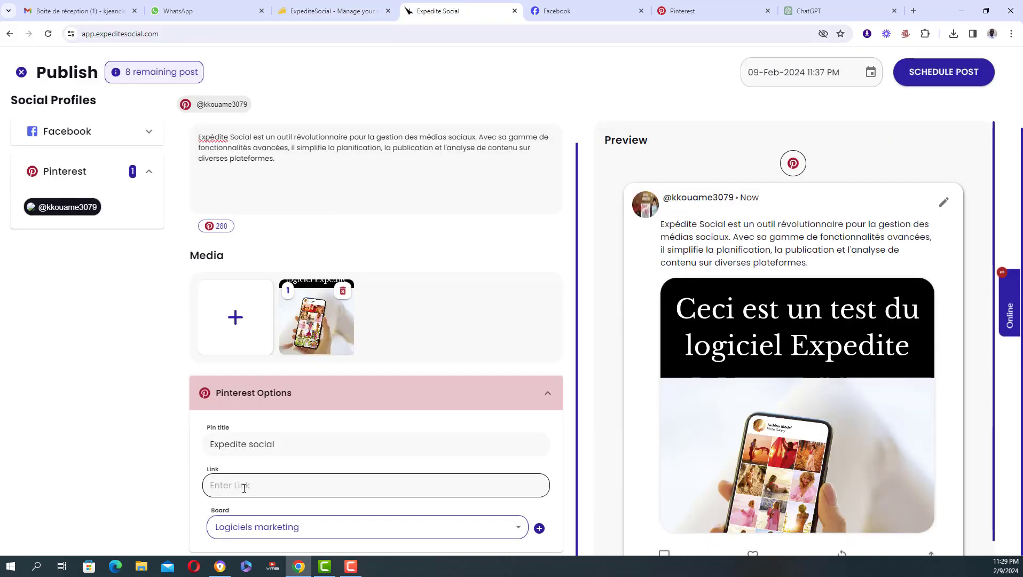
{"action": "key", "text": "ctrl+v"}
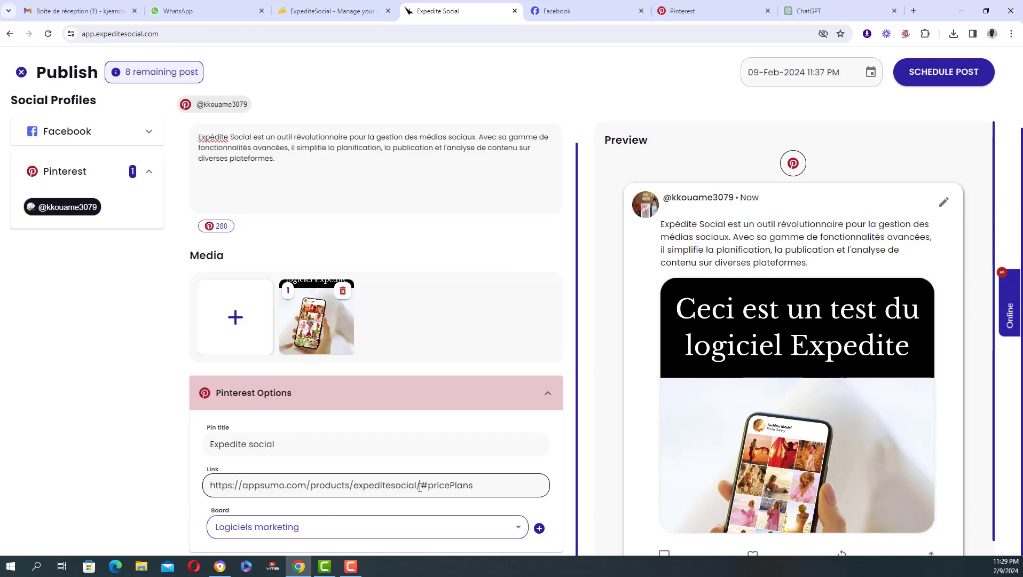
{"action": "left_click_drag", "start_coordinate": [420, 485], "coordinate": [524, 490]}
{"action": "key", "text": "BackSpace"}
{"action": "left_click", "coordinate": [538, 504]}
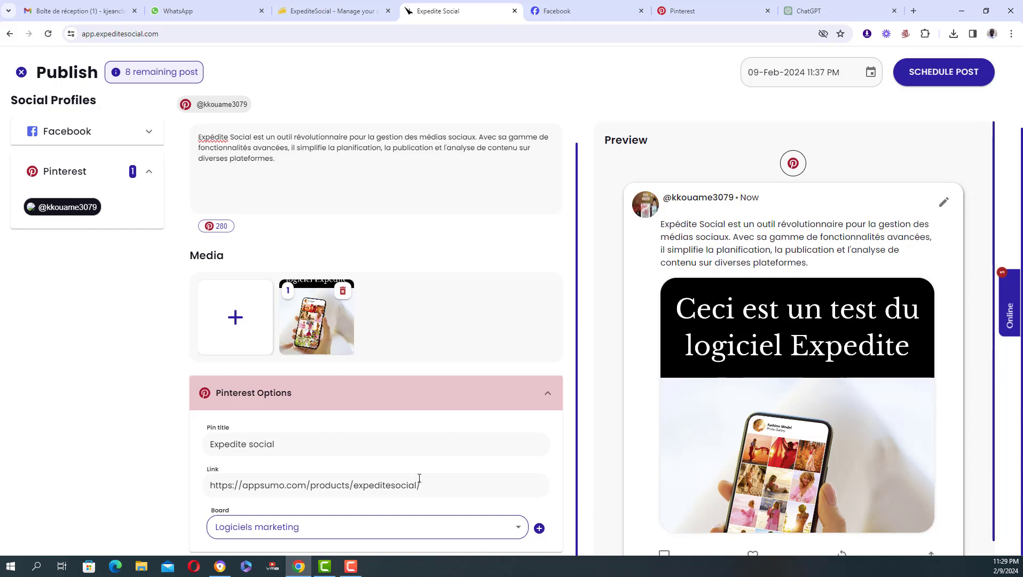
Review the pin preview and schedule the Pinterest post for 09-Feb-2024 11:37 PM
{"action": "scroll", "coordinate": [599, 357], "scroll_direction": "down", "scroll_amount": 1}
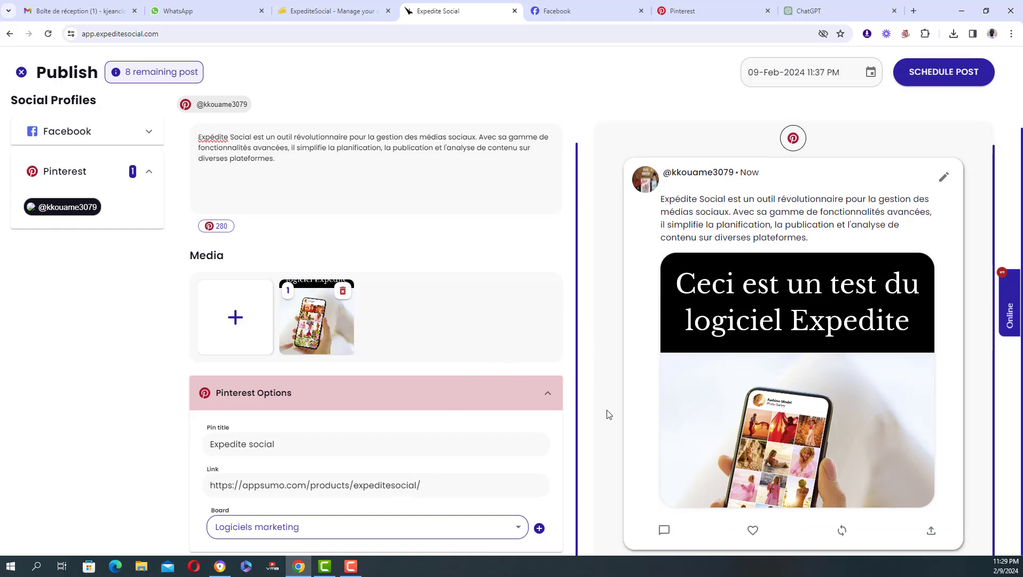
{"action": "scroll", "coordinate": [607, 415], "scroll_direction": "up", "scroll_amount": 1}
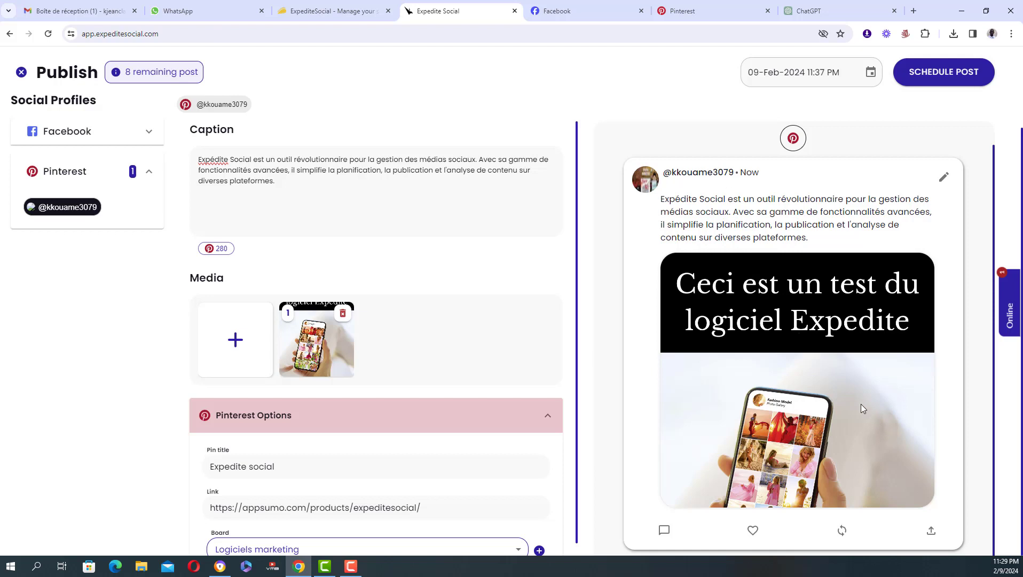
{"action": "scroll", "coordinate": [806, 411], "scroll_direction": "up", "scroll_amount": 1}
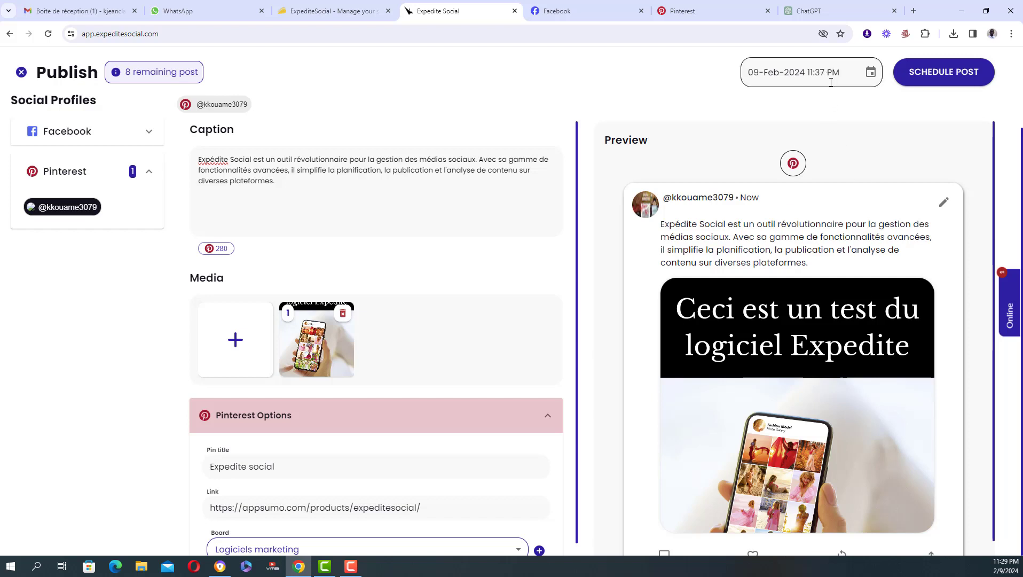
{"action": "left_click", "coordinate": [951, 78]}
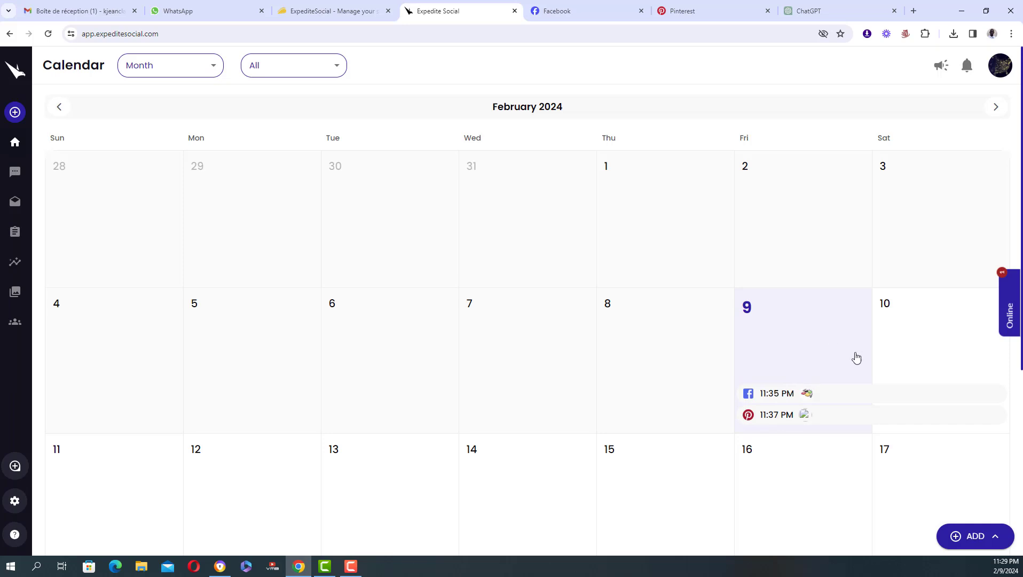
Start another new post from the calendar and select the Facebook page "Logitest, test et analyse de logiciel" as its social profile
{"action": "left_click", "coordinate": [956, 347]}
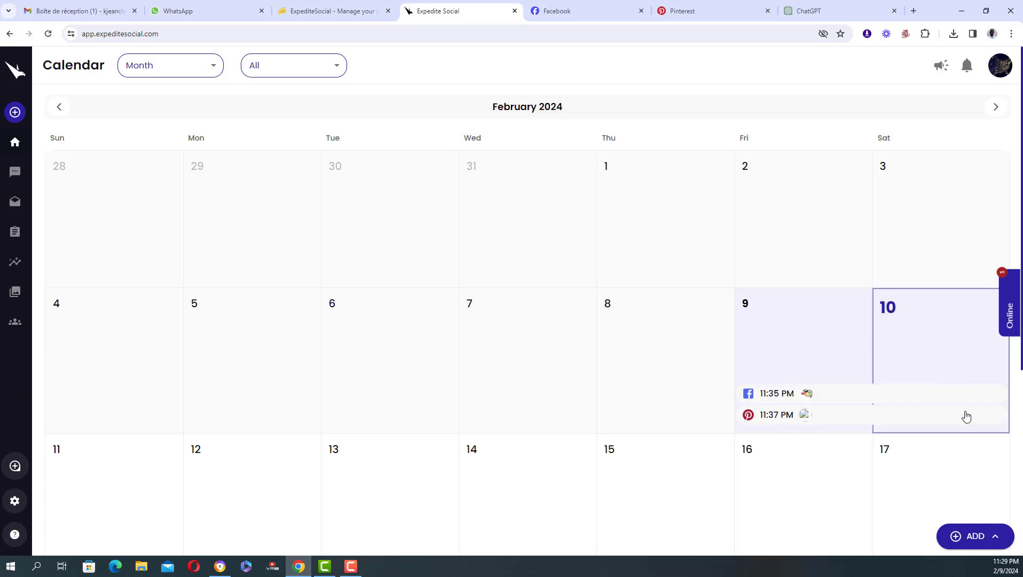
{"action": "left_click", "coordinate": [967, 539]}
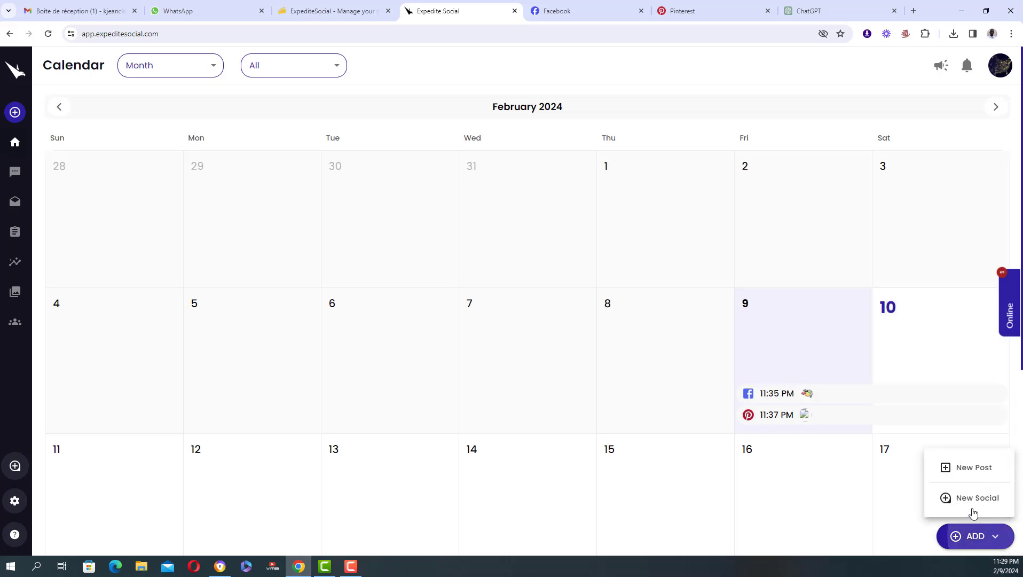
{"action": "left_click", "coordinate": [972, 473]}
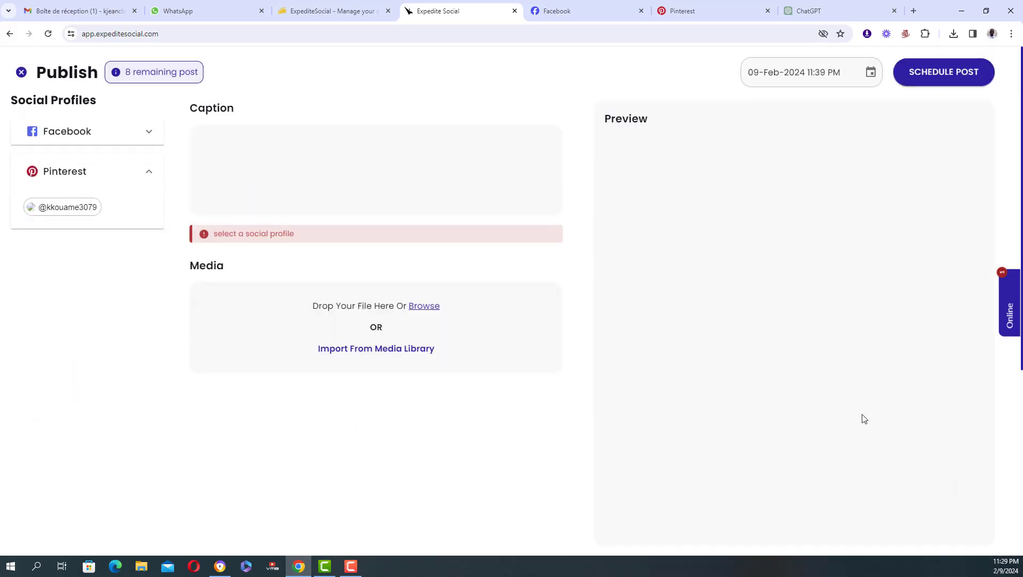
{"action": "left_click", "coordinate": [147, 132]}
{"action": "left_click", "coordinate": [94, 175]}
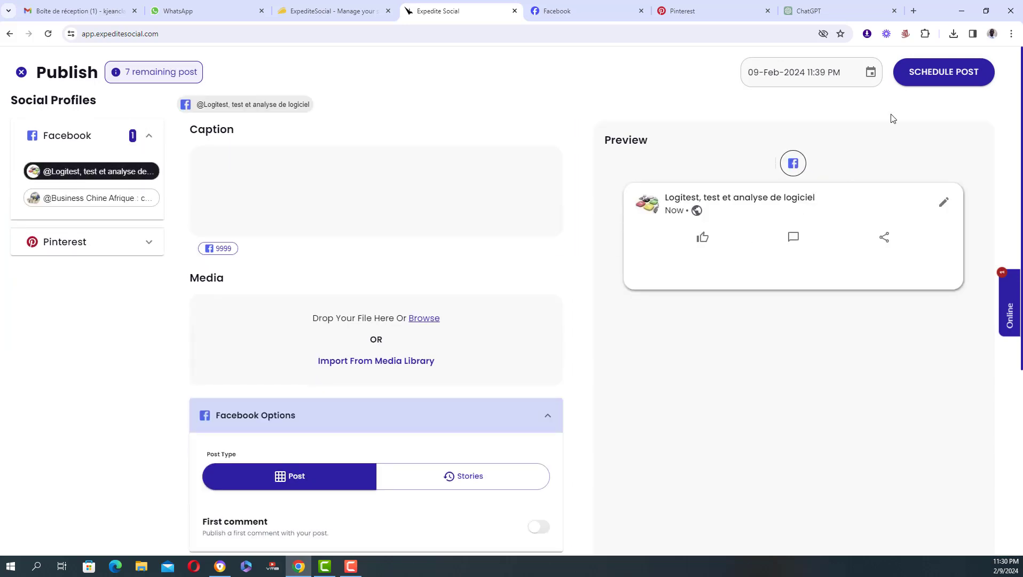
Set the Facebook post's publishing date and time to 10-Feb-2024 09:00 AM
{"action": "left_click", "coordinate": [872, 74]}
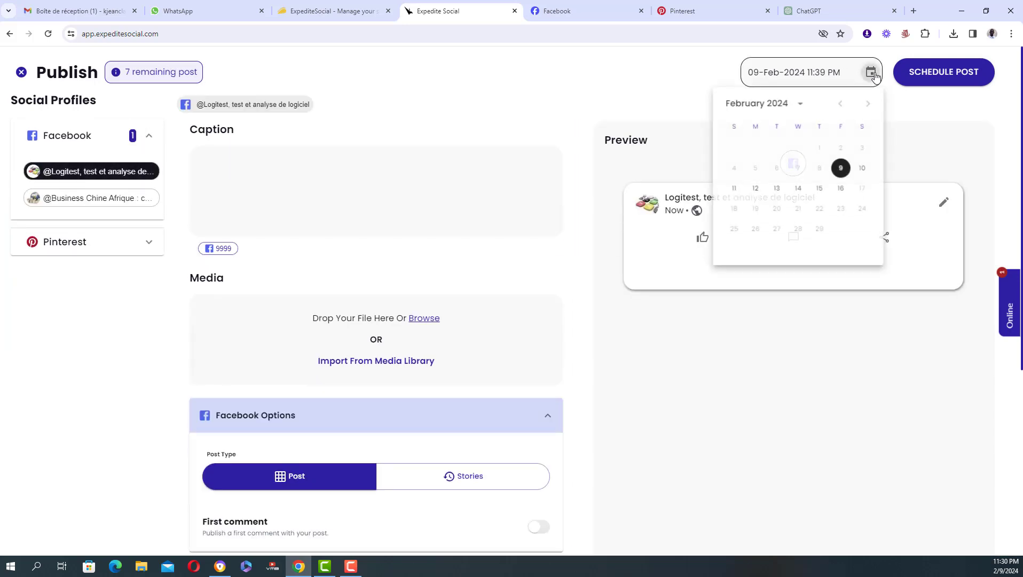
{"action": "left_click", "coordinate": [862, 168]}
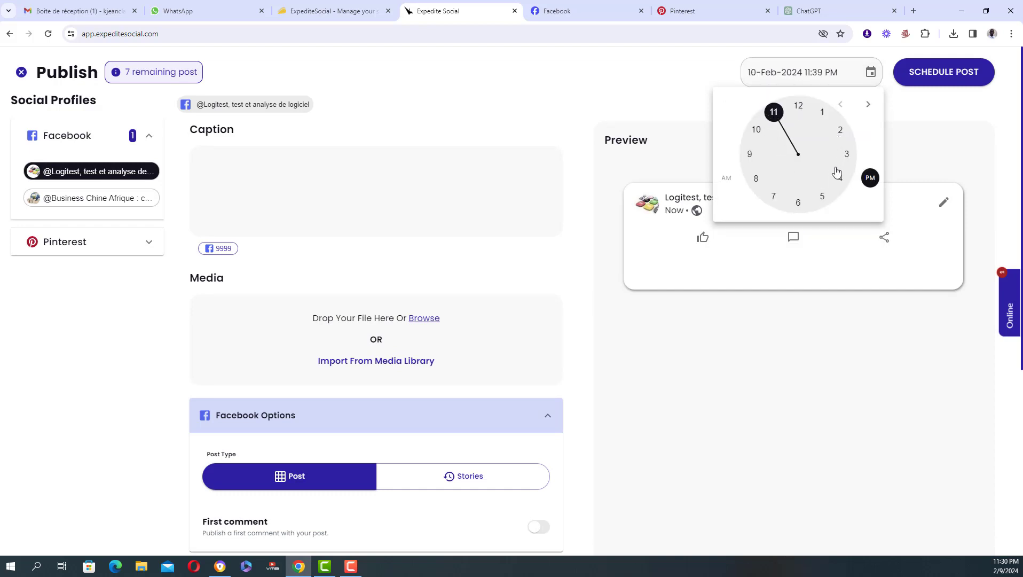
{"action": "left_click", "coordinate": [750, 158]}
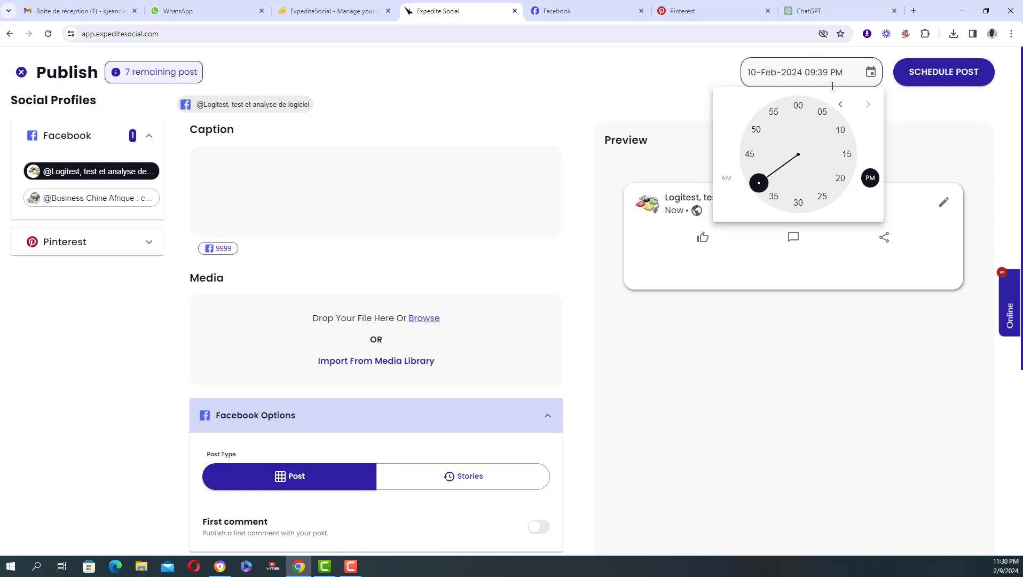
{"action": "left_click", "coordinate": [729, 178]}
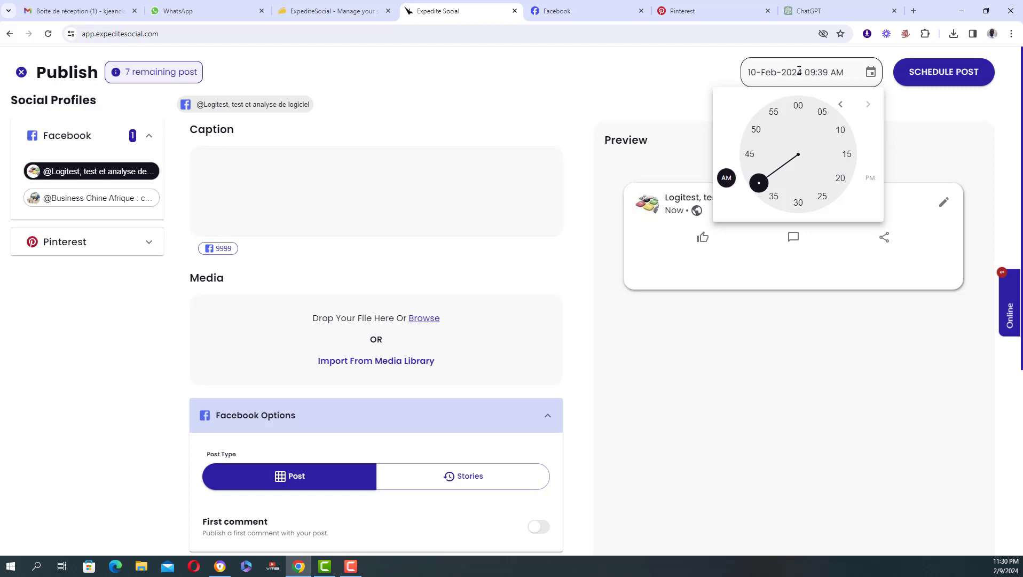
{"action": "left_click", "coordinate": [800, 108]}
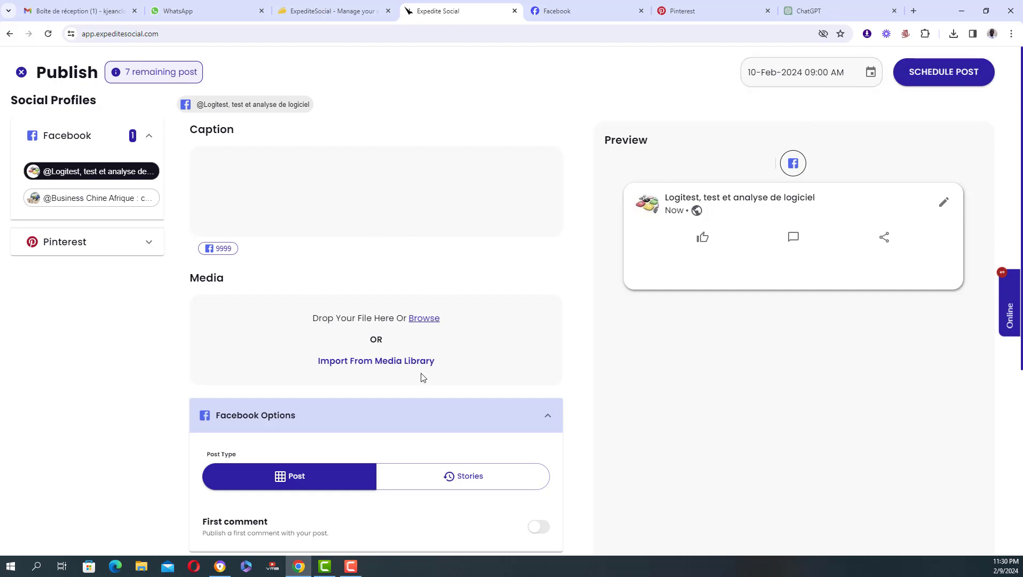
Try to attach the image "Expedite social" from the Téléchargements folder to the Facebook post
{"action": "left_click", "coordinate": [426, 318]}
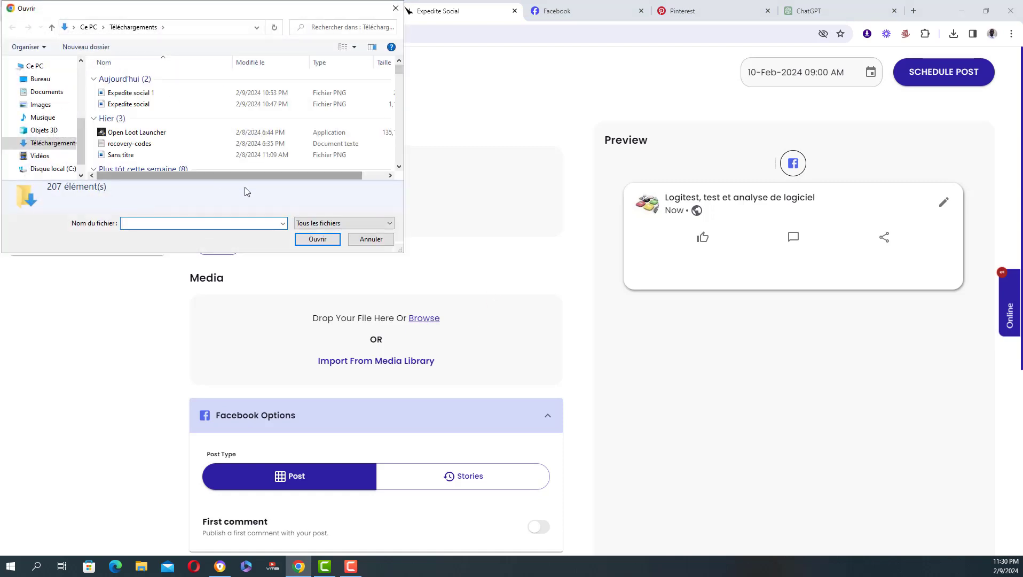
{"action": "left_click", "coordinate": [153, 106]}
{"action": "left_click", "coordinate": [317, 239]}
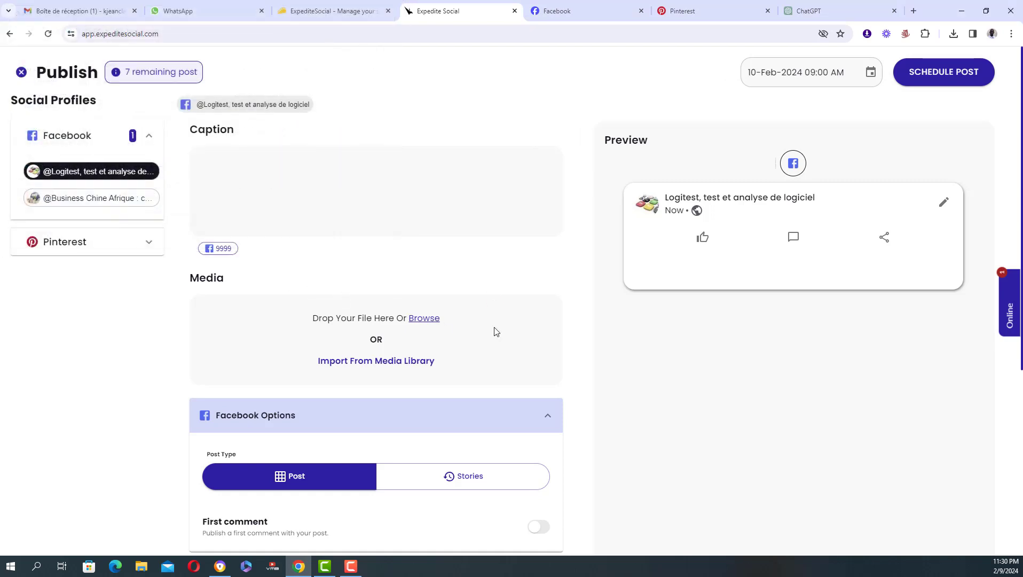
Attach the image "Expedite social 1" from the Téléchargements folder to the Facebook post
{"action": "left_click", "coordinate": [425, 318]}
{"action": "left_click", "coordinate": [161, 94]}
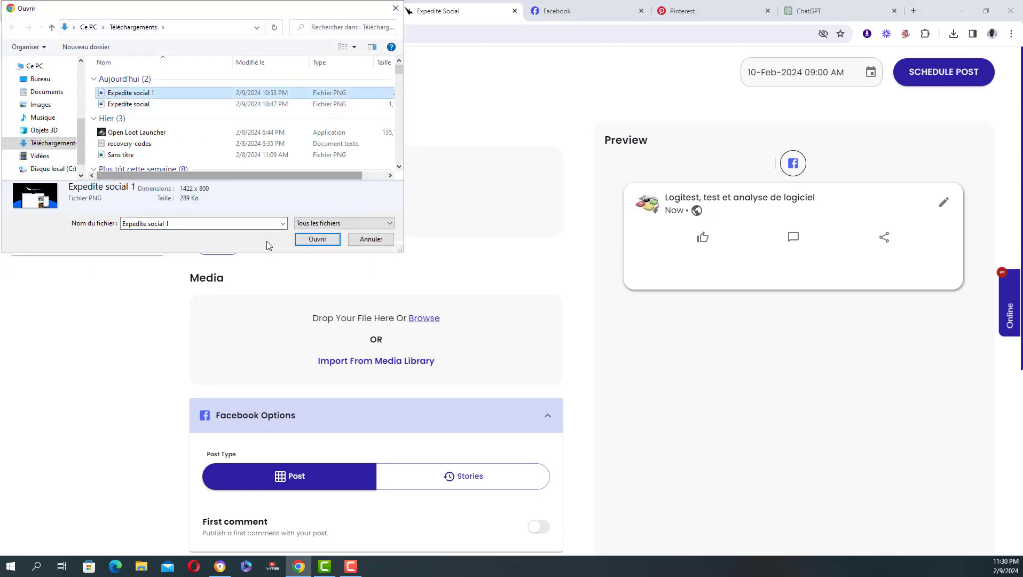
{"action": "left_click", "coordinate": [315, 240]}
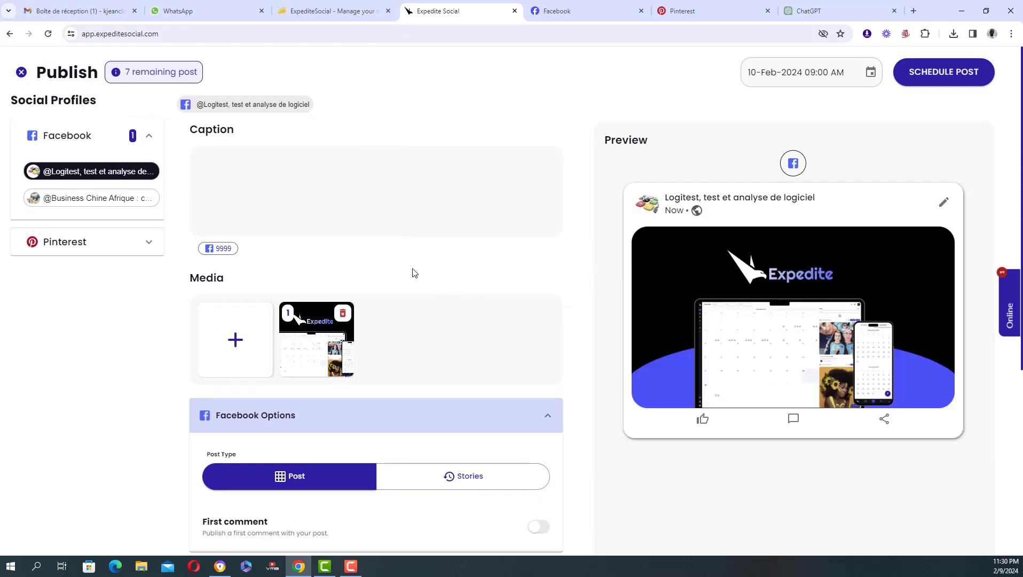
{"action": "right_click", "coordinate": [305, 162]}
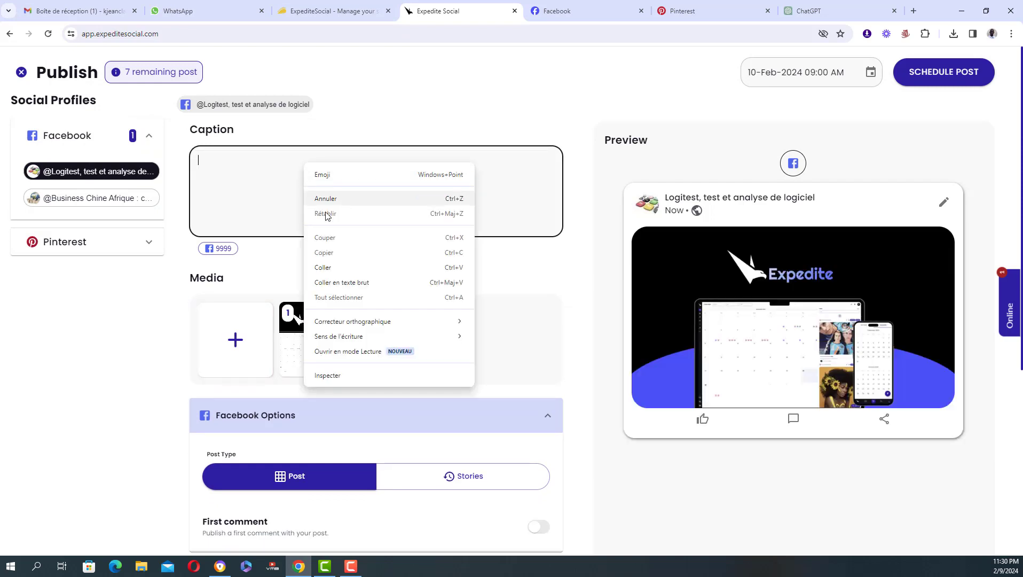
{"action": "left_click", "coordinate": [342, 268]}
{"action": "left_click_drag", "start_coordinate": [415, 160], "coordinate": [189, 170]}
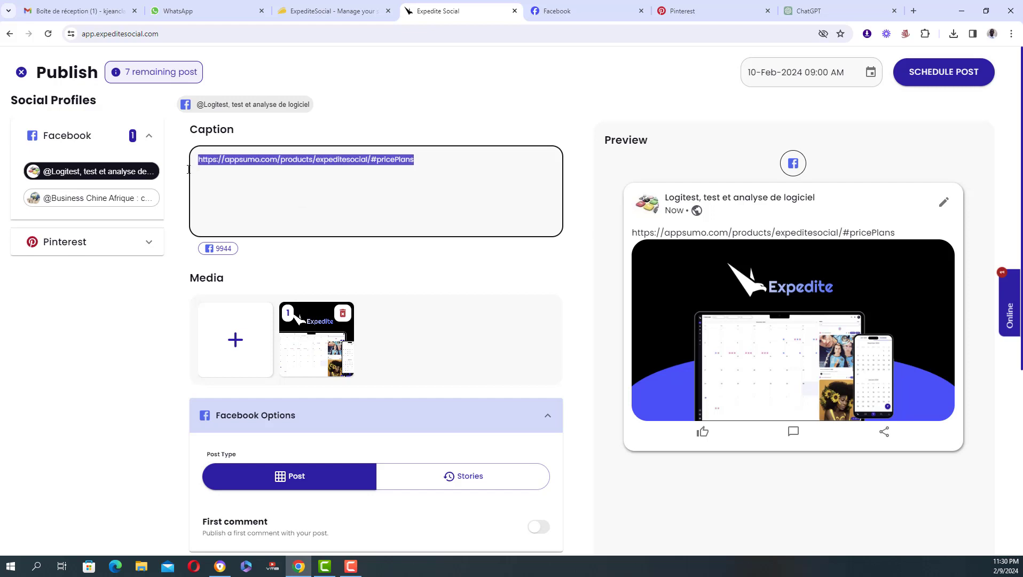
{"action": "key", "text": "BackSpace"}
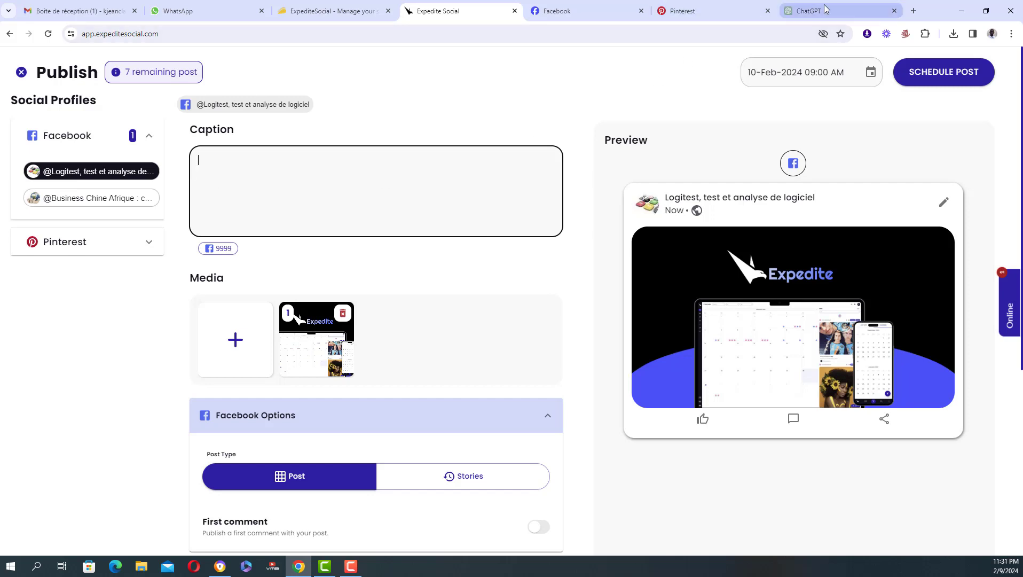
Copy the full French text about Expedite Social from ChatGPT and paste it into the Facebook post's caption
{"action": "left_click", "coordinate": [826, 10]}
{"action": "left_click", "coordinate": [409, 323]}
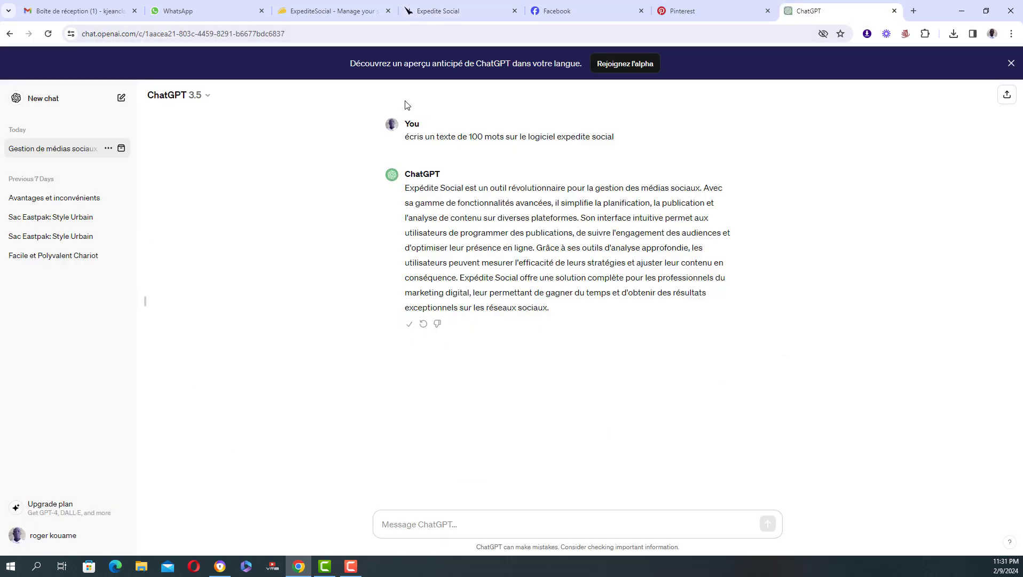
{"action": "left_click", "coordinate": [472, 6]}
{"action": "right_click", "coordinate": [277, 163]}
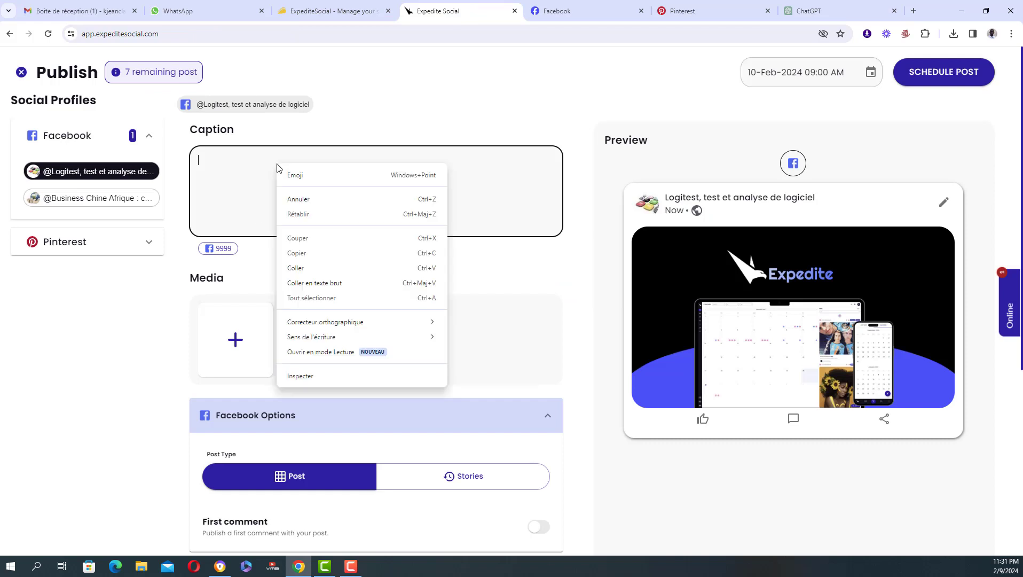
{"action": "left_click", "coordinate": [313, 268]}
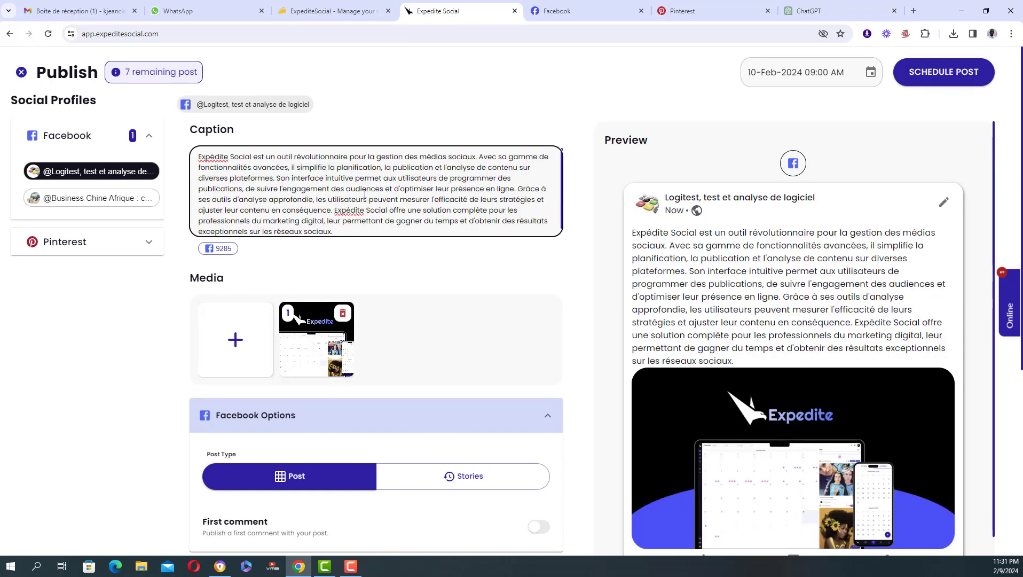
Shorten the Facebook post's caption to its first sentence, ending at "gestion des médias sociaux.", and schedule the post
{"action": "left_click_drag", "start_coordinate": [279, 177], "coordinate": [362, 233]}
{"action": "key", "text": "BackSpace"}
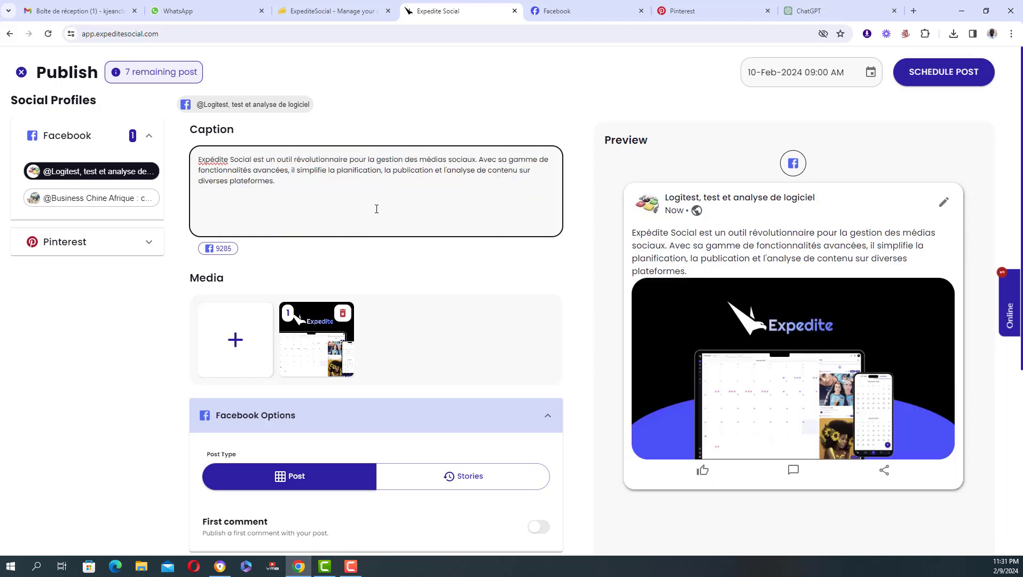
{"action": "left_click", "coordinate": [587, 275]}
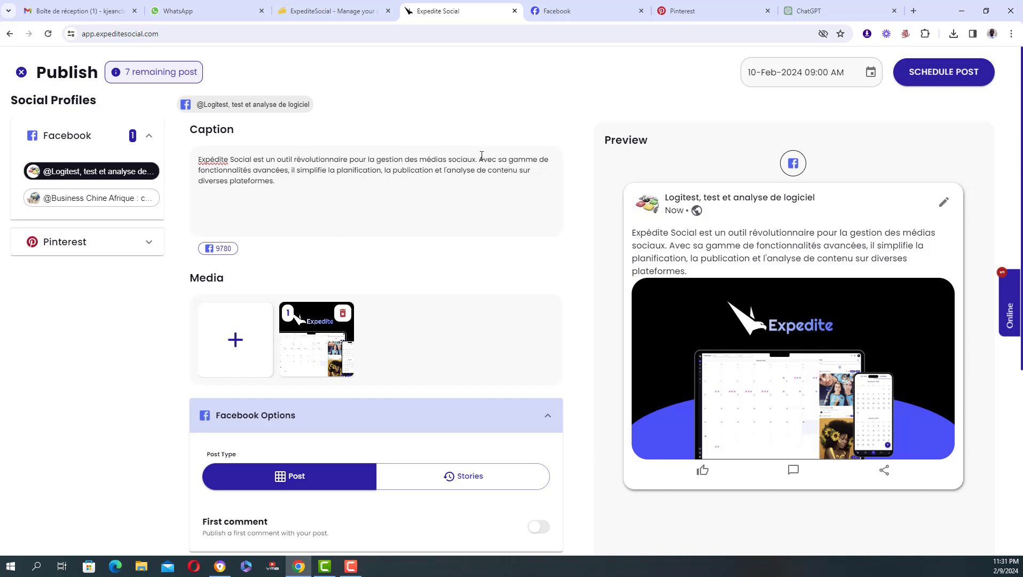
{"action": "left_click_drag", "start_coordinate": [482, 159], "coordinate": [492, 195]}
{"action": "key", "text": "BackSpace"}
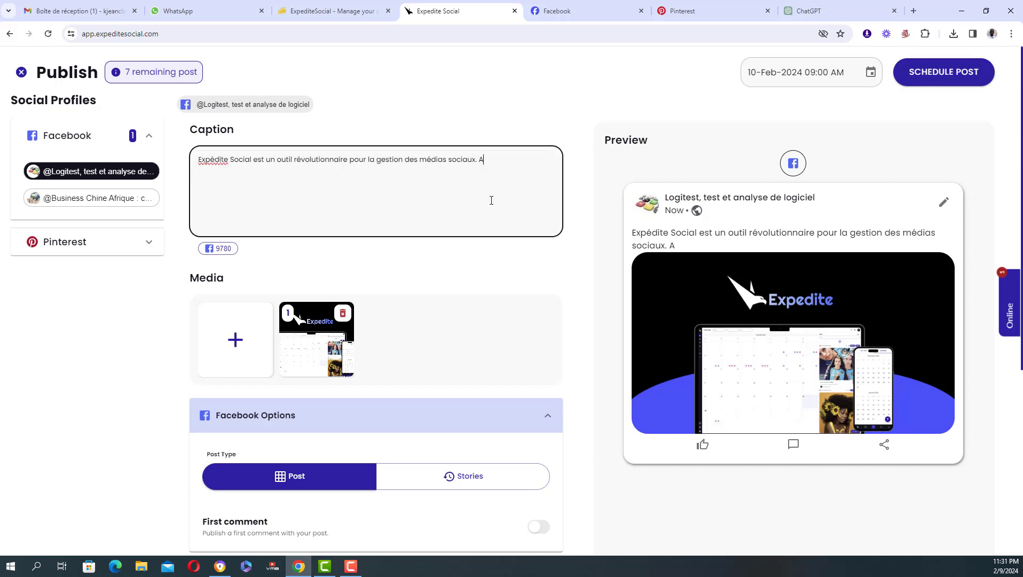
{"action": "left_click", "coordinate": [545, 264]}
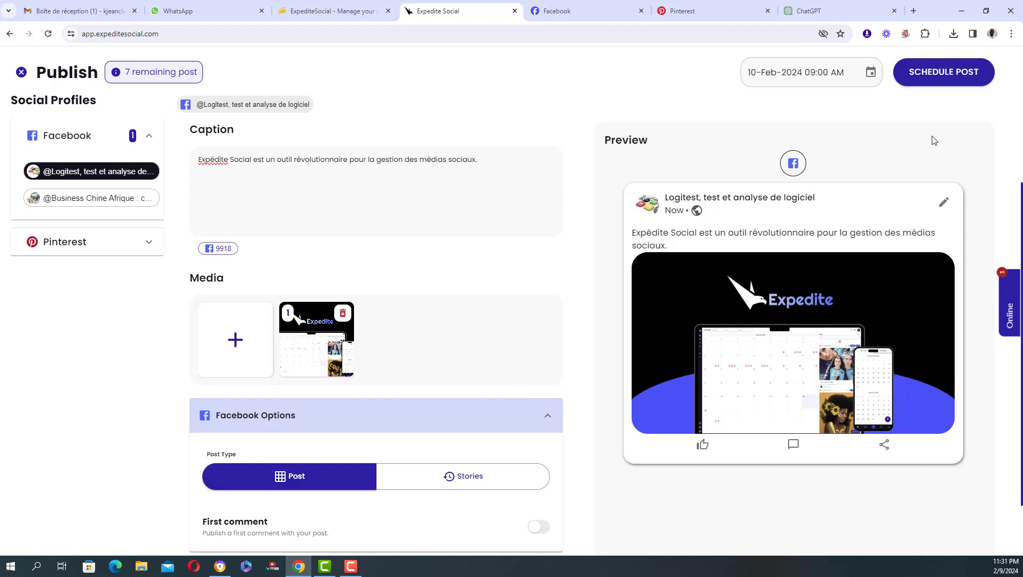
{"action": "left_click", "coordinate": [951, 79]}
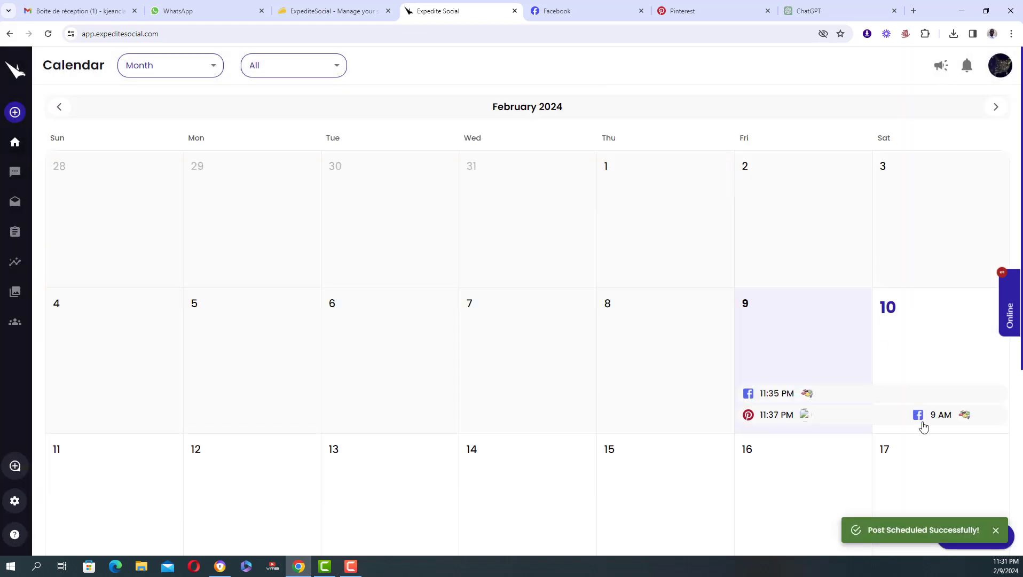
{"action": "scroll", "coordinate": [966, 449], "scroll_direction": "down", "scroll_amount": 1}
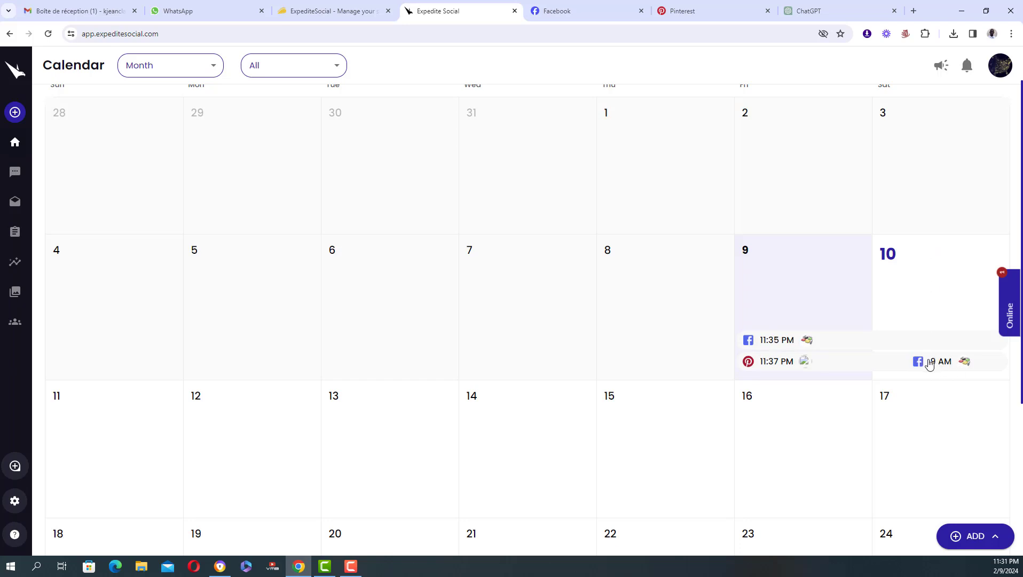
Look through the Facebook page's publications and the reloaded Pinterest profile for the scheduled posts, and return to the ExpediteSocial calendar
{"action": "left_click", "coordinate": [590, 6]}
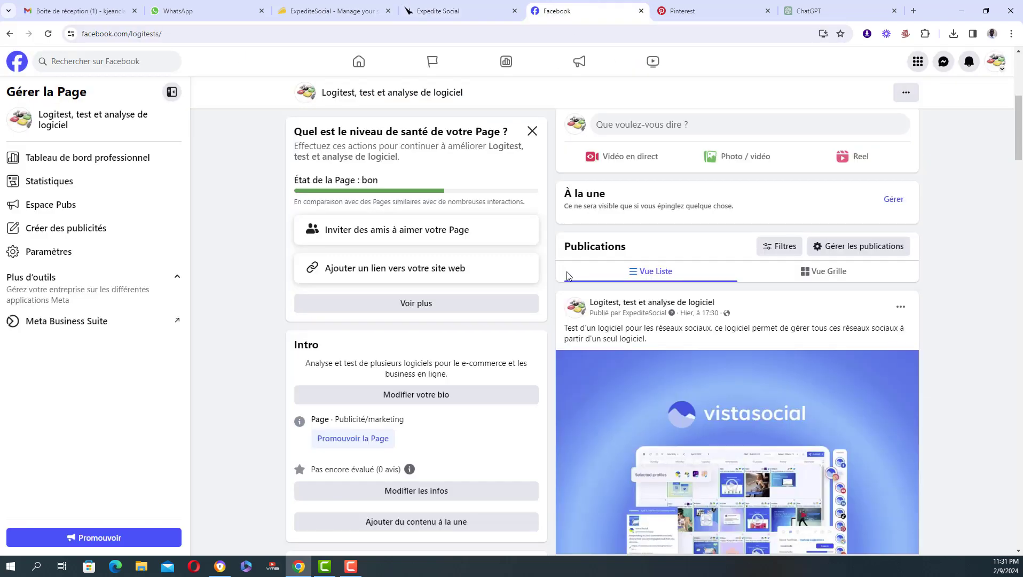
{"action": "scroll", "coordinate": [568, 272], "scroll_direction": "down", "scroll_amount": 3}
{"action": "scroll", "coordinate": [576, 271], "scroll_direction": "up", "scroll_amount": 4}
{"action": "scroll", "coordinate": [655, 239], "scroll_direction": "down", "scroll_amount": 5}
{"action": "scroll", "coordinate": [658, 247], "scroll_direction": "up", "scroll_amount": 6}
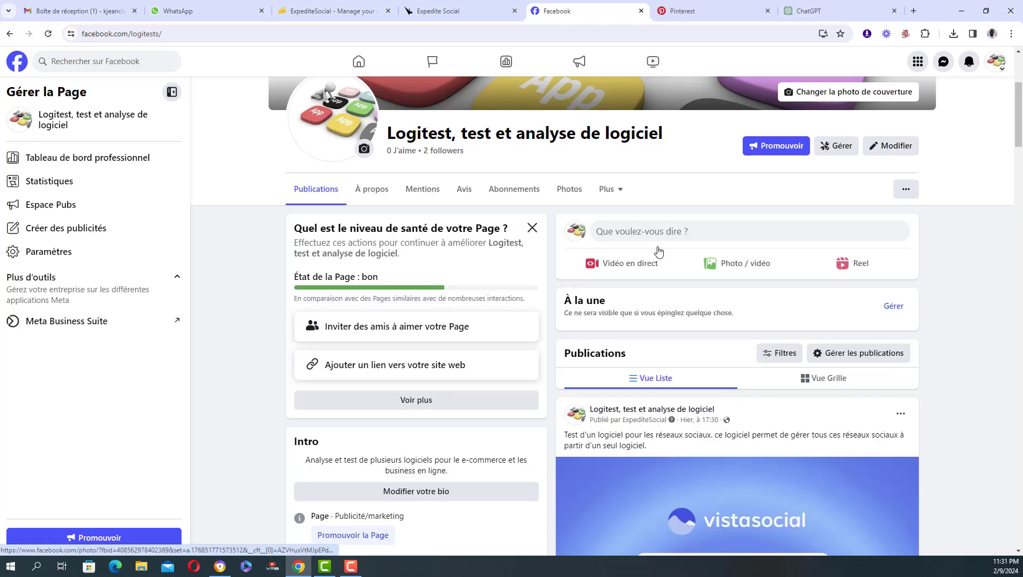
{"action": "left_click", "coordinate": [736, 6]}
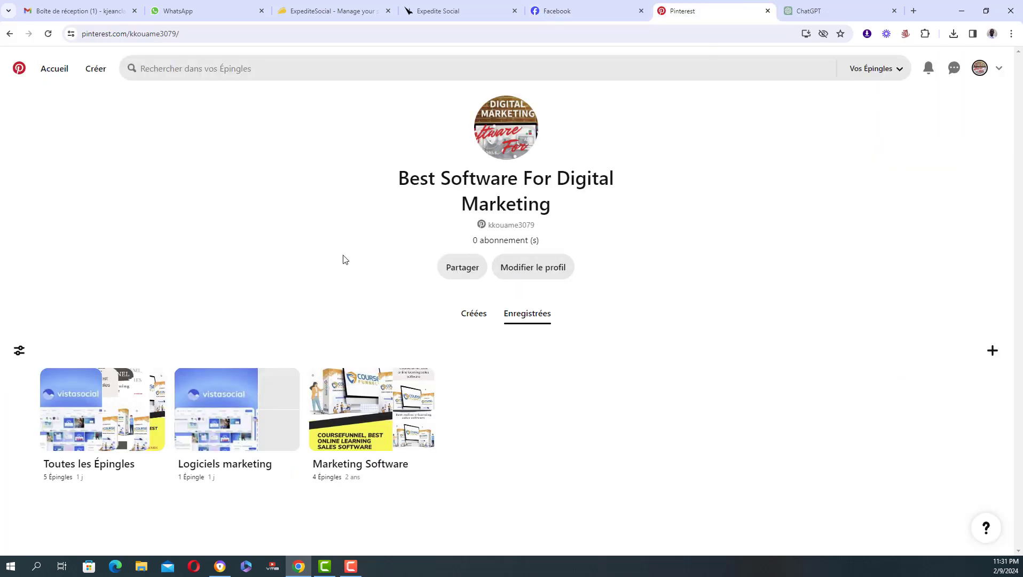
{"action": "left_click", "coordinate": [47, 34]}
{"action": "left_click", "coordinate": [596, 6]}
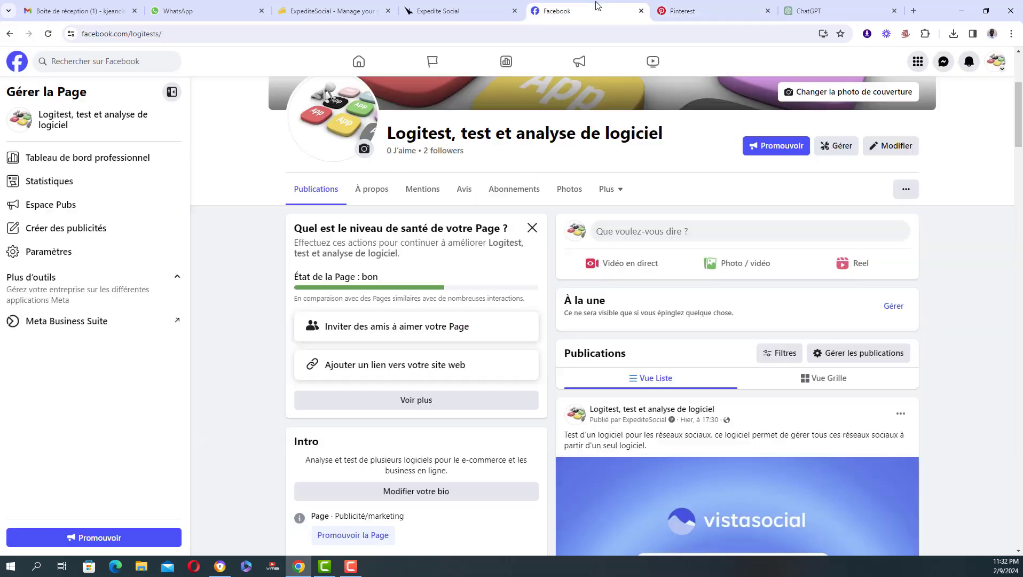
{"action": "left_click", "coordinate": [462, 10]}
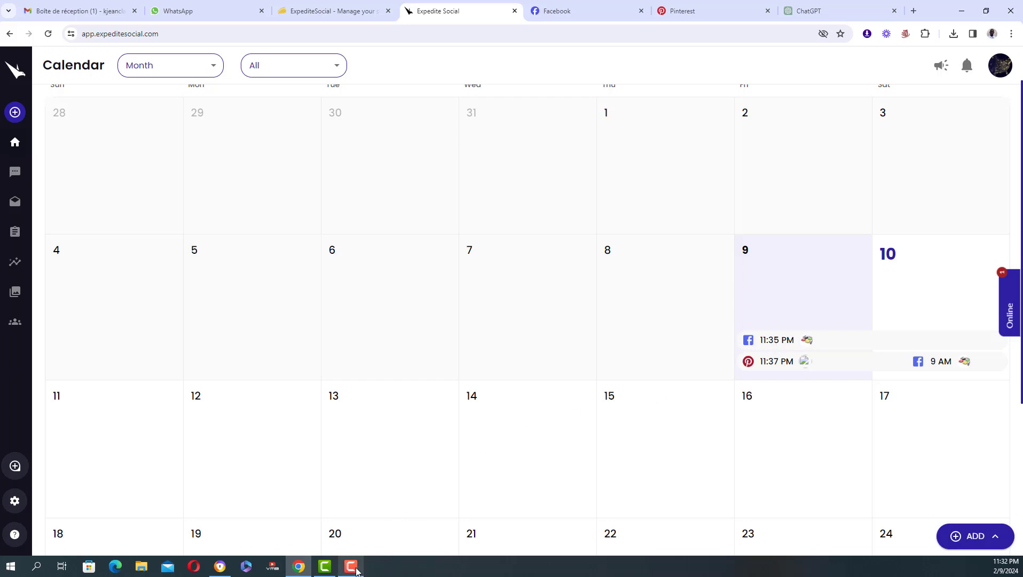
{"action": "left_click", "coordinate": [351, 566]}
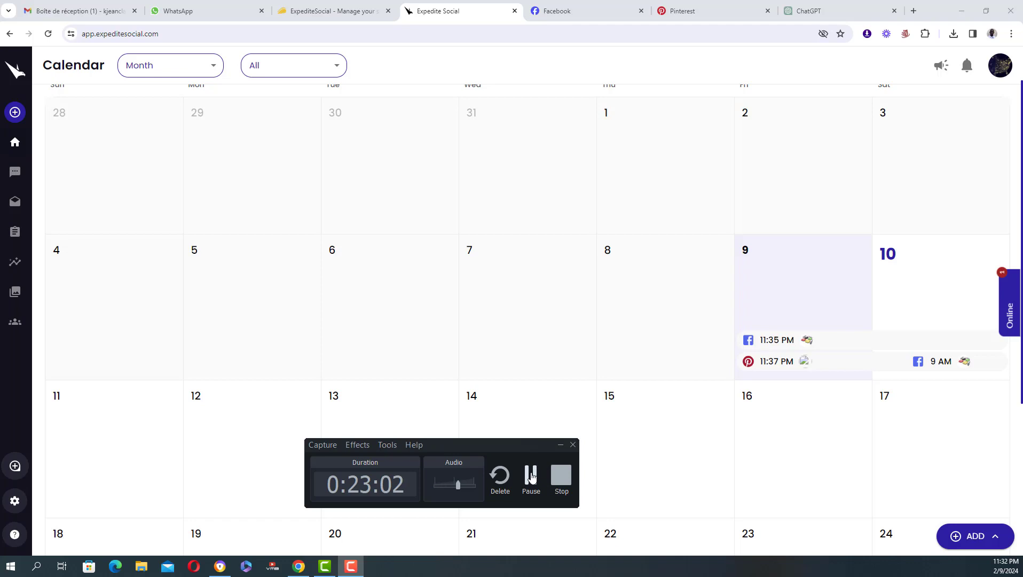
{"action": "left_click", "coordinate": [532, 477]}
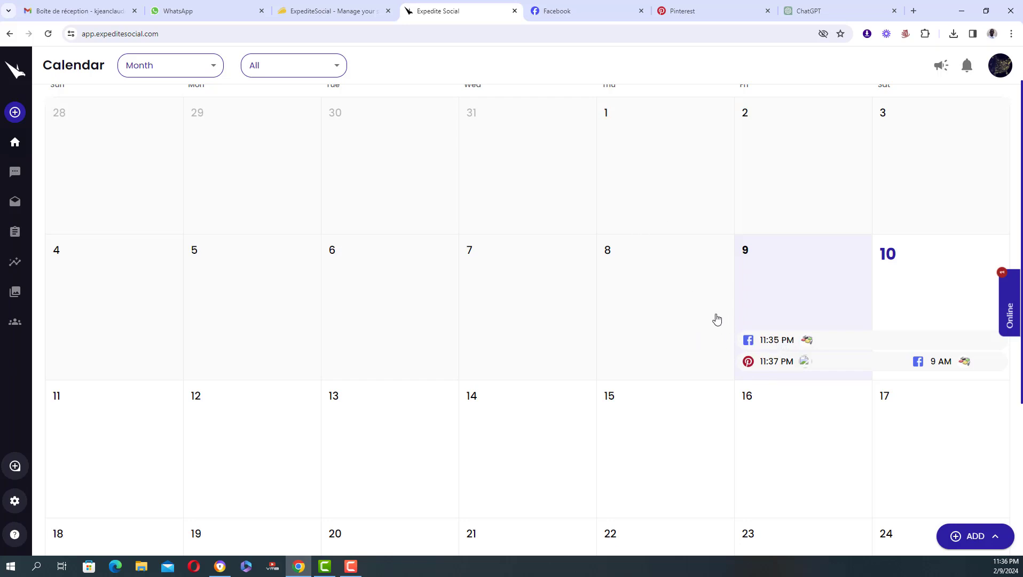
Check the Facebook page's publications, and view the 9 February 11:35 PM Facebook post's details in the ExpediteSocial calendar
{"action": "left_click", "coordinate": [573, 4]}
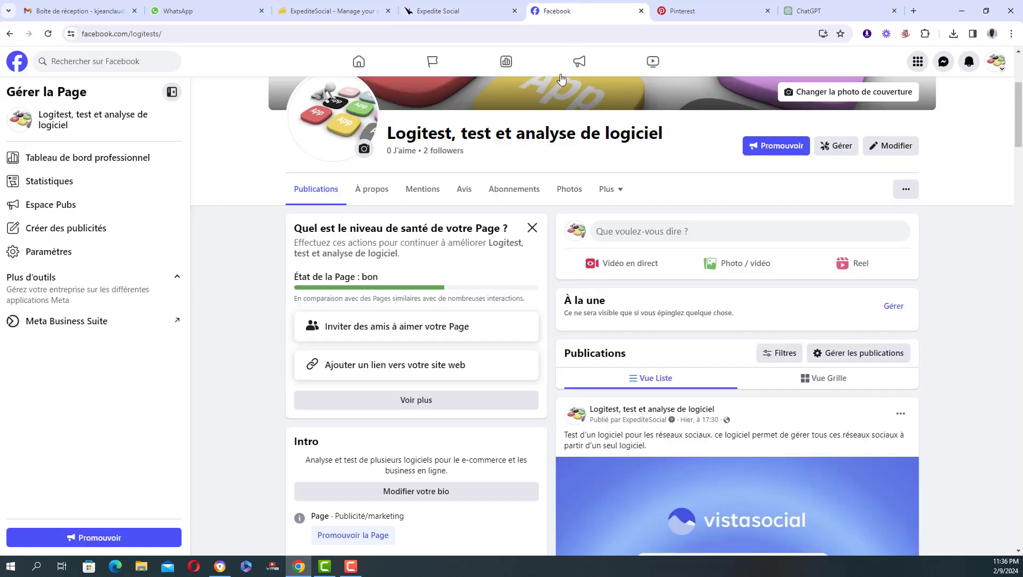
{"action": "scroll", "coordinate": [614, 385], "scroll_direction": "down", "scroll_amount": 4}
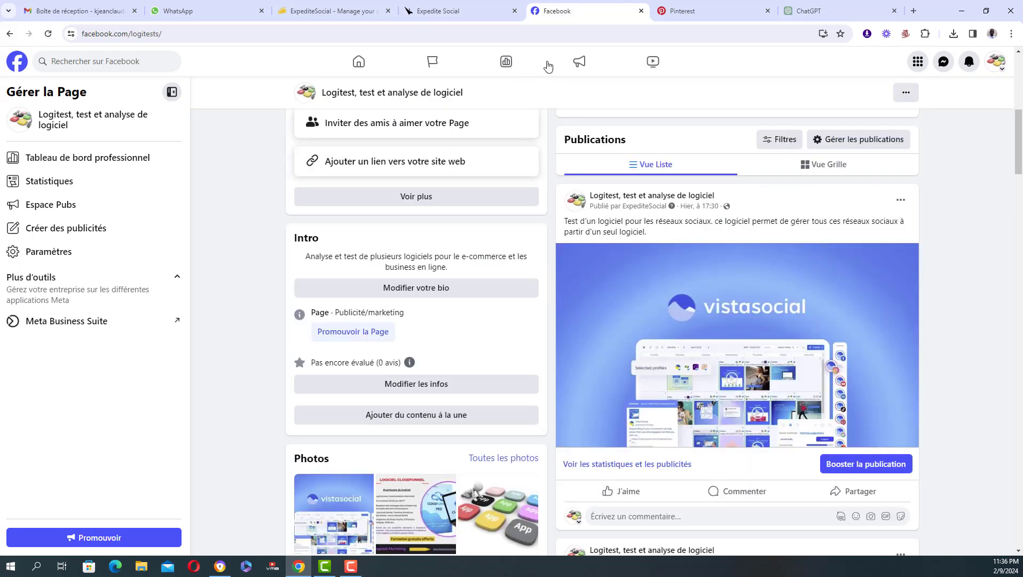
{"action": "left_click", "coordinate": [444, 8]}
{"action": "left_click", "coordinate": [776, 340]}
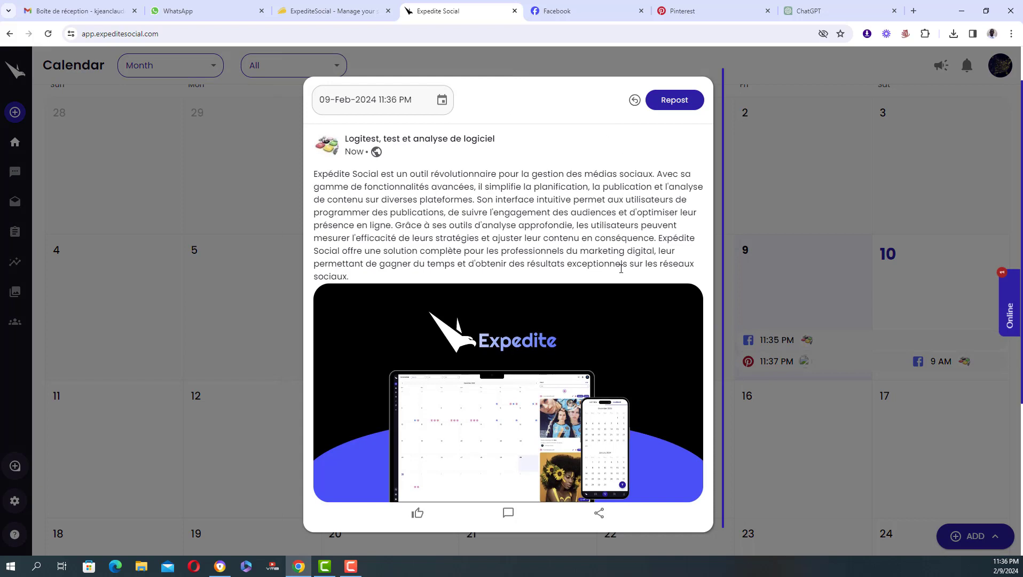
{"action": "scroll", "coordinate": [559, 377], "scroll_direction": "down", "scroll_amount": 1}
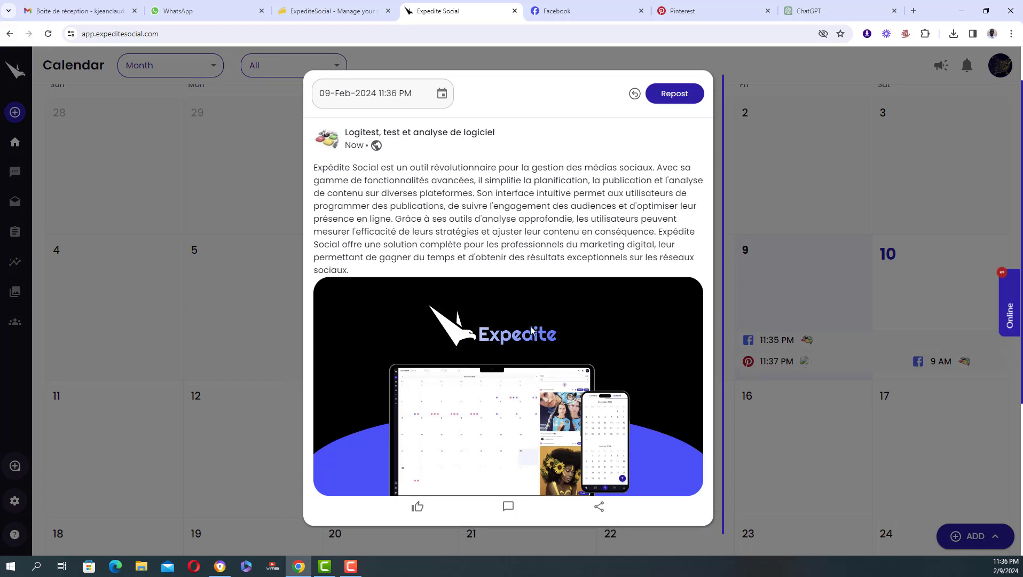
{"action": "scroll", "coordinate": [532, 330], "scroll_direction": "up", "scroll_amount": 1}
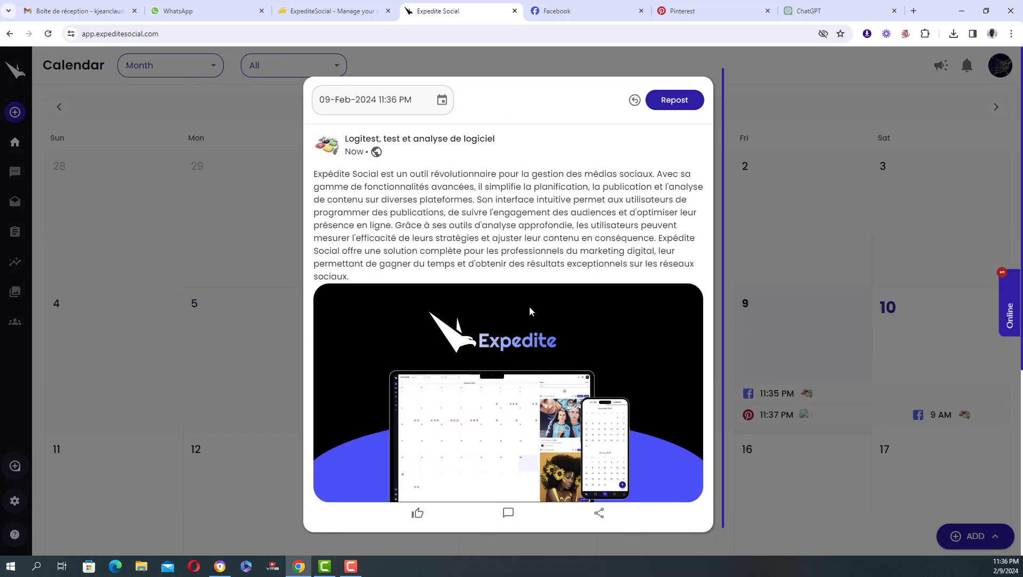
Reload the Facebook page to check its newest post's exact publication time, and close the post details back in ExpediteSocial
{"action": "left_click", "coordinate": [594, 5]}
{"action": "scroll", "coordinate": [374, 80], "scroll_direction": "down", "scroll_amount": 1}
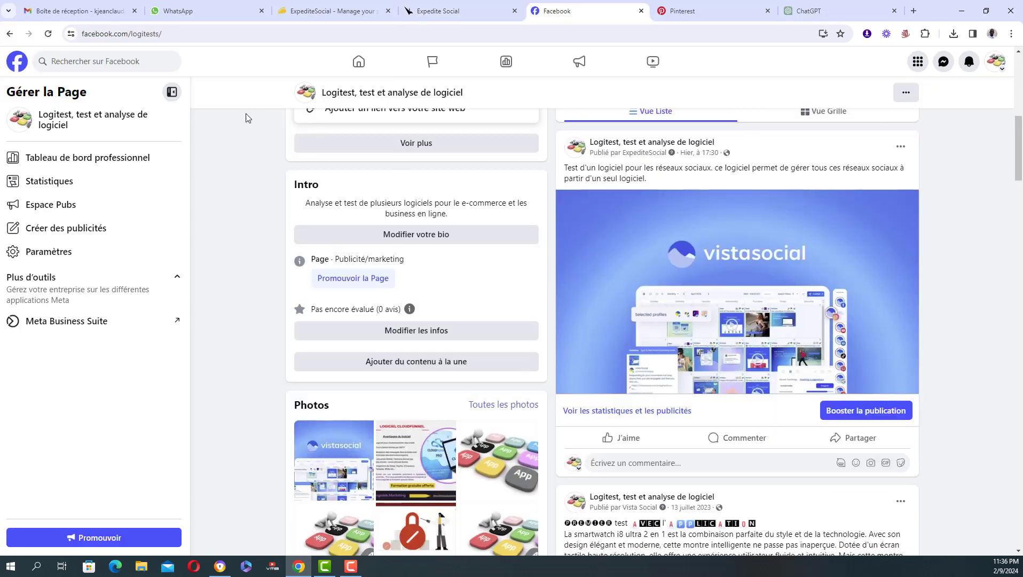
{"action": "left_click", "coordinate": [48, 35]}
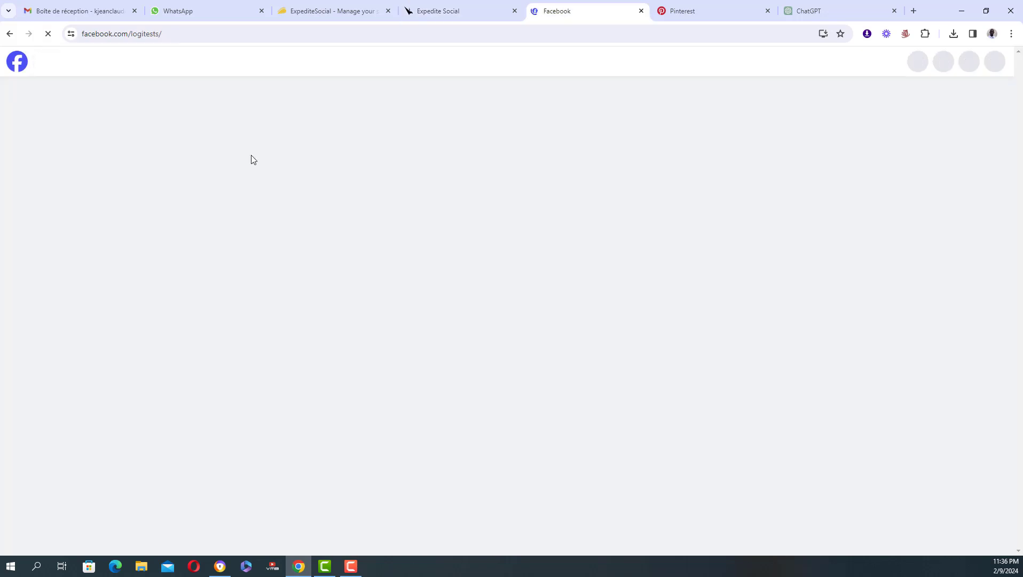
{"action": "scroll", "coordinate": [742, 257], "scroll_direction": "down", "scroll_amount": 7}
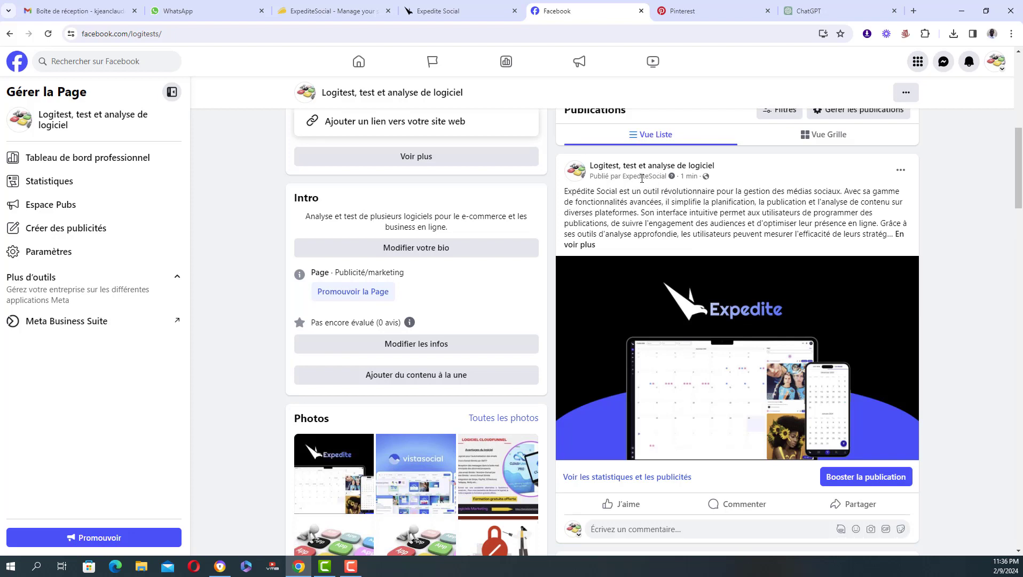
{"action": "mouse_move", "coordinate": [693, 180]}
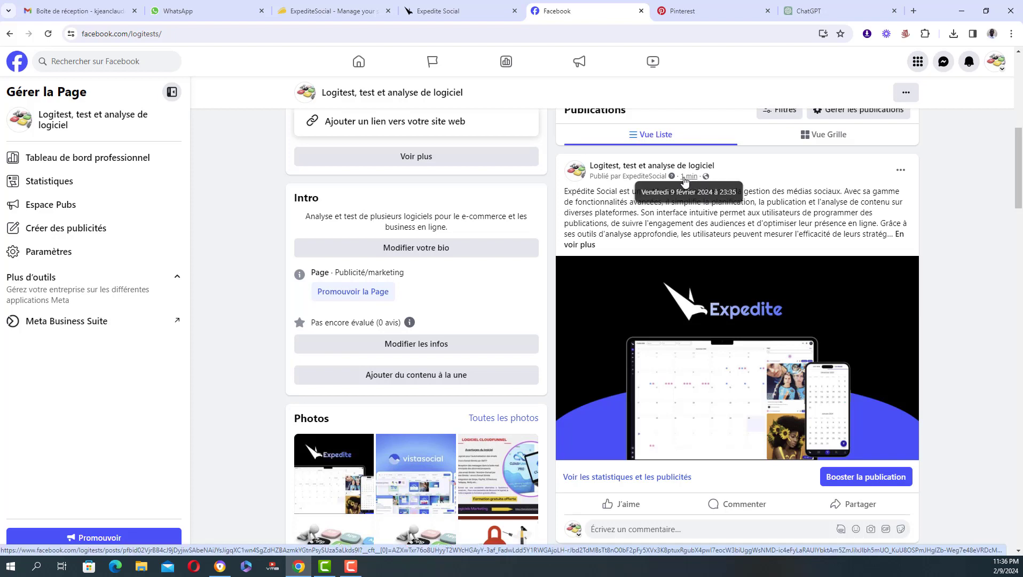
{"action": "left_click", "coordinate": [454, 11]}
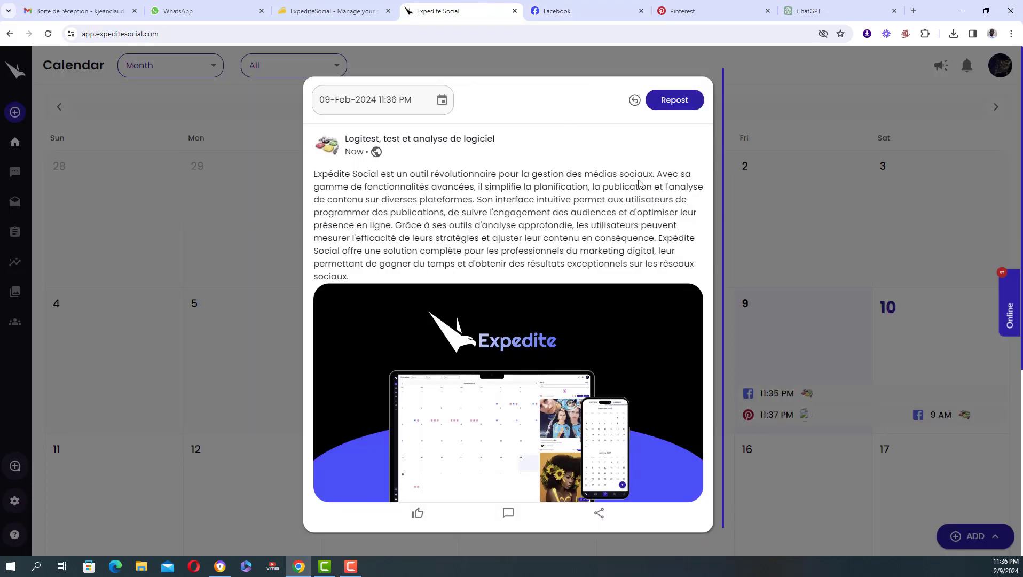
{"action": "left_click", "coordinate": [799, 256]}
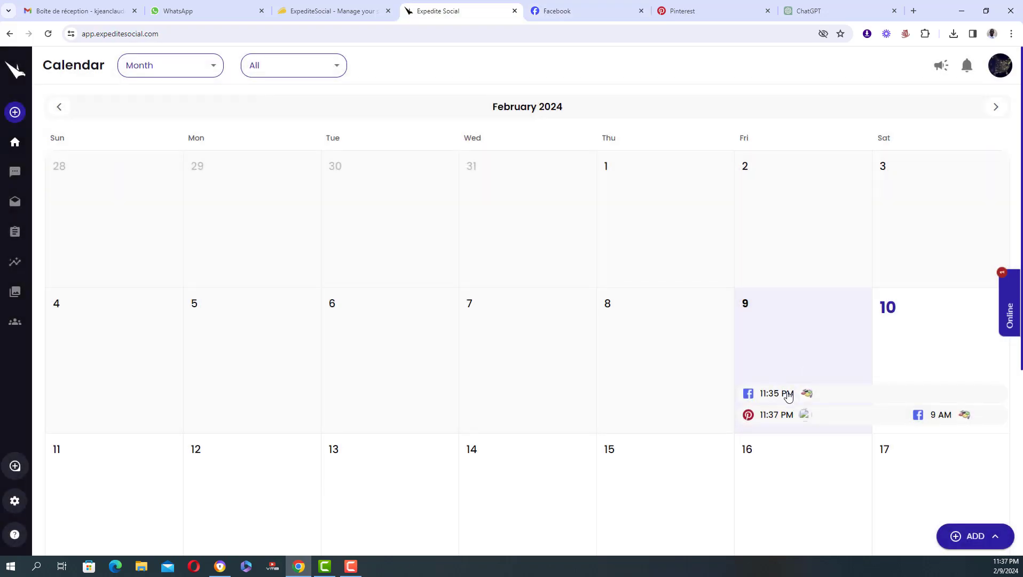
Examine the published Expedite post's text and image on the Facebook page and compare it with the ExpediteSocial calendar
{"action": "left_click", "coordinate": [575, 7]}
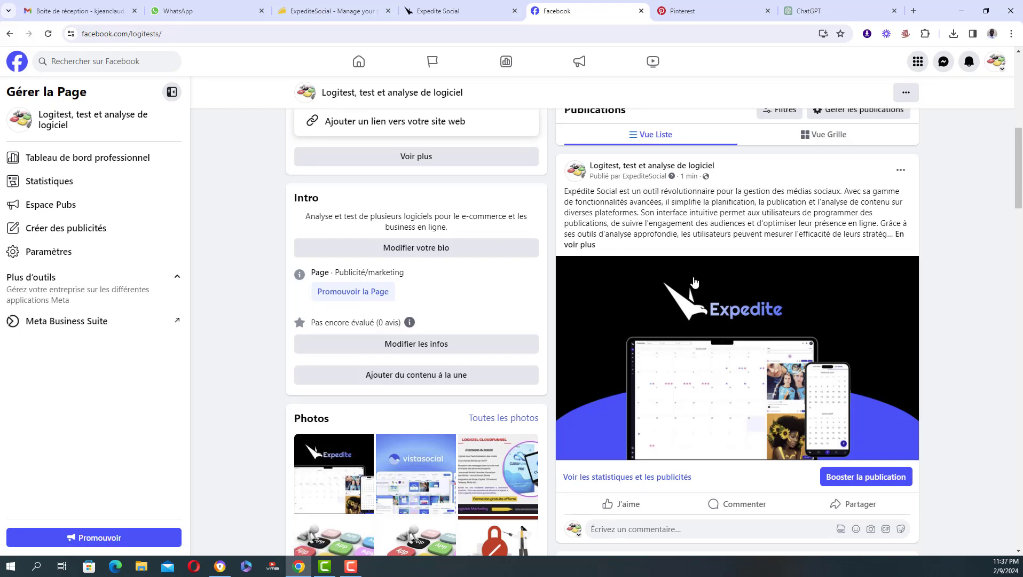
{"action": "scroll", "coordinate": [695, 281], "scroll_direction": "down", "scroll_amount": 2}
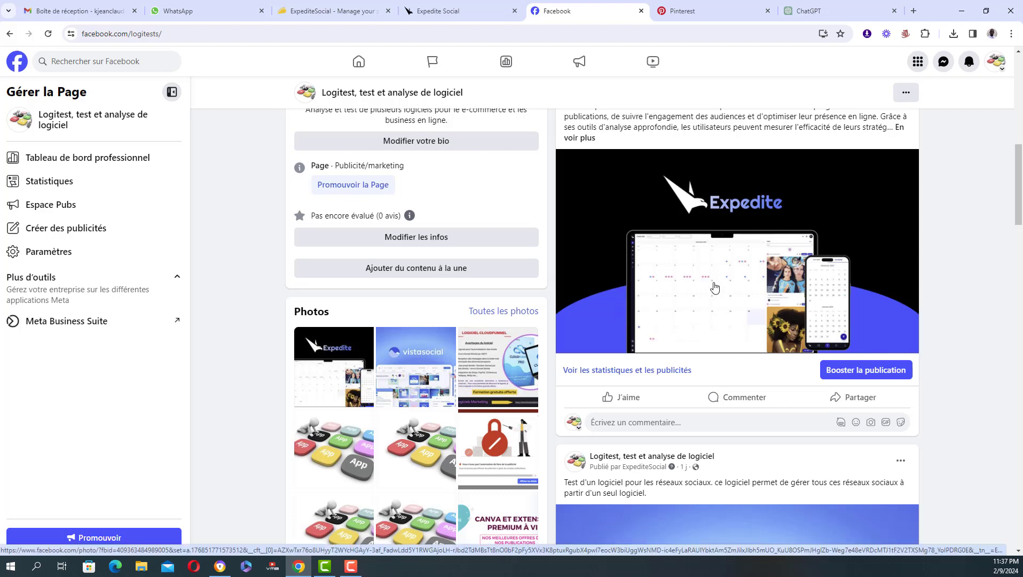
{"action": "scroll", "coordinate": [737, 303], "scroll_direction": "up", "scroll_amount": 1}
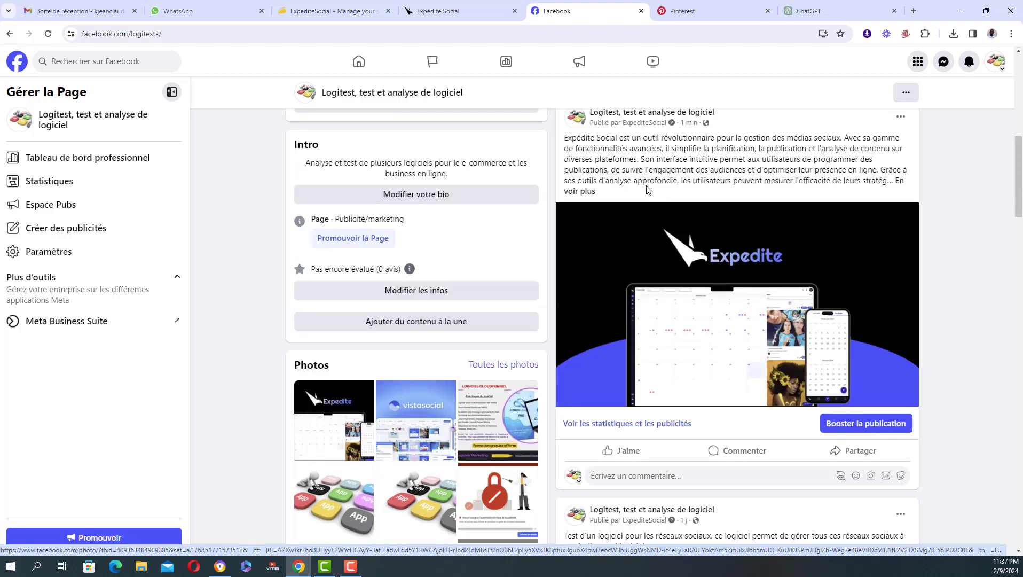
{"action": "left_click", "coordinate": [462, 10]}
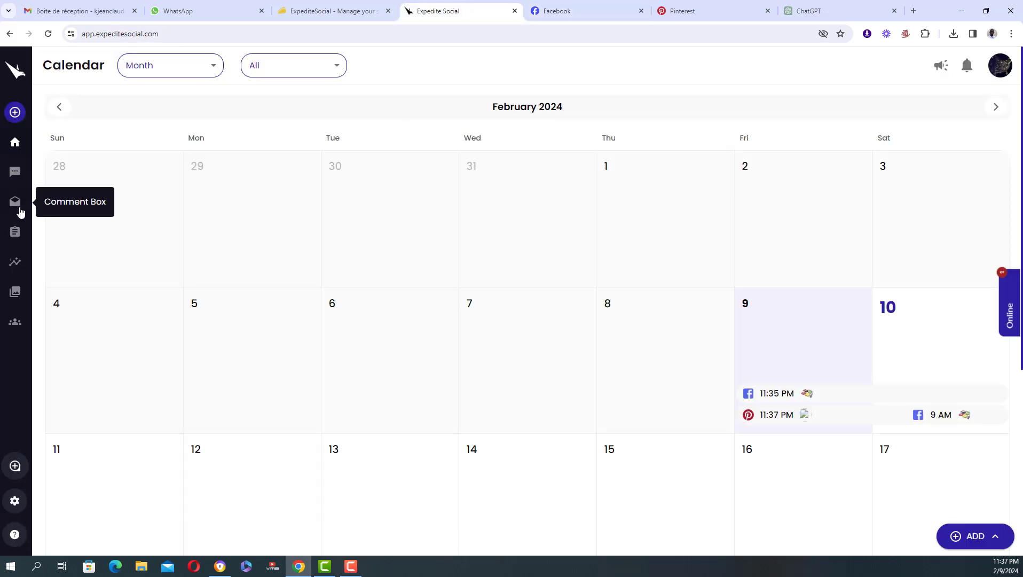
{"action": "left_click", "coordinate": [558, 11]}
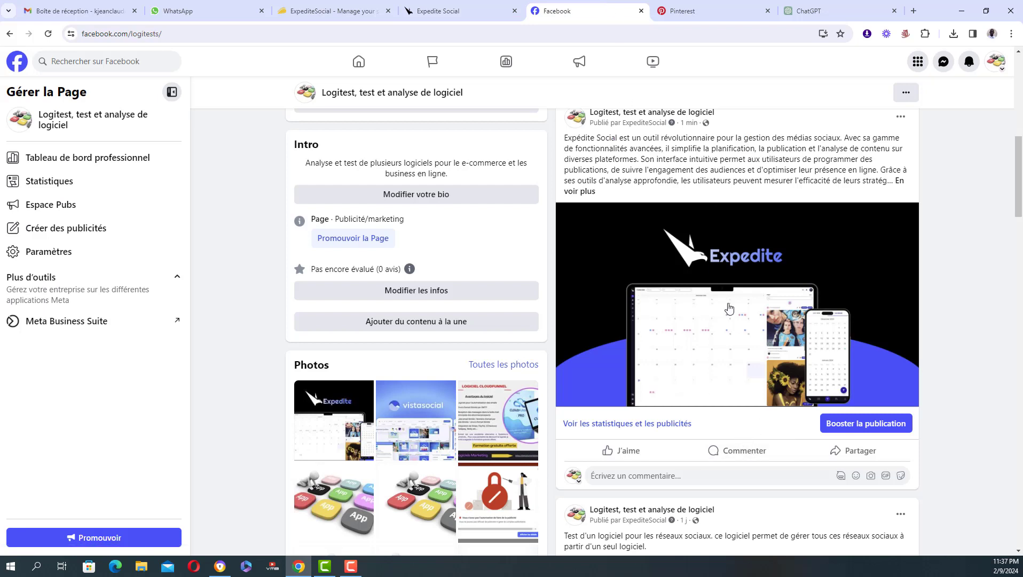
{"action": "left_click", "coordinate": [438, 11]}
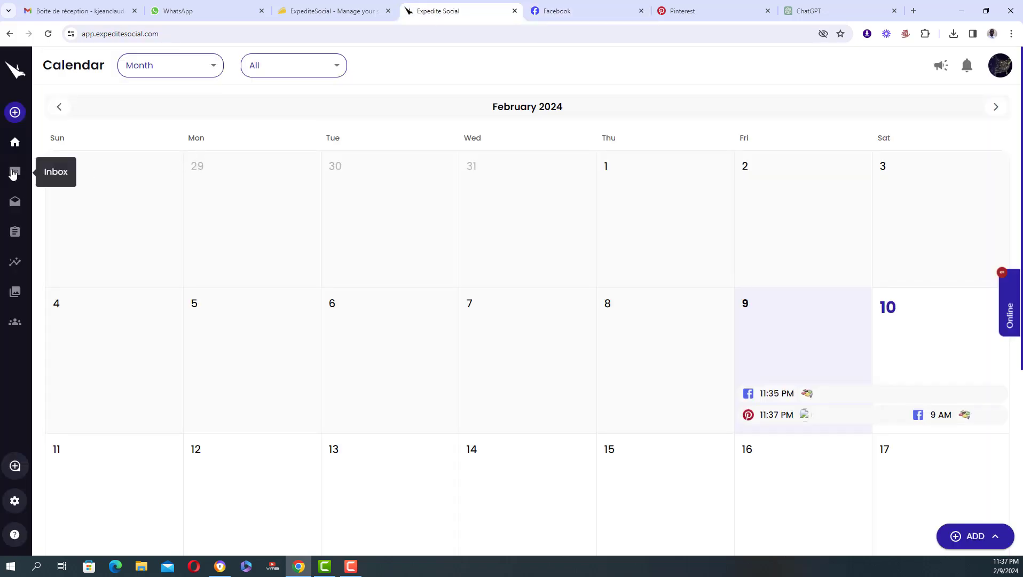
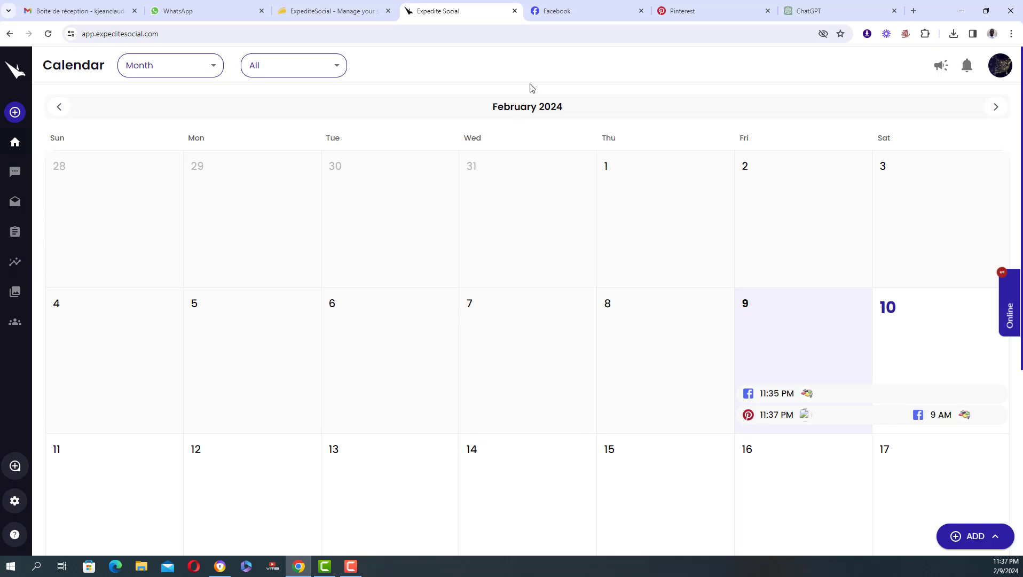
Expand and read the published Expedite post's full text on Facebook, and return to the ExpediteSocial calendar
{"action": "left_click", "coordinate": [566, 6]}
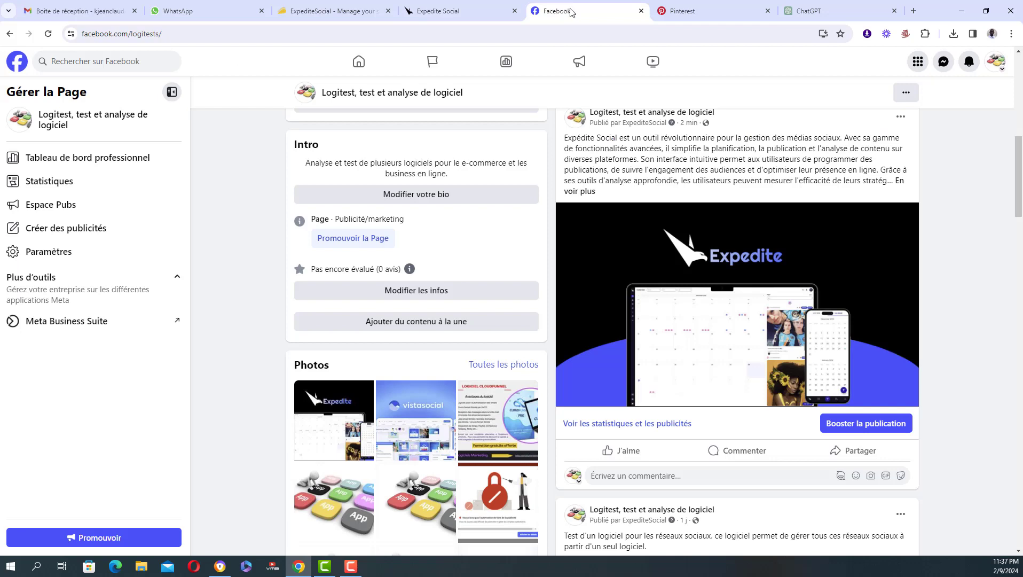
{"action": "left_click", "coordinate": [573, 193]}
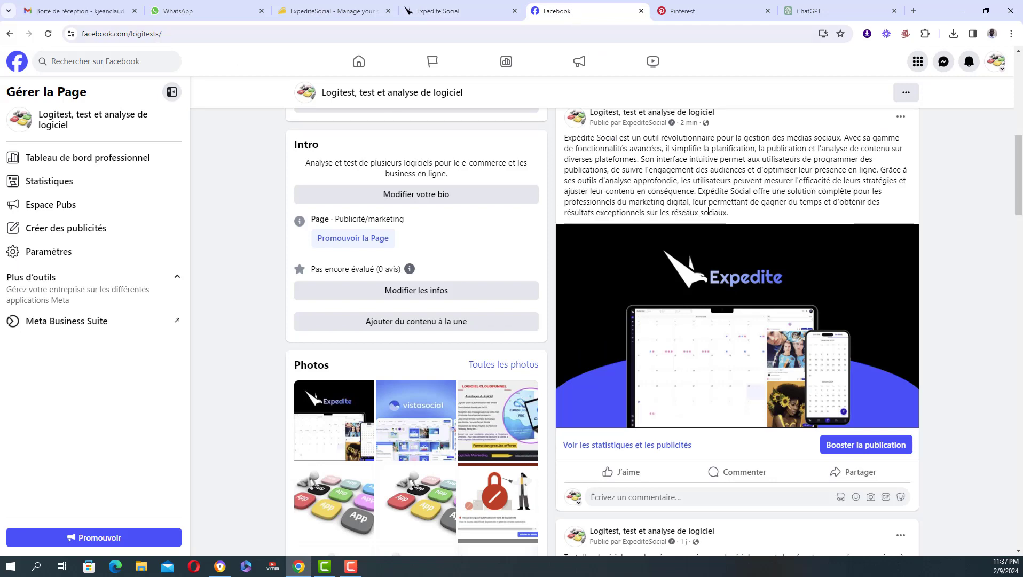
{"action": "scroll", "coordinate": [676, 194], "scroll_direction": "up", "scroll_amount": 1}
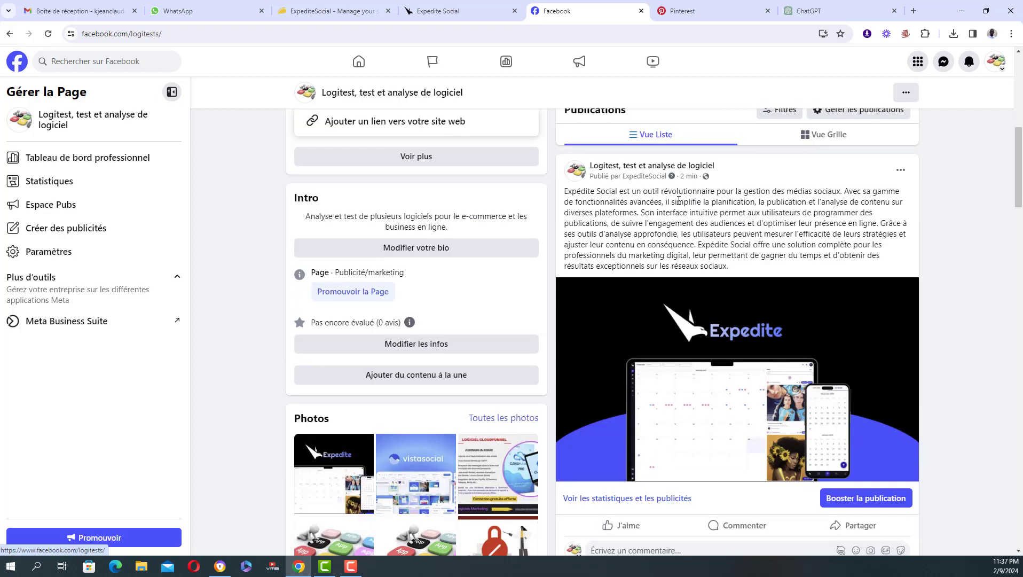
{"action": "left_click", "coordinate": [466, 6]}
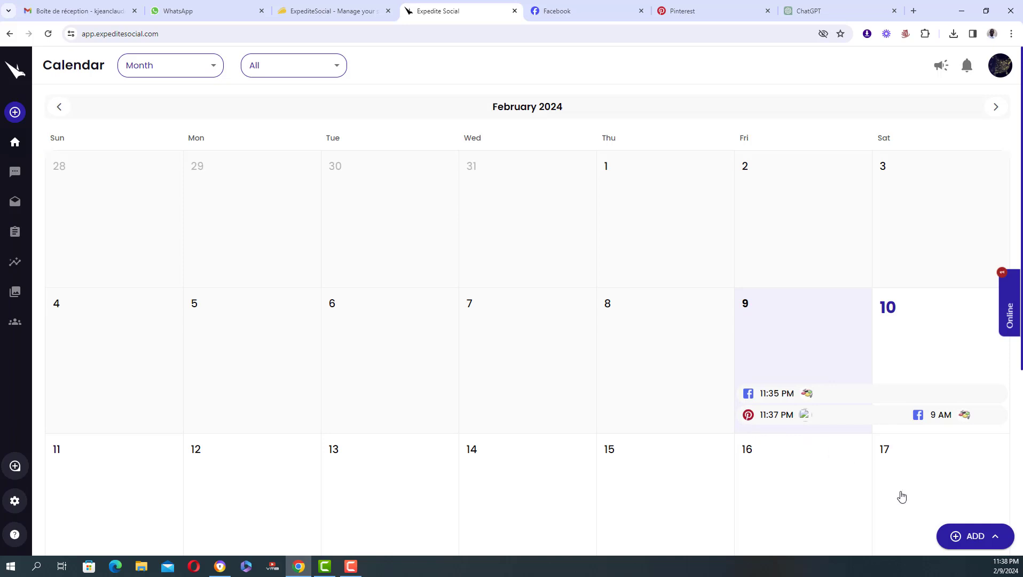
View the details of the 9 February 11:37 PM Pinterest post in the ExpediteSocial calendar
{"action": "left_click", "coordinate": [689, 9]}
{"action": "left_click", "coordinate": [497, 4]}
{"action": "left_click", "coordinate": [774, 417]}
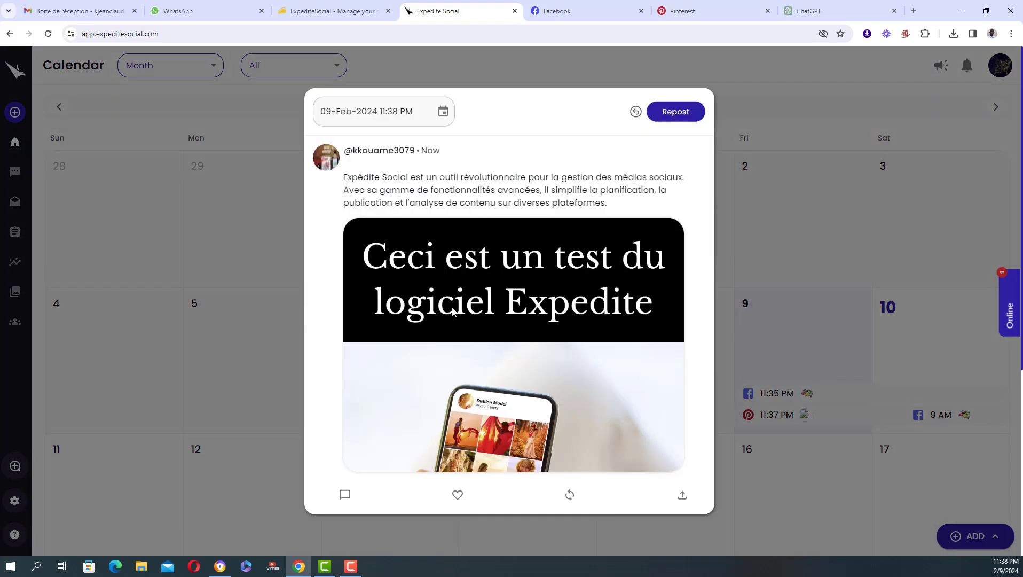
{"action": "scroll", "coordinate": [586, 367], "scroll_direction": "down", "scroll_amount": 1}
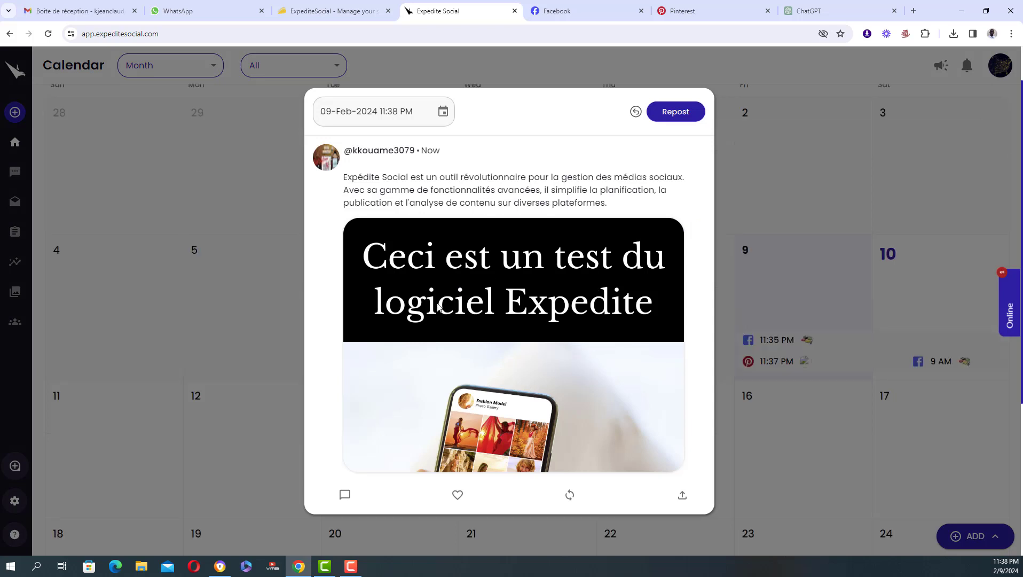
Reload the Pinterest profile to check for the new pin, and open its Toutes les Épingles collection
{"action": "left_click", "coordinate": [701, 8]}
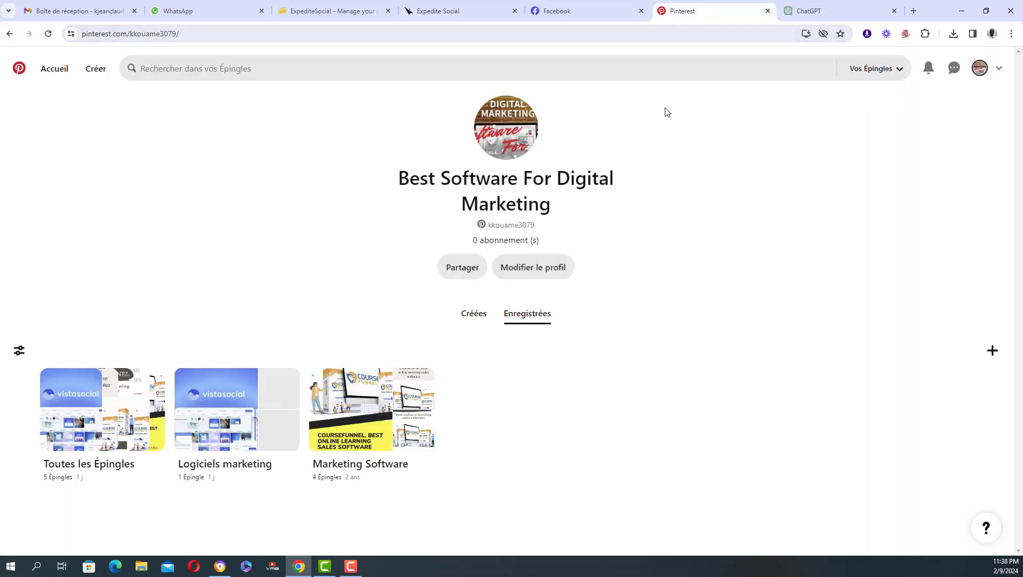
{"action": "left_click", "coordinate": [48, 33]}
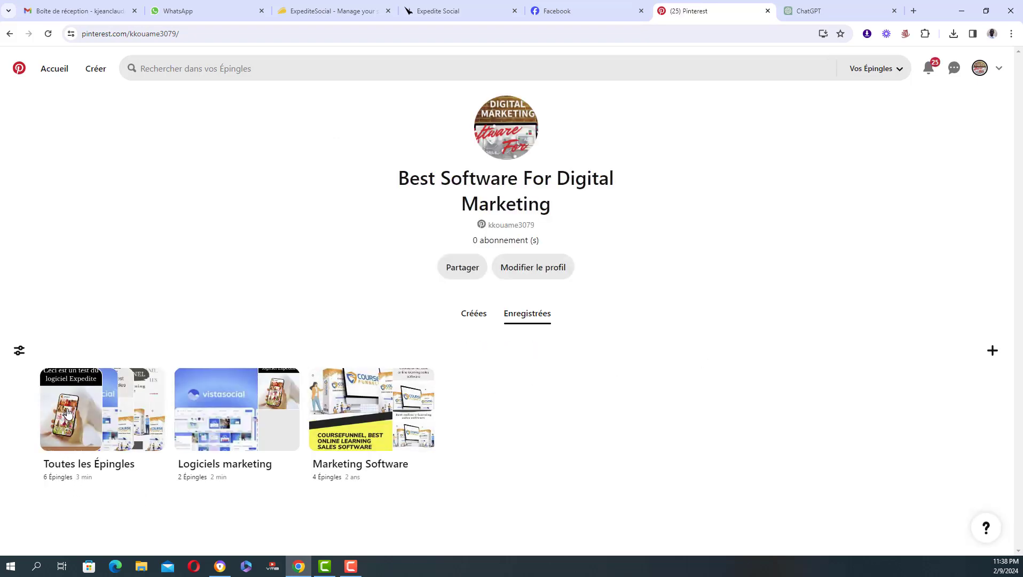
{"action": "left_click", "coordinate": [453, 13]}
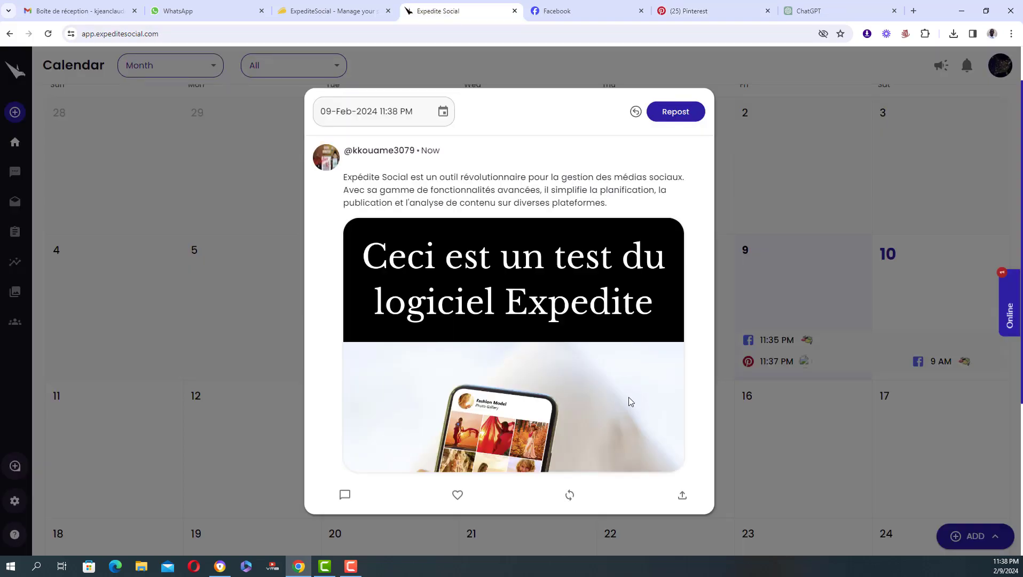
{"action": "left_click", "coordinate": [731, 10]}
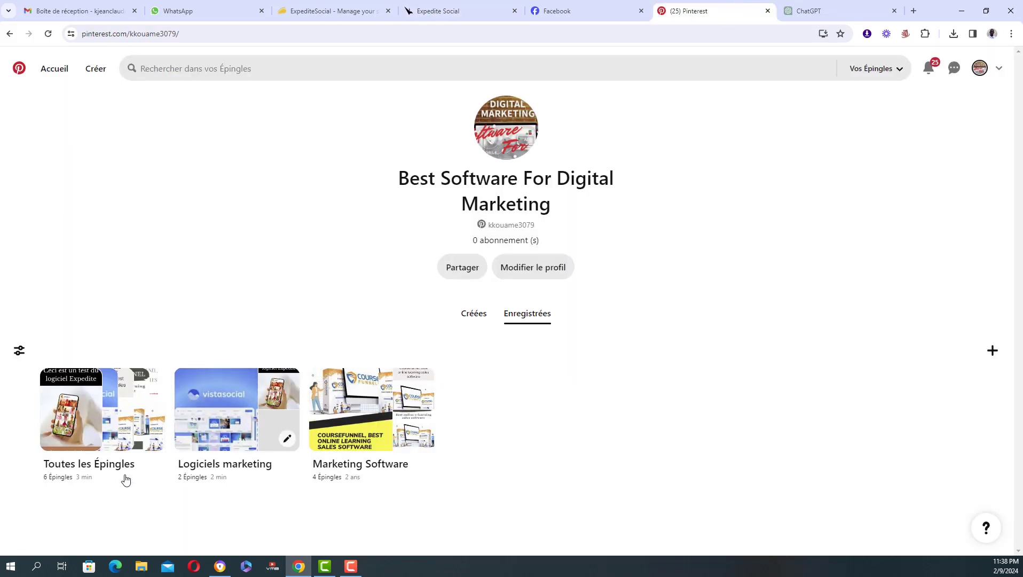
{"action": "left_click", "coordinate": [72, 403]}
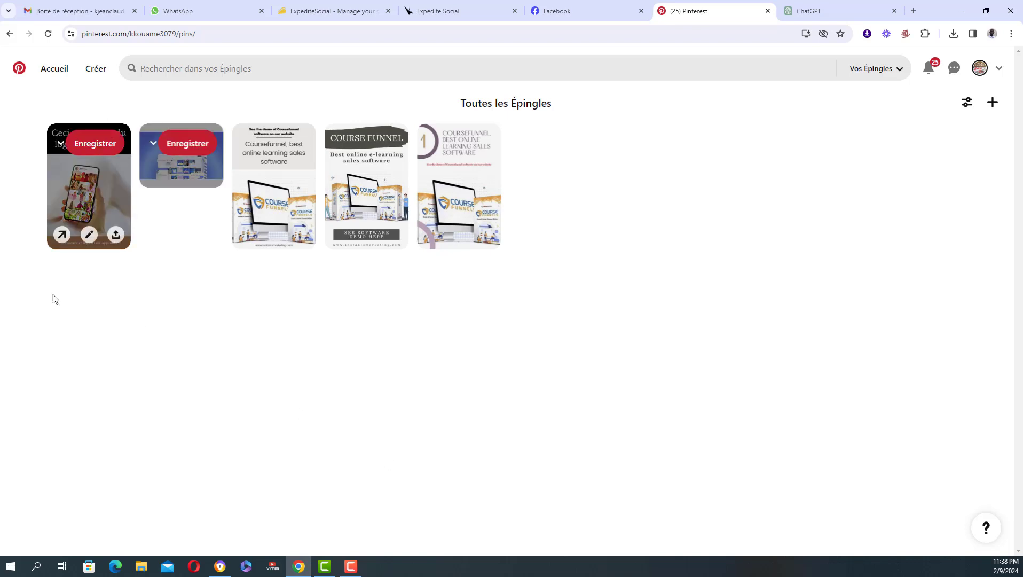
Open the Expedite test pin on Pinterest and compare it with the post details in ExpediteSocial
{"action": "mouse_move", "coordinate": [97, 167]}
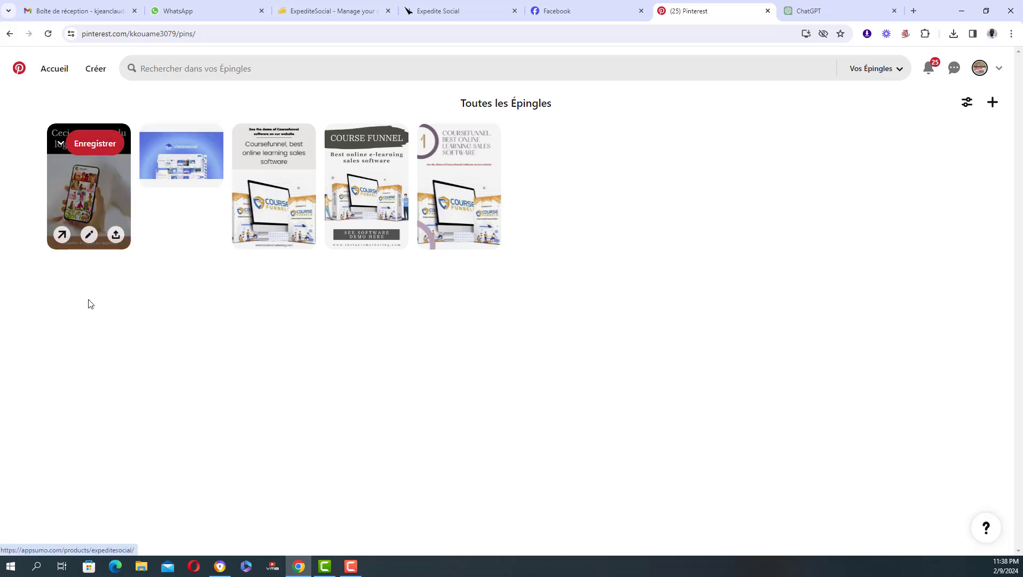
{"action": "left_click", "coordinate": [89, 192]}
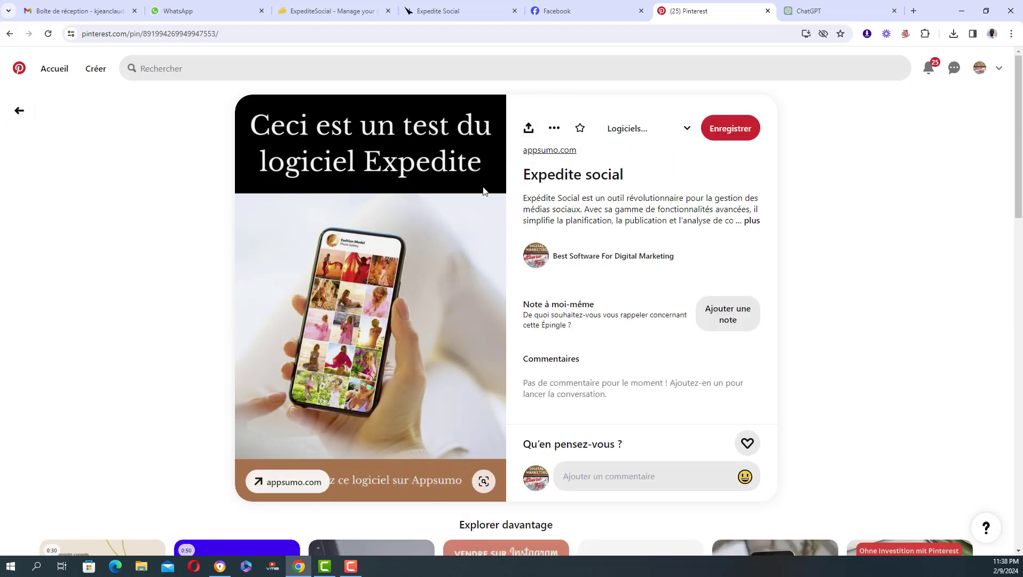
{"action": "left_click", "coordinate": [454, 6]}
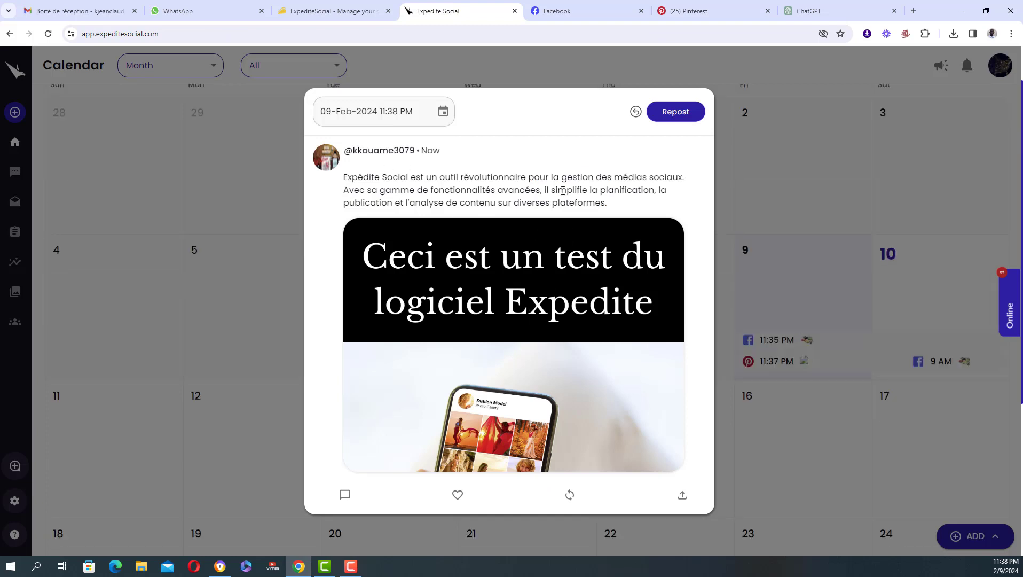
{"action": "left_click", "coordinate": [677, 8]}
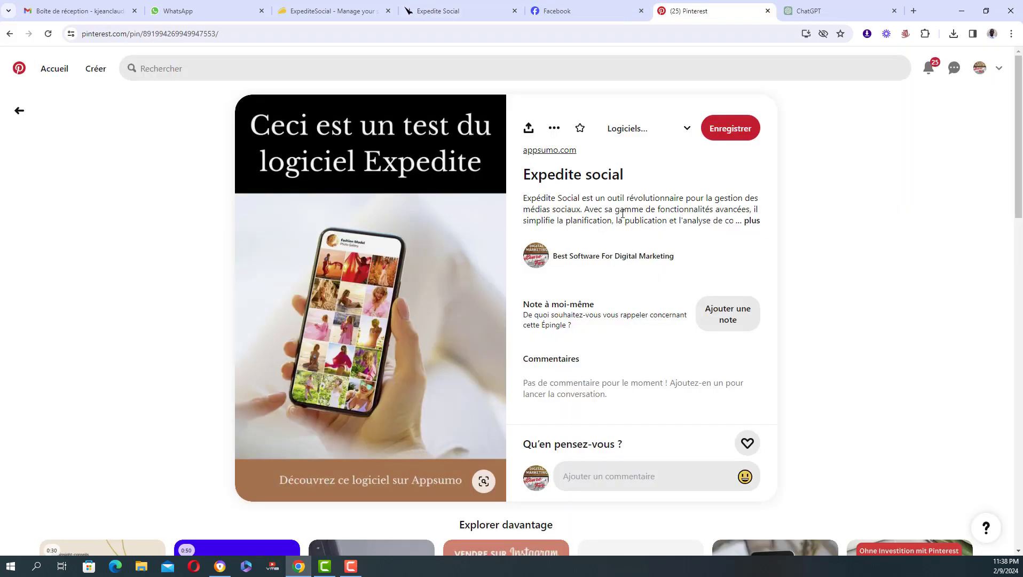
Expand the pin's full description and compare its text with the post in ExpediteSocial, ending on the Pinterest pin
{"action": "left_click", "coordinate": [751, 221]}
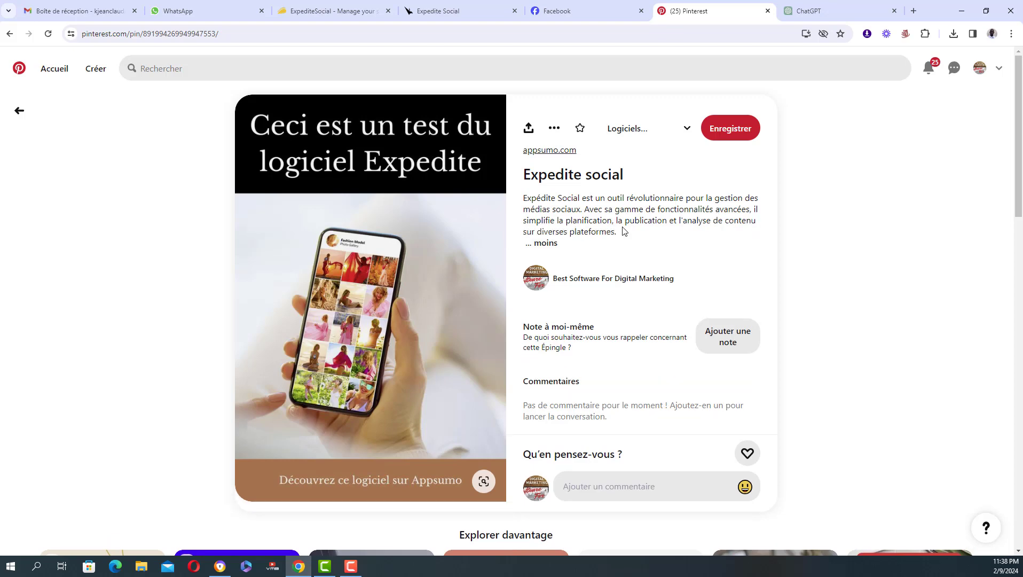
{"action": "left_click_drag", "start_coordinate": [619, 232], "coordinate": [533, 200]}
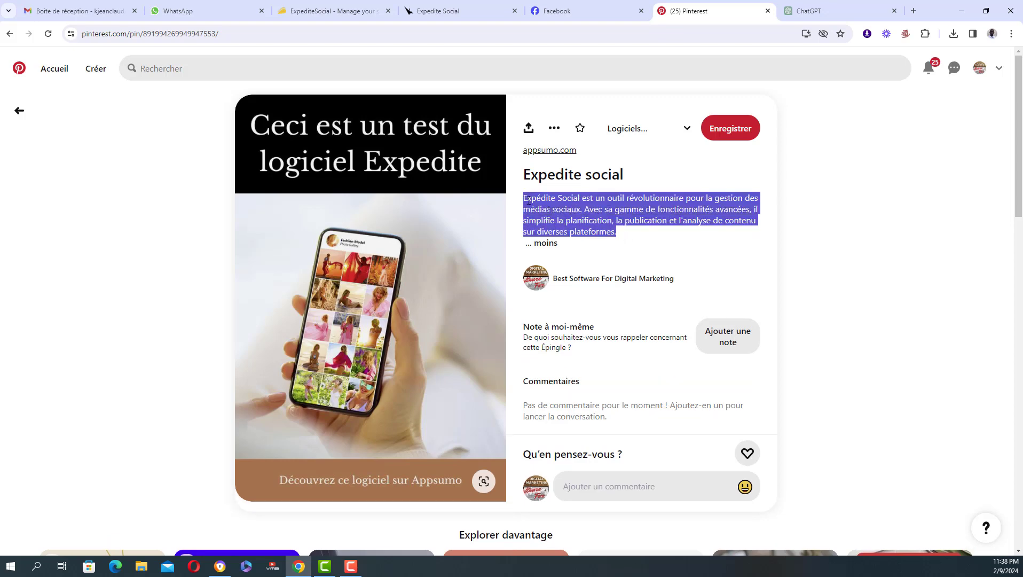
{"action": "left_click", "coordinate": [540, 210]}
{"action": "left_click", "coordinate": [454, 11]}
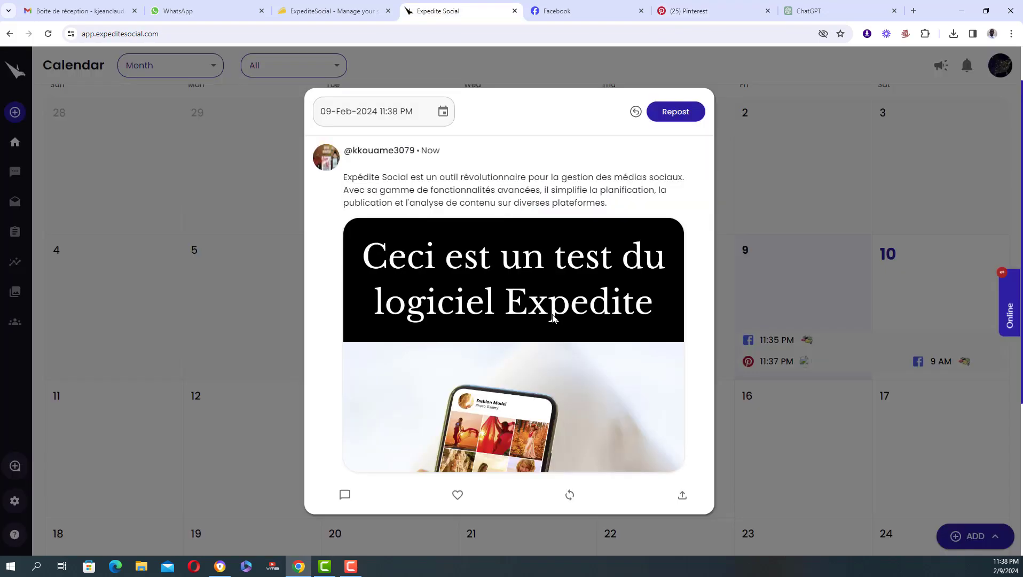
{"action": "scroll", "coordinate": [546, 370], "scroll_direction": "down", "scroll_amount": 1}
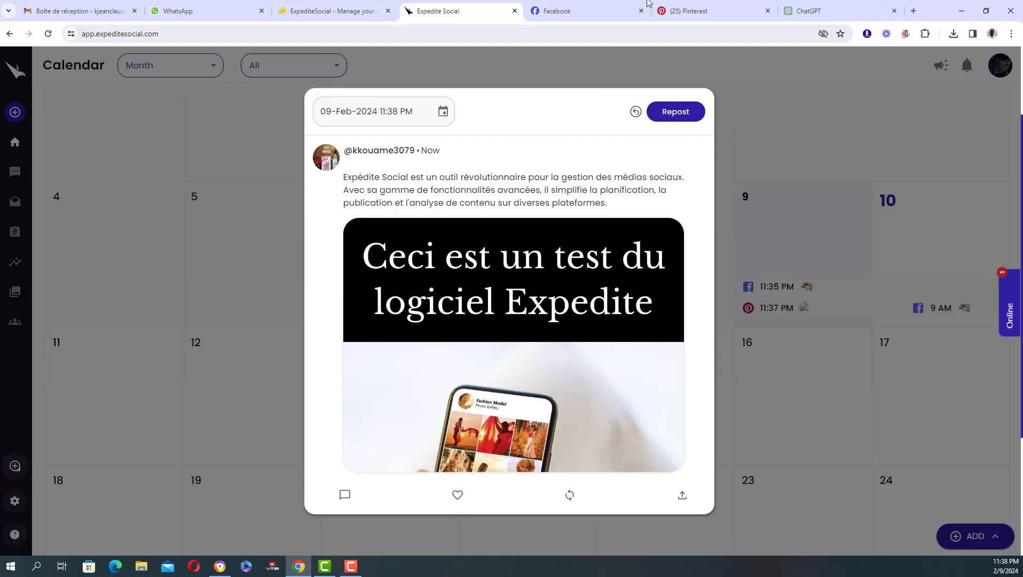
{"action": "left_click", "coordinate": [689, 11]}
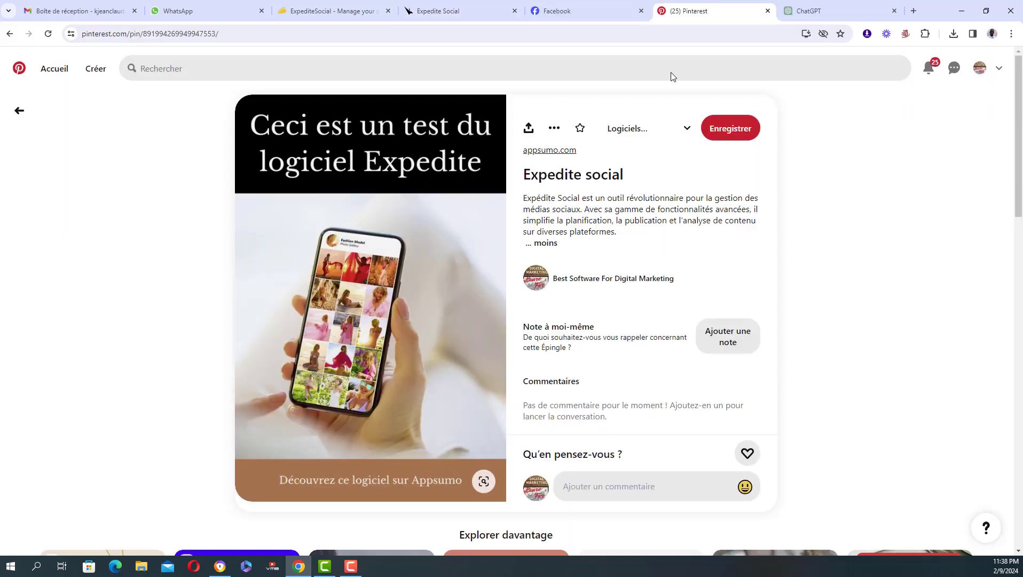
Test the pin's appsumo.com link, and close the post details back in the ExpediteSocial calendar
{"action": "left_click", "coordinate": [559, 153]}
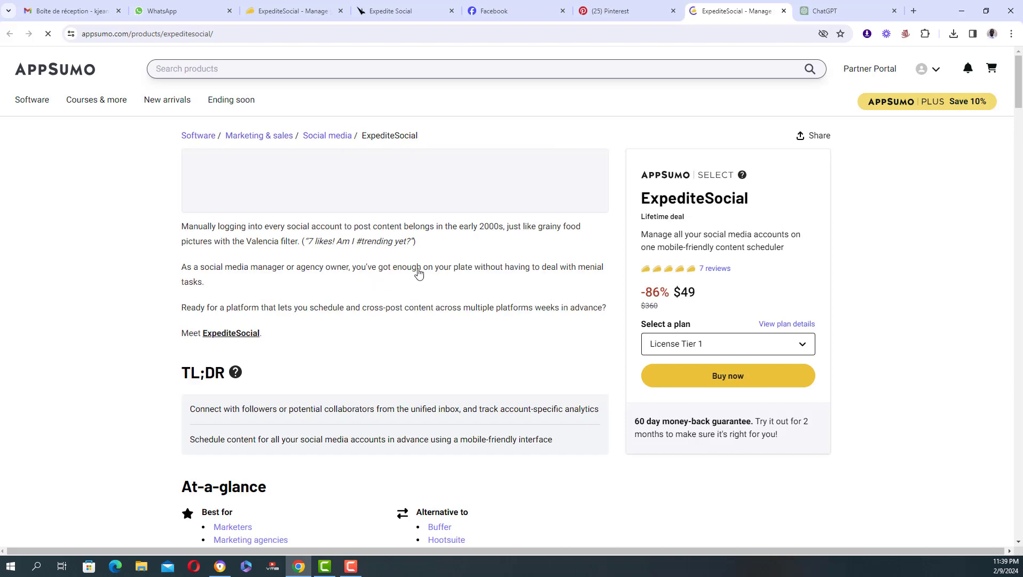
{"action": "left_click", "coordinate": [611, 11]}
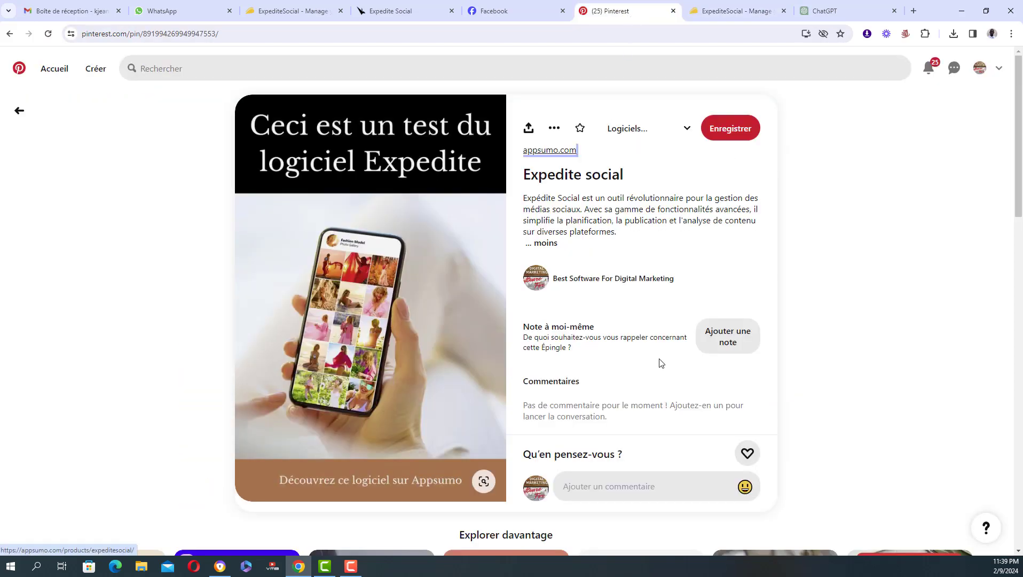
{"action": "left_click", "coordinate": [404, 5]}
{"action": "left_click", "coordinate": [806, 430]}
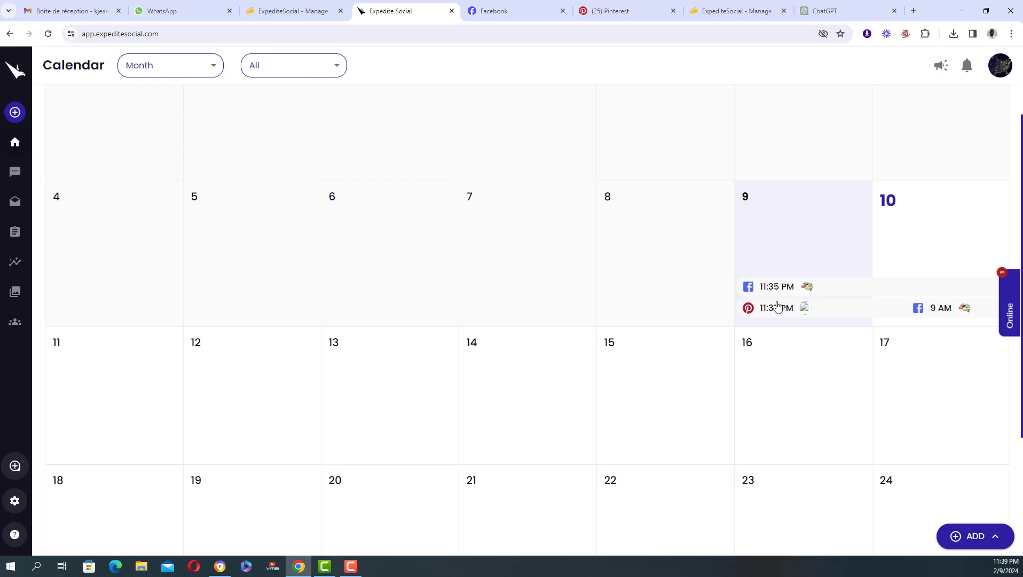
Check the social profiles added to ExpediteSocial, and look through the posts in the February 2024 calendar
{"action": "left_click", "coordinate": [16, 469]}
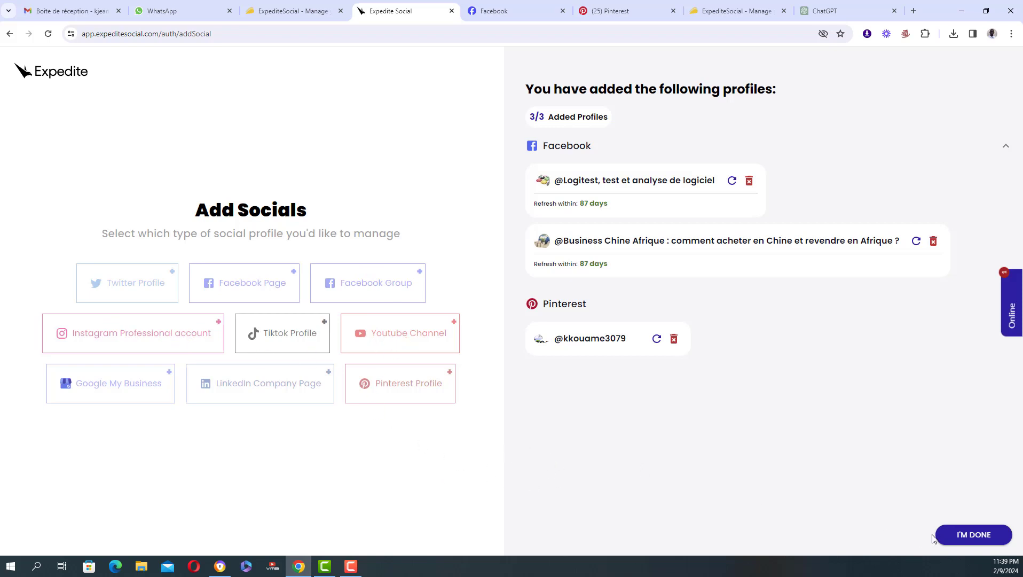
{"action": "left_click", "coordinate": [975, 535]}
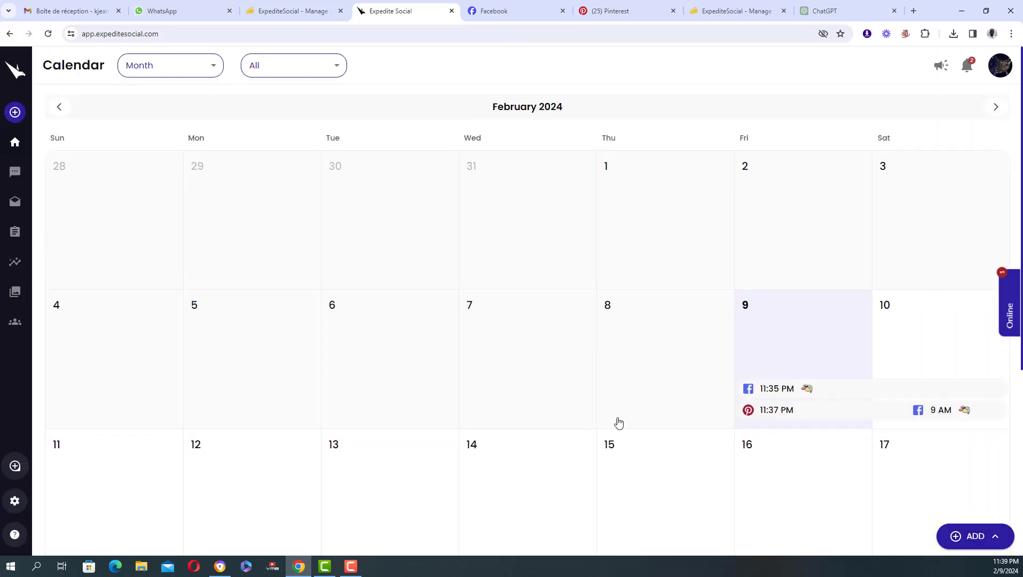
{"action": "scroll", "coordinate": [618, 423], "scroll_direction": "down", "scroll_amount": 1}
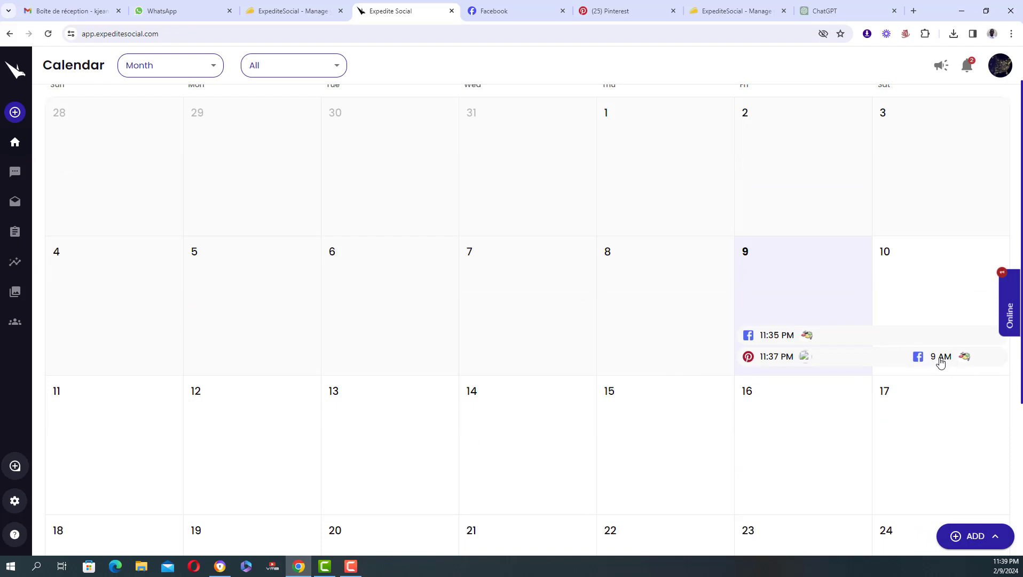
{"action": "scroll", "coordinate": [947, 359], "scroll_direction": "down", "scroll_amount": 1}
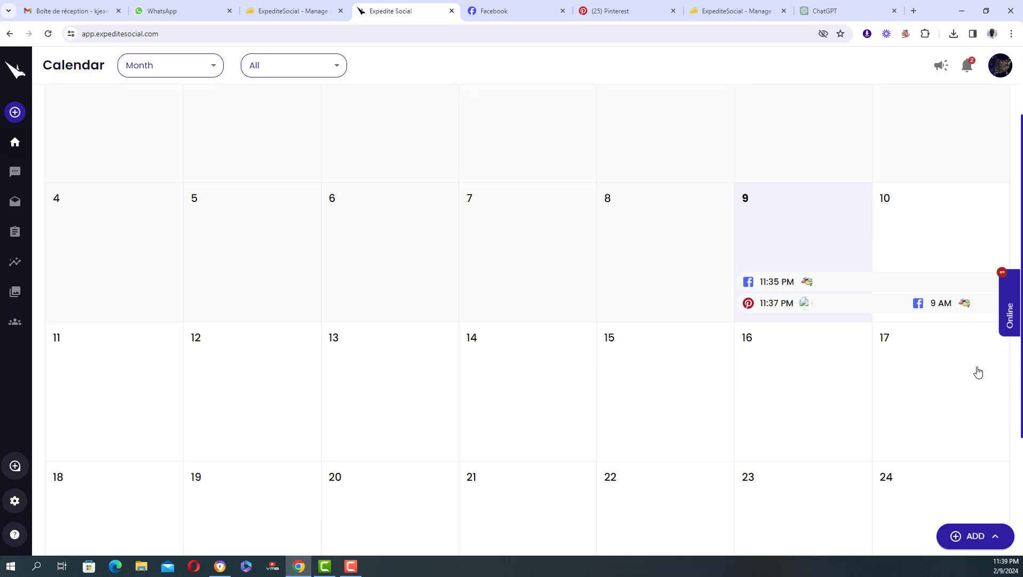
{"action": "scroll", "coordinate": [977, 371], "scroll_direction": "down", "scroll_amount": 1}
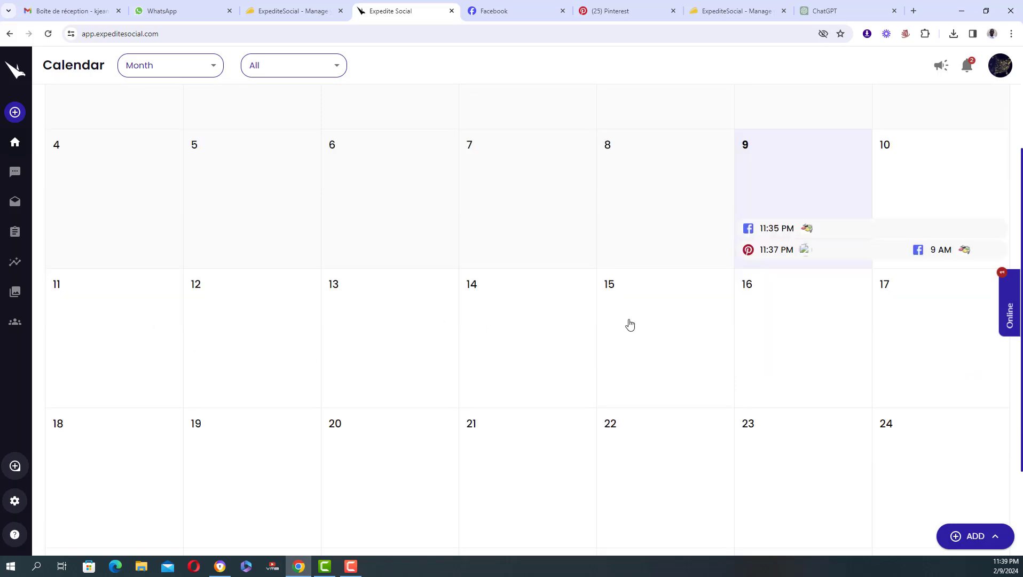
{"action": "scroll", "coordinate": [829, 406], "scroll_direction": "down", "scroll_amount": 2}
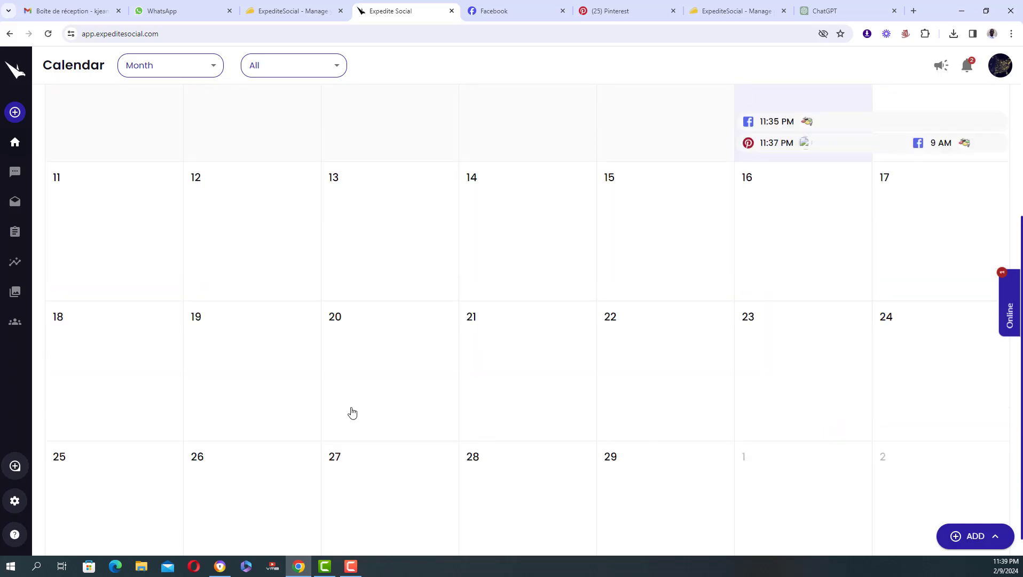
{"action": "scroll", "coordinate": [437, 373], "scroll_direction": "up", "scroll_amount": 1}
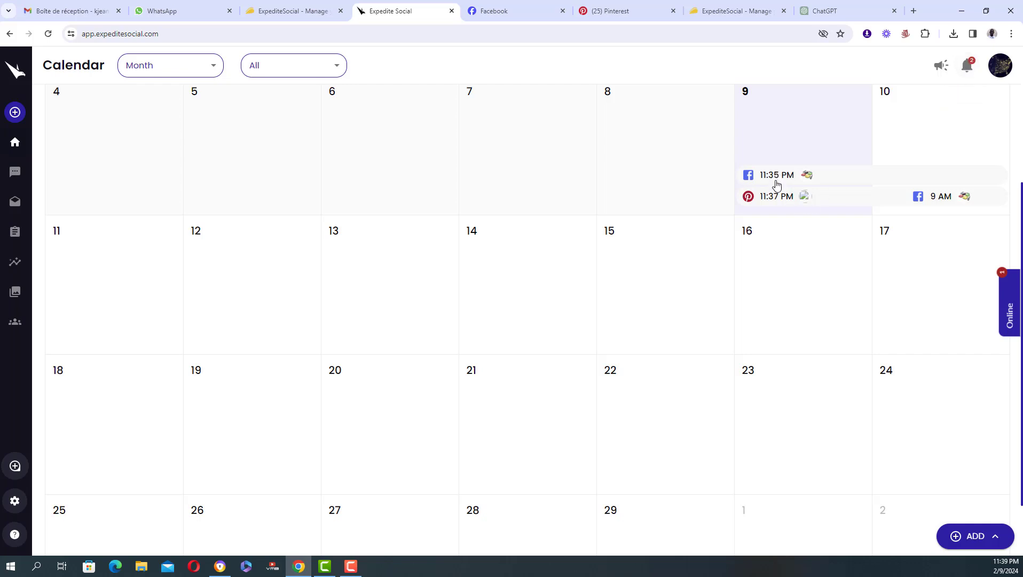
Read the notifications about the Facebook and Pinterest posts and mark them all as read
{"action": "left_click", "coordinate": [968, 65]}
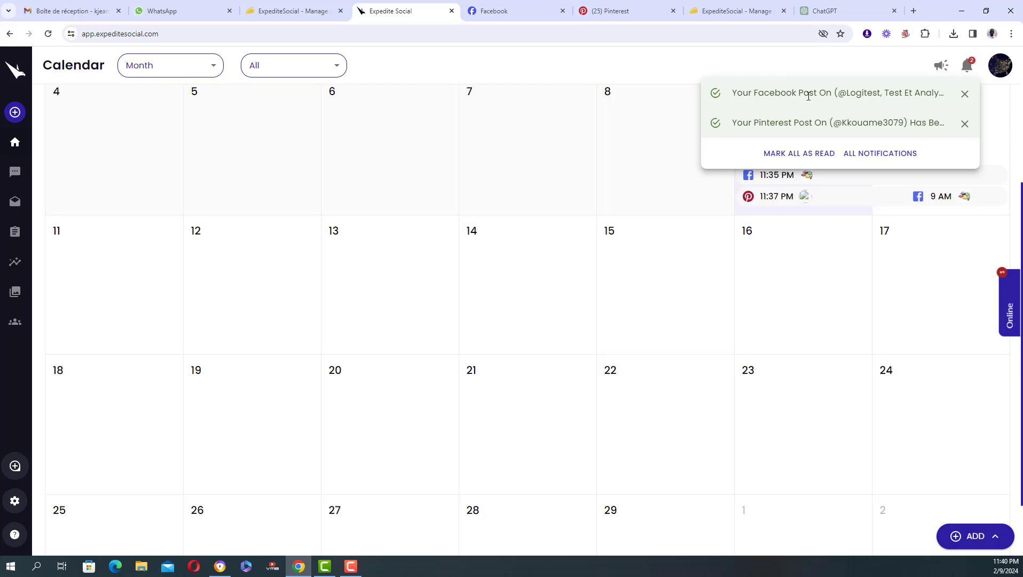
{"action": "left_click", "coordinate": [783, 153]}
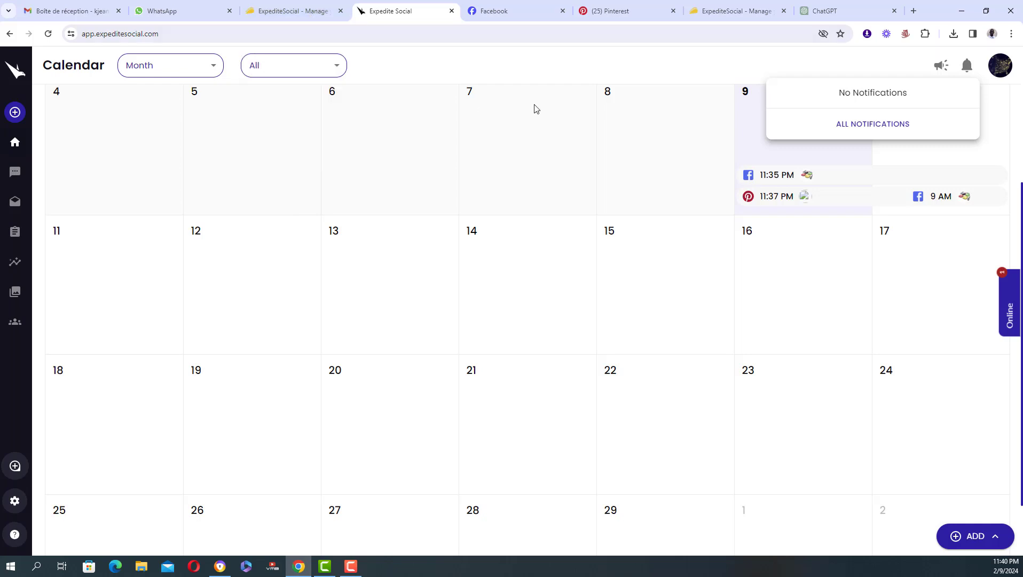
{"action": "scroll", "coordinate": [548, 121], "scroll_direction": "up", "scroll_amount": 2}
{"action": "scroll", "coordinate": [572, 187], "scroll_direction": "up", "scroll_amount": 2}
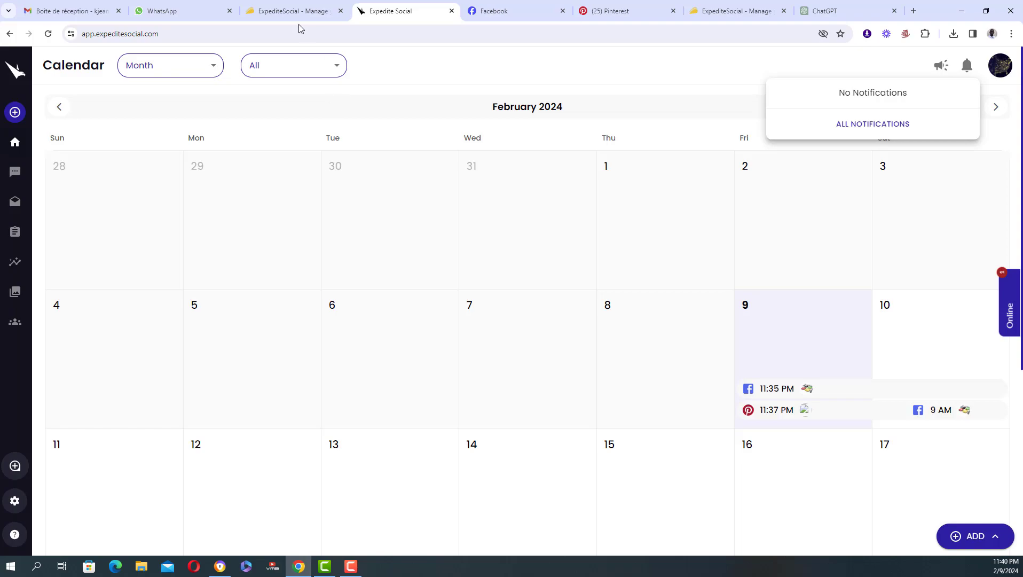
Switch to the original AppSumo page for ExpediteSocial and examine the License Tier 1 lifetime deal price
{"action": "left_click", "coordinate": [292, 11]}
{"action": "scroll", "coordinate": [457, 228], "scroll_direction": "up", "scroll_amount": 20}
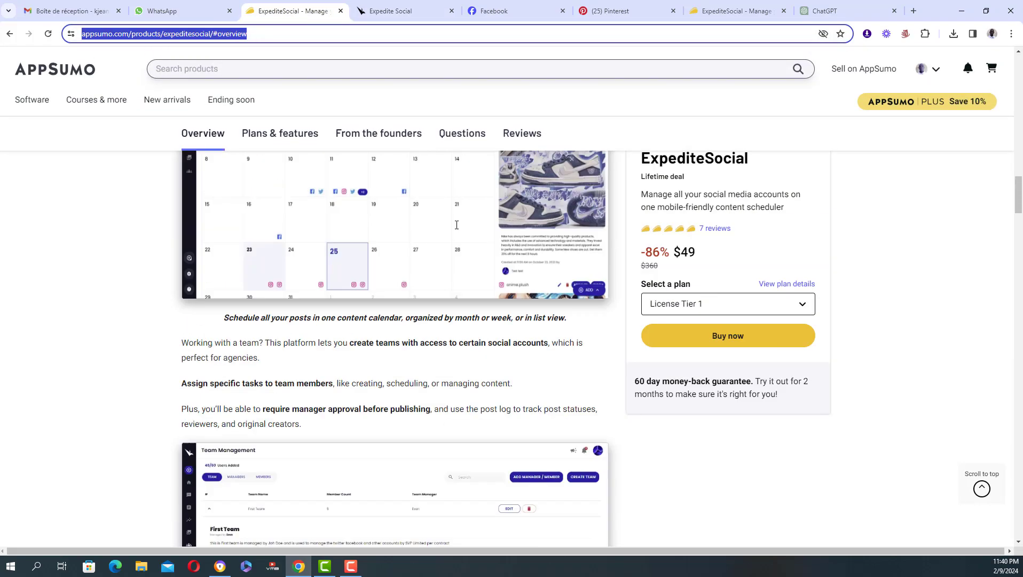
{"action": "scroll", "coordinate": [458, 228], "scroll_direction": "up", "scroll_amount": 10}
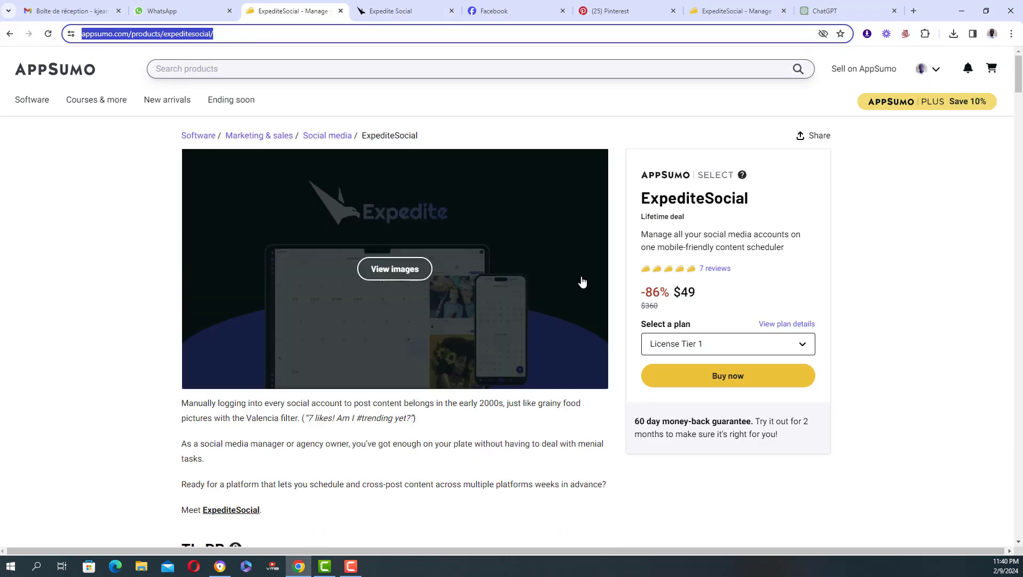
{"action": "left_click", "coordinate": [944, 308]}
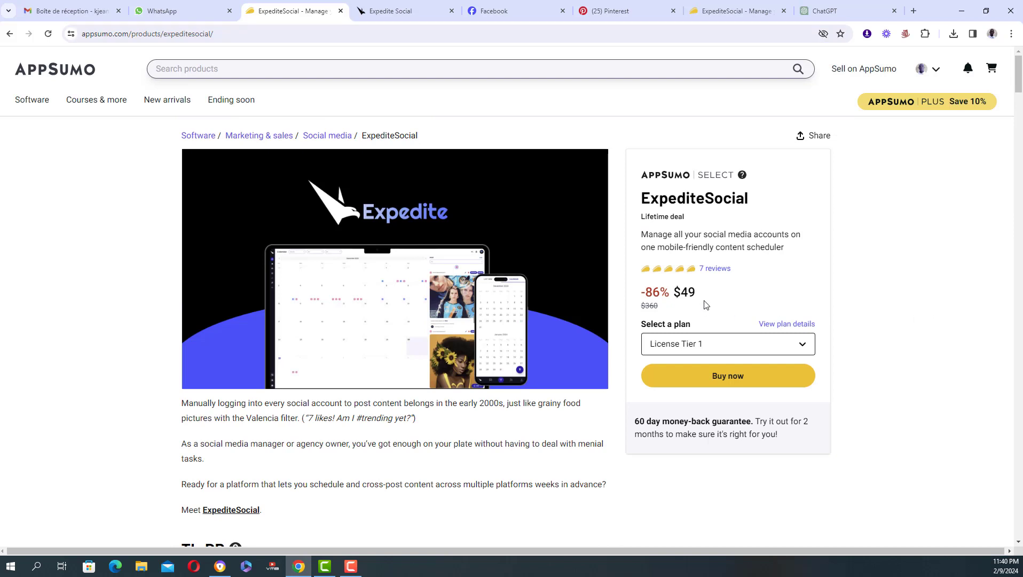
{"action": "left_click_drag", "start_coordinate": [700, 298], "coordinate": [676, 293]}
{"action": "left_click", "coordinate": [691, 297]}
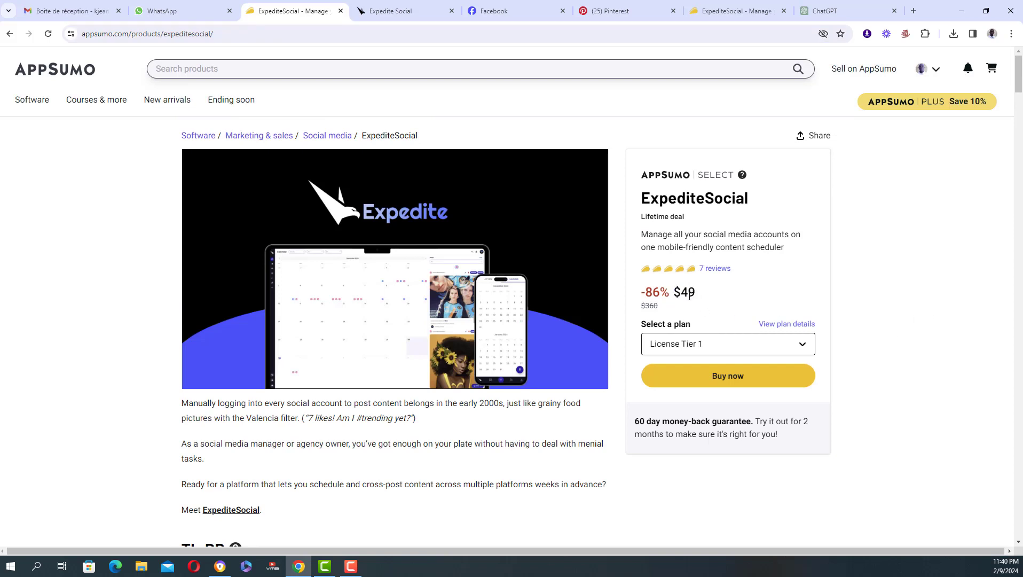